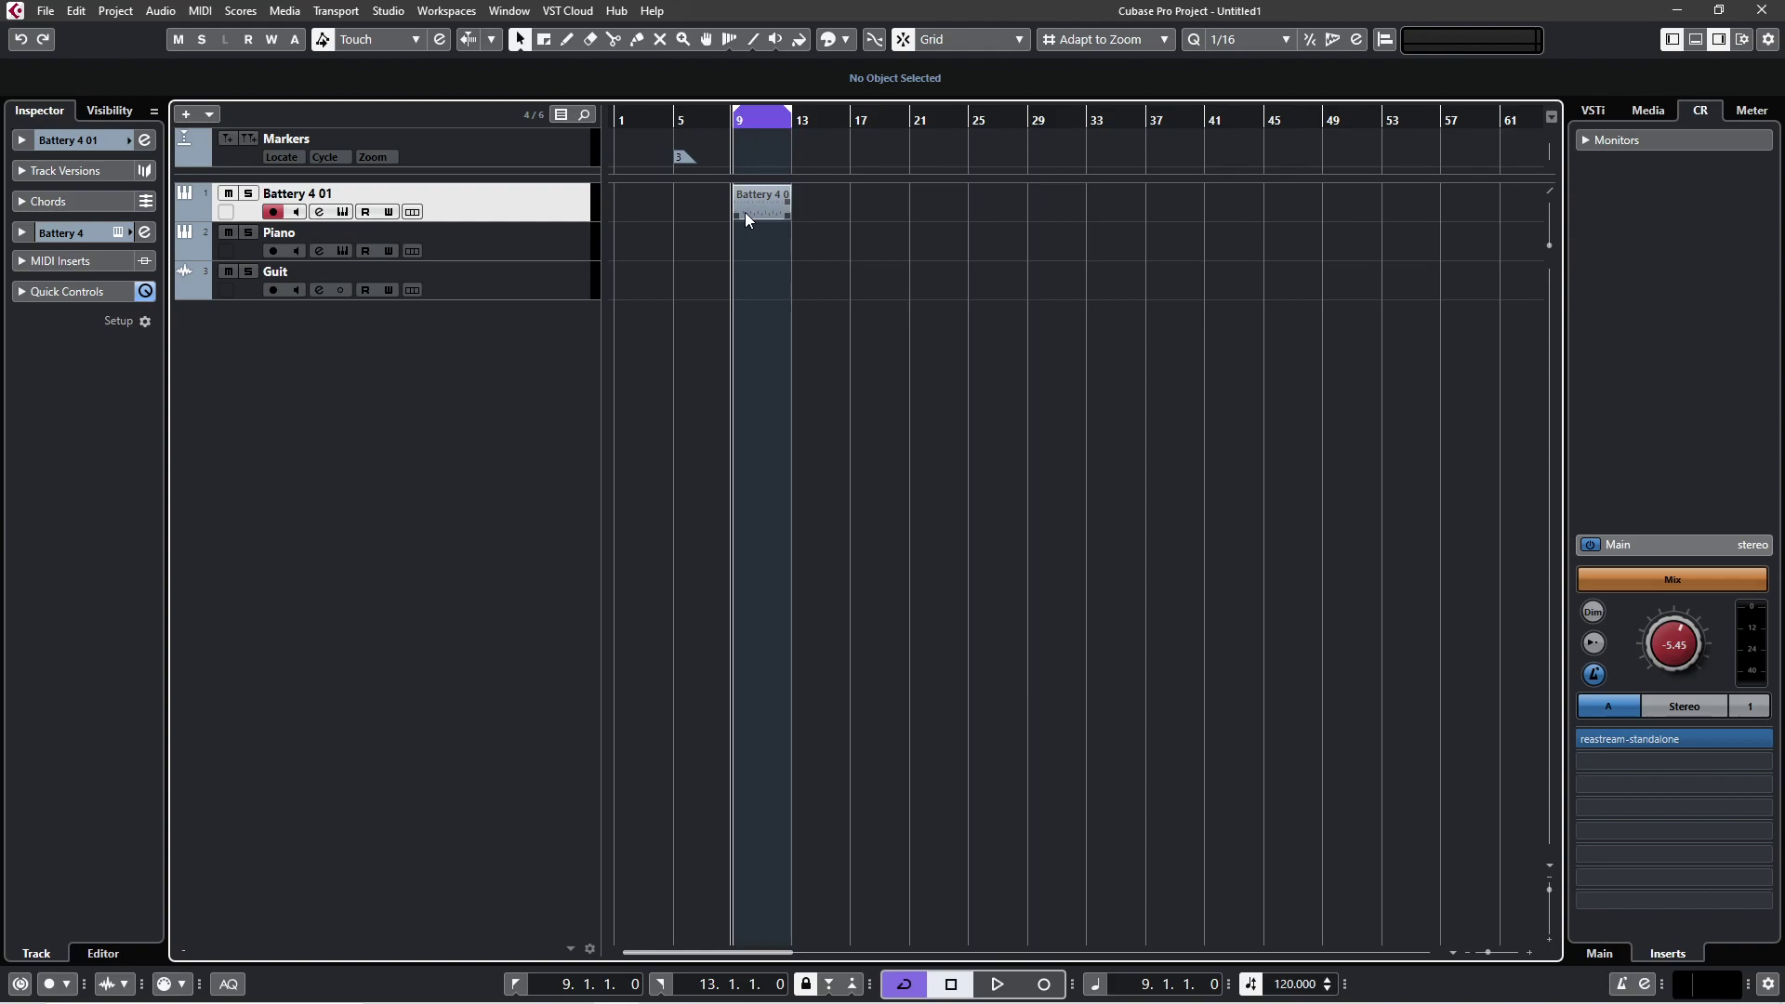
Play the Battery 4 01 drum part in the bar 9–13 cycle until the position reads 9.3.4.15
key(space)
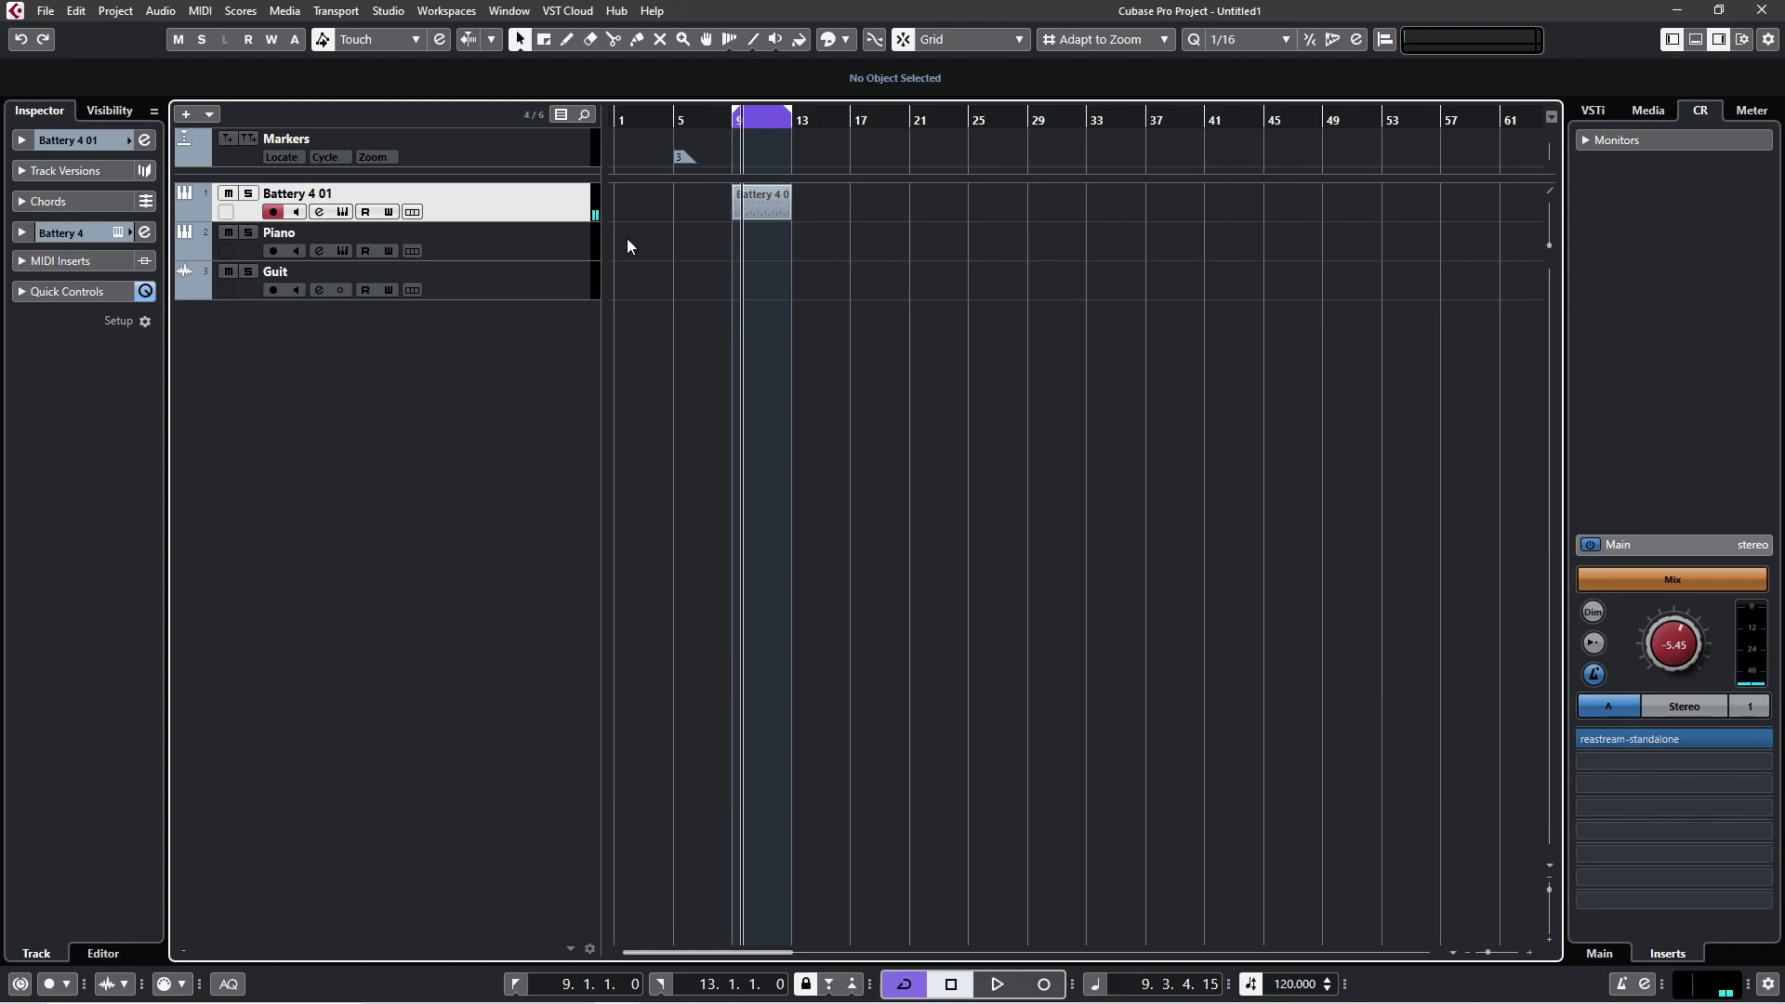
Add a Loopcloud instrument track, creating Loopcloud 01 below Battery 4 01
double_click(486, 378)
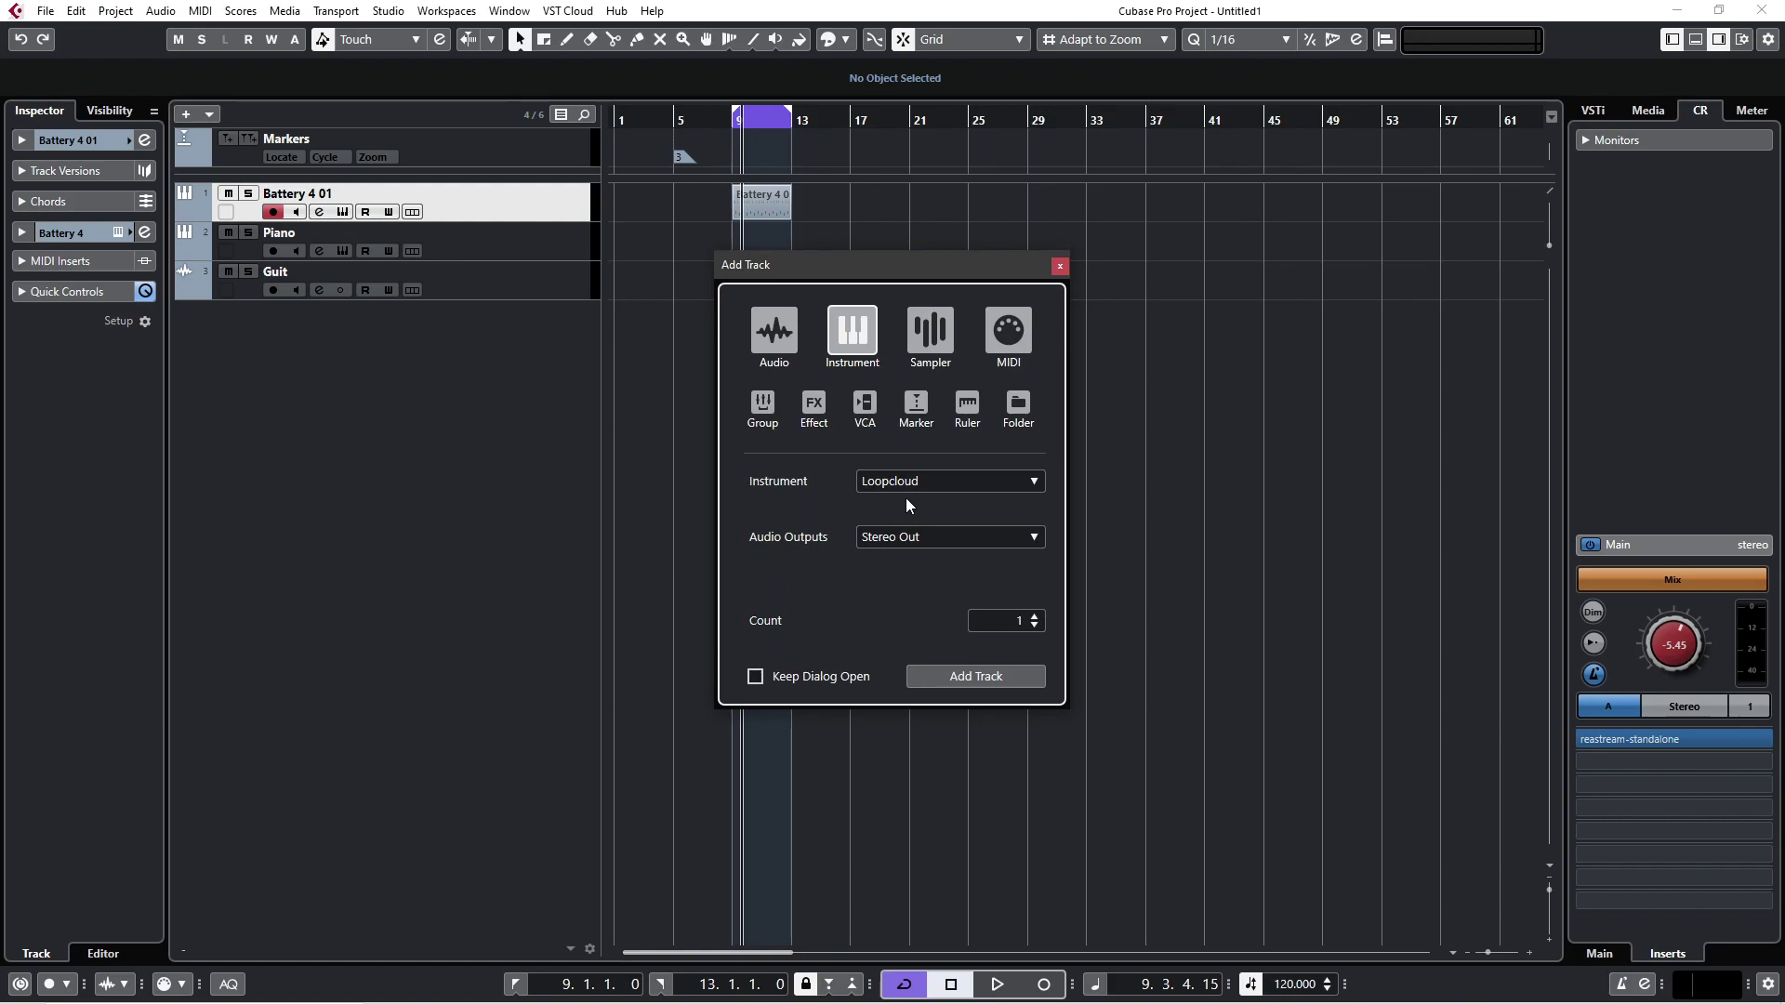
click(982, 484)
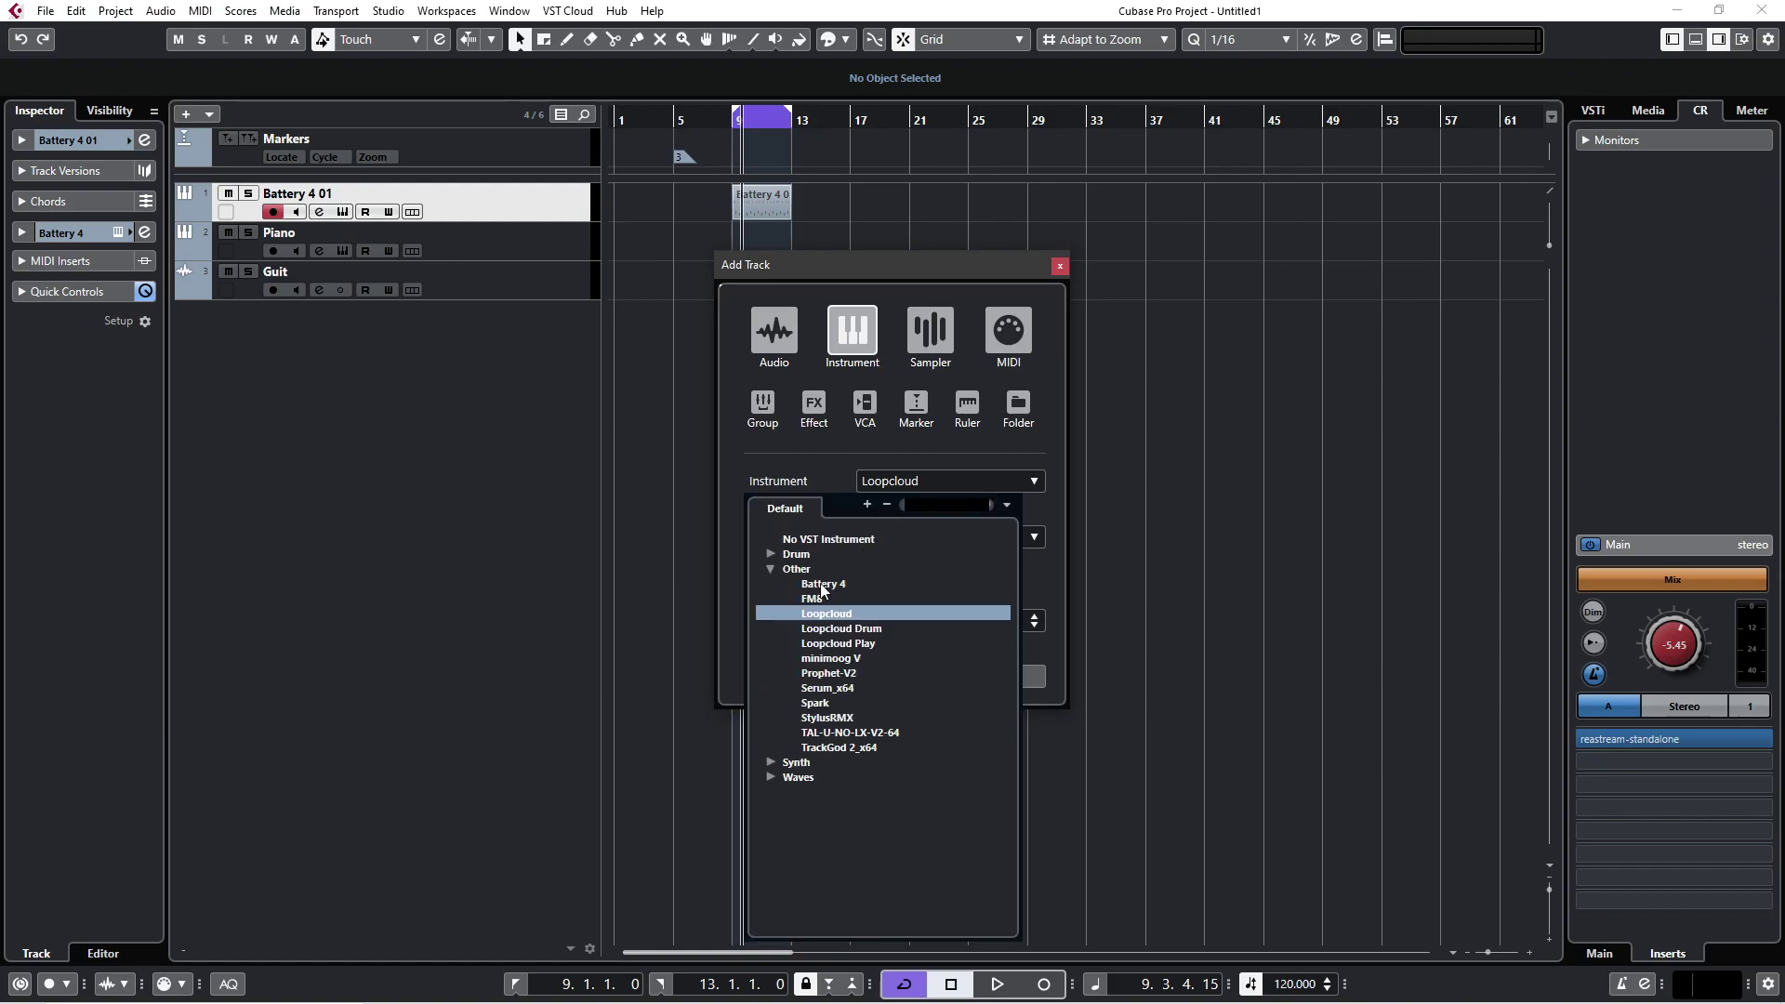
click(827, 614)
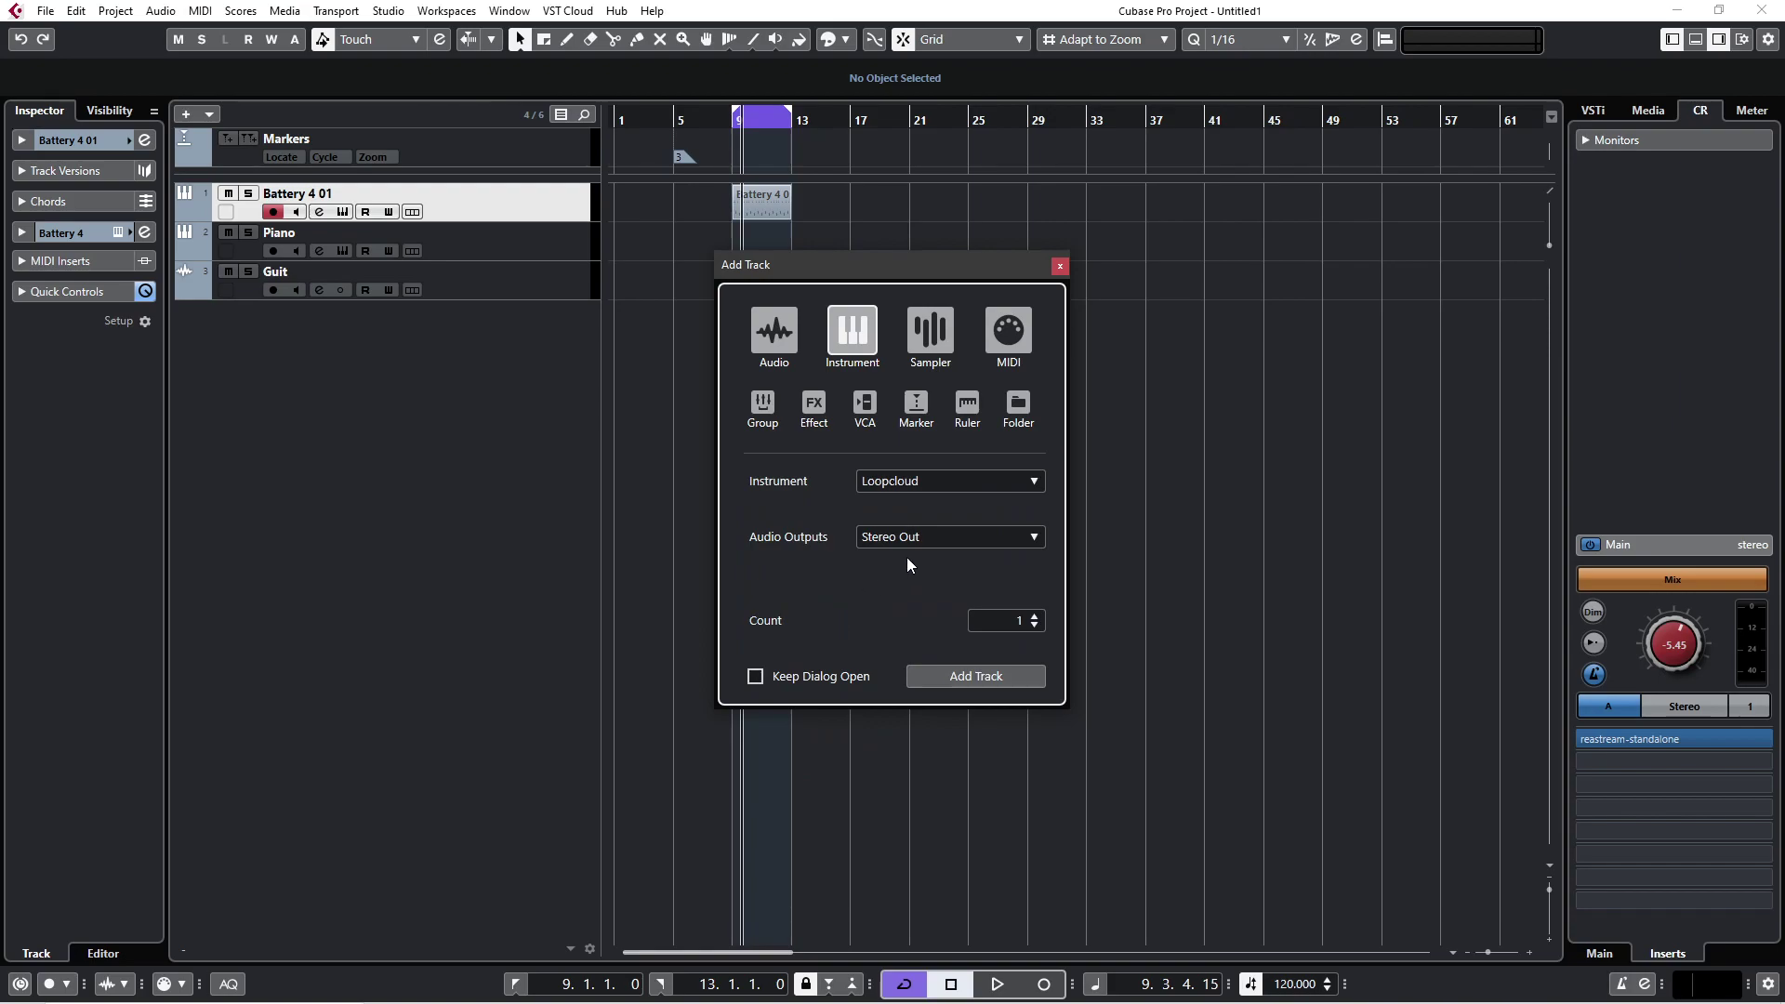
click(972, 679)
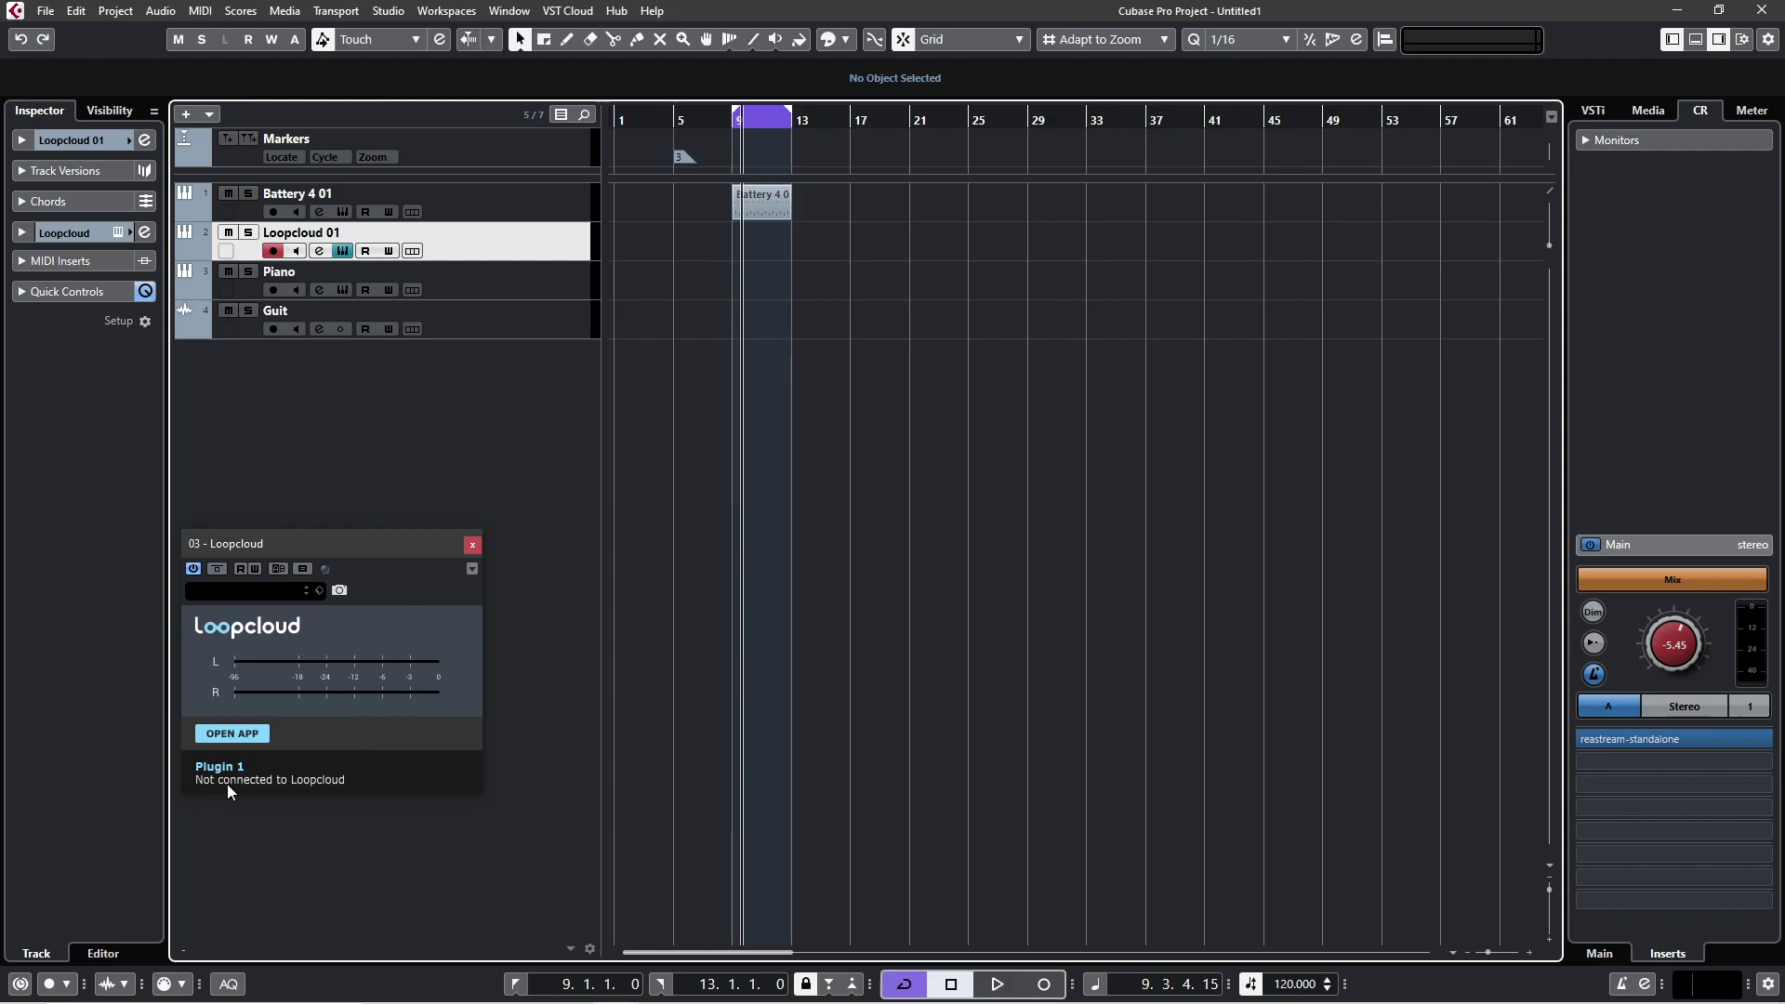
Launch the Loopcloud app, then play Cubase from bar 9 and stop at 10.3.1.32
click(238, 735)
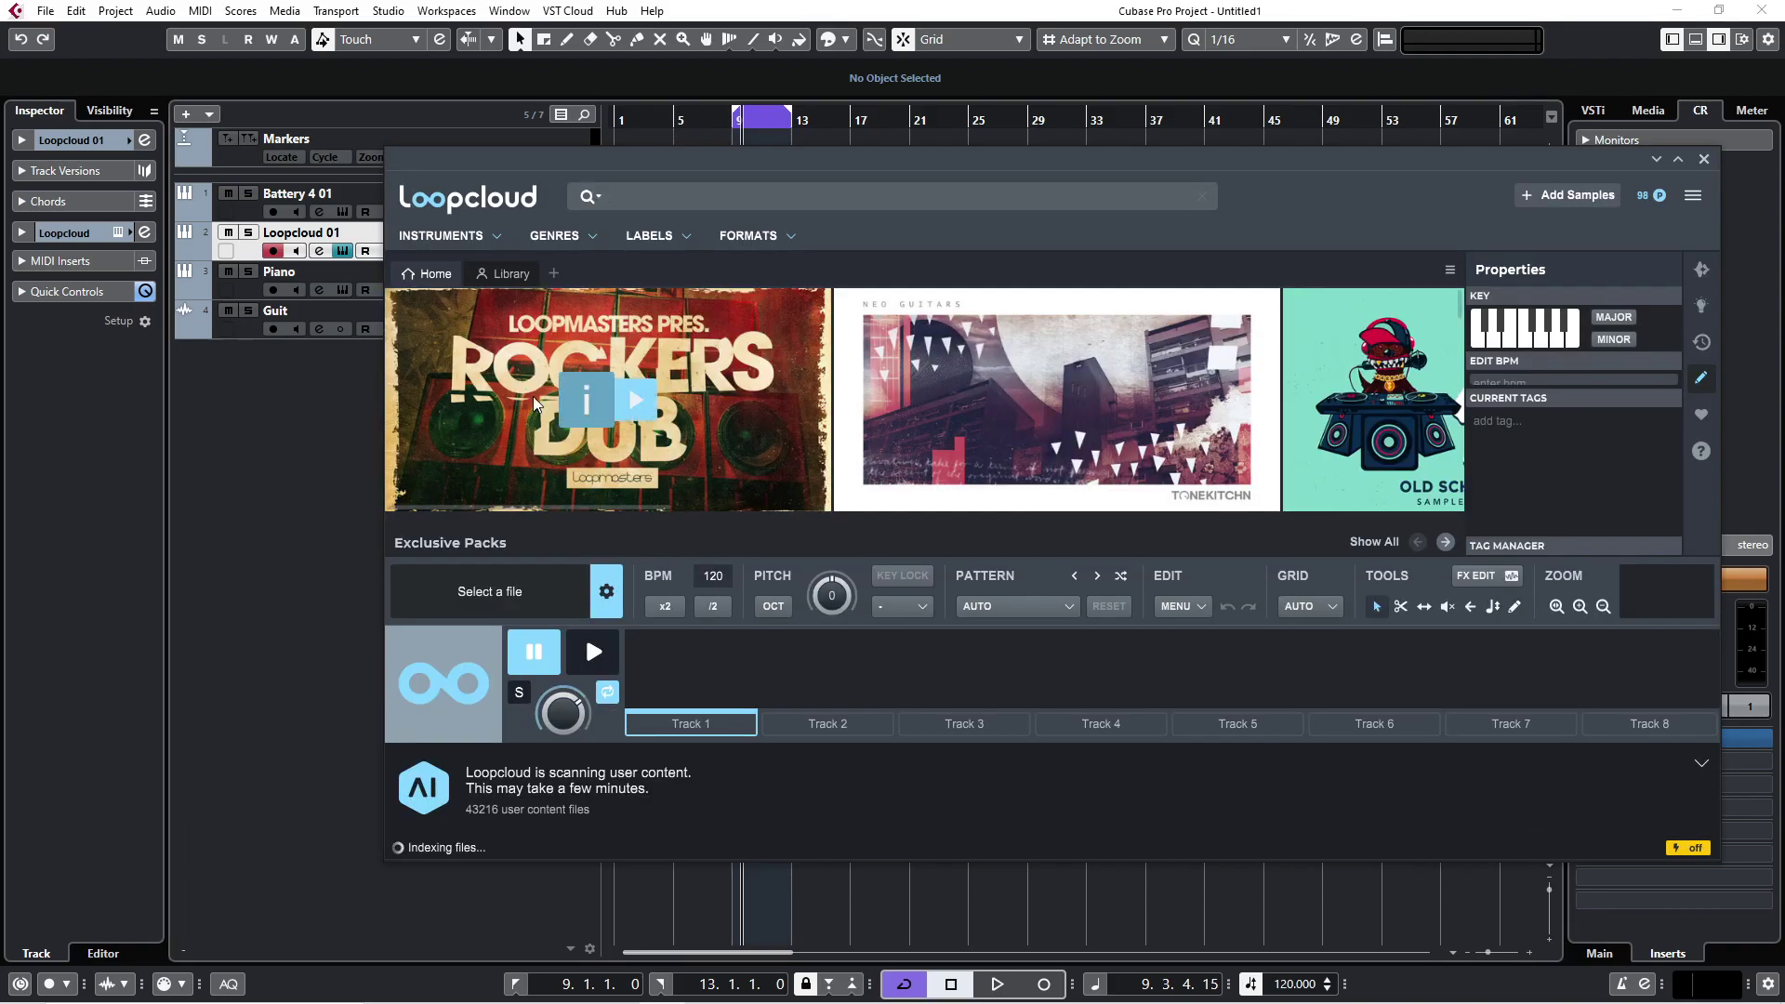
mouse_move(877, 346)
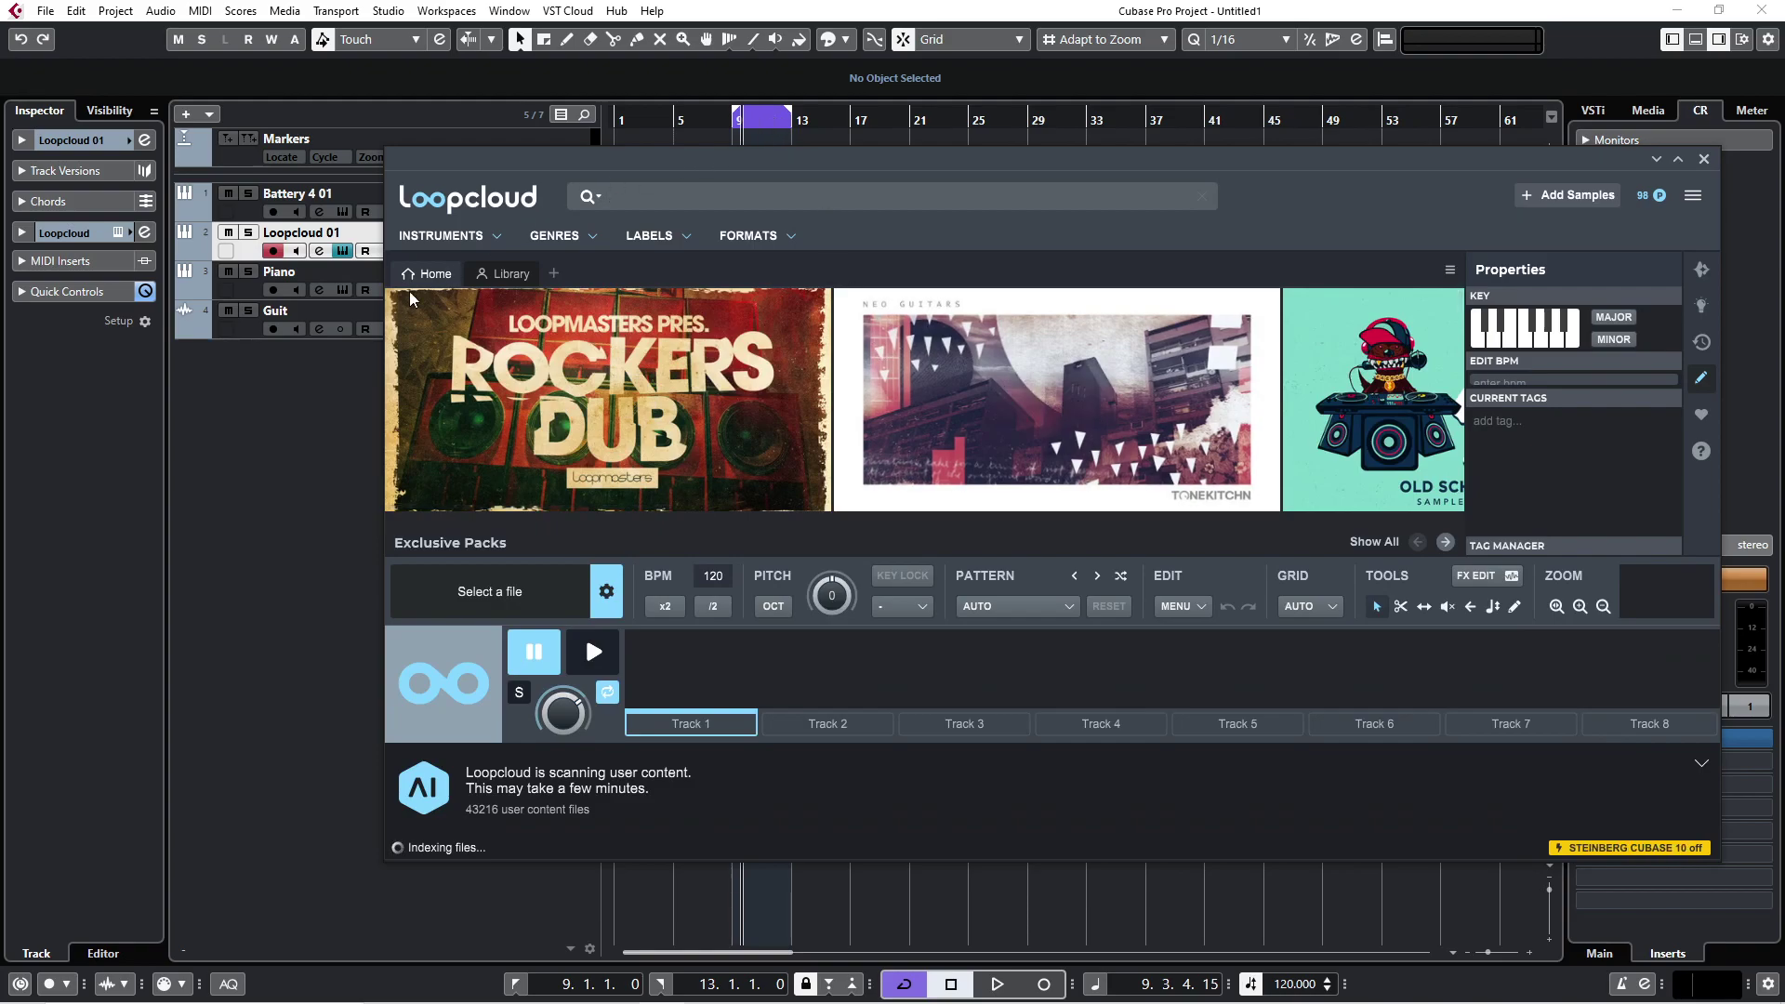
click(299, 452)
key(space)
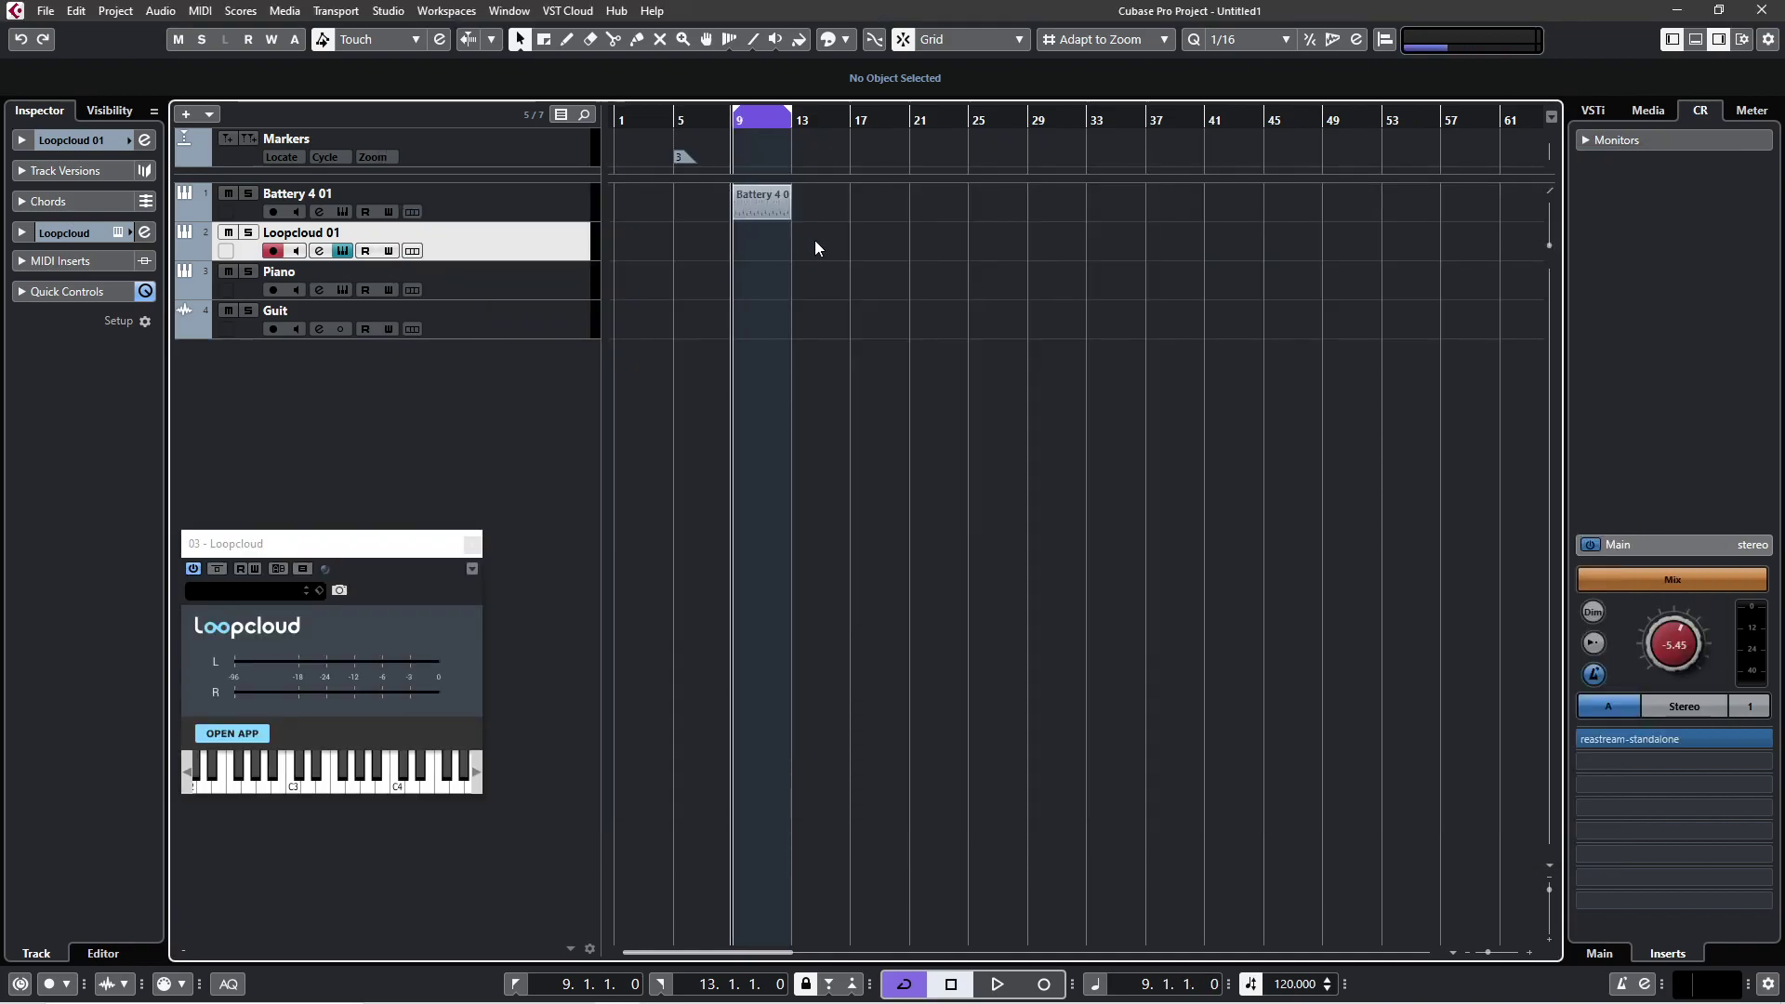
key(space)
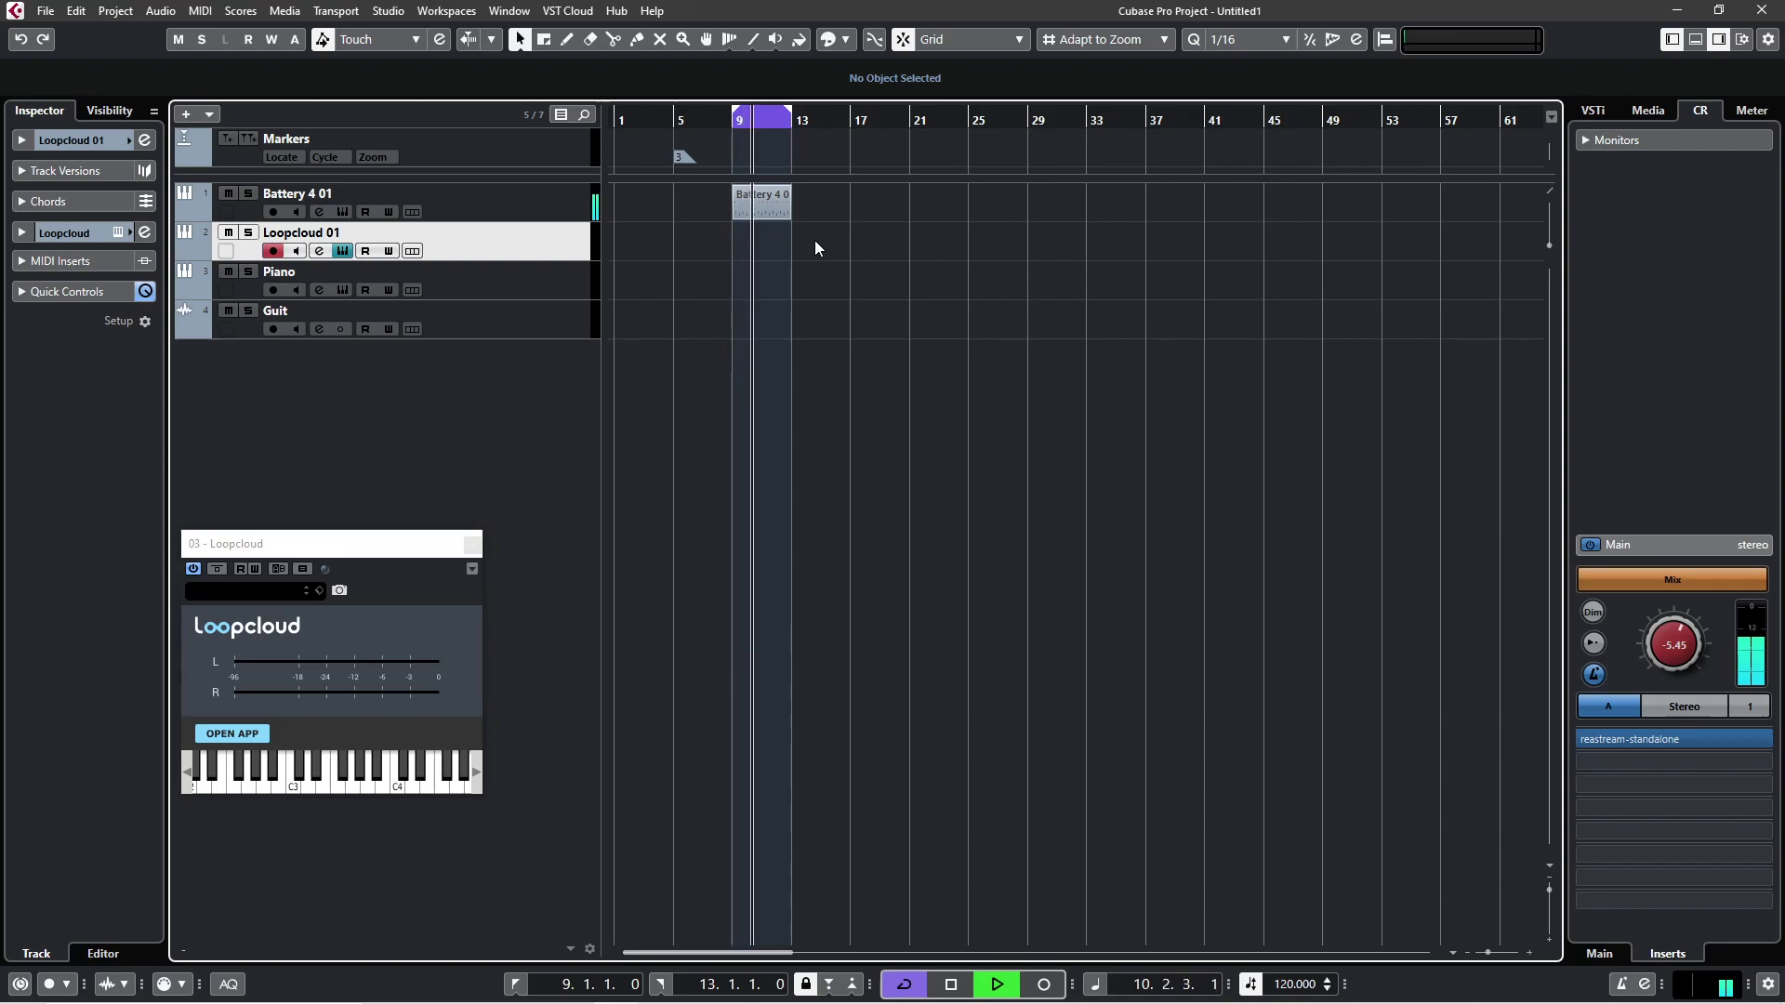
key(space)
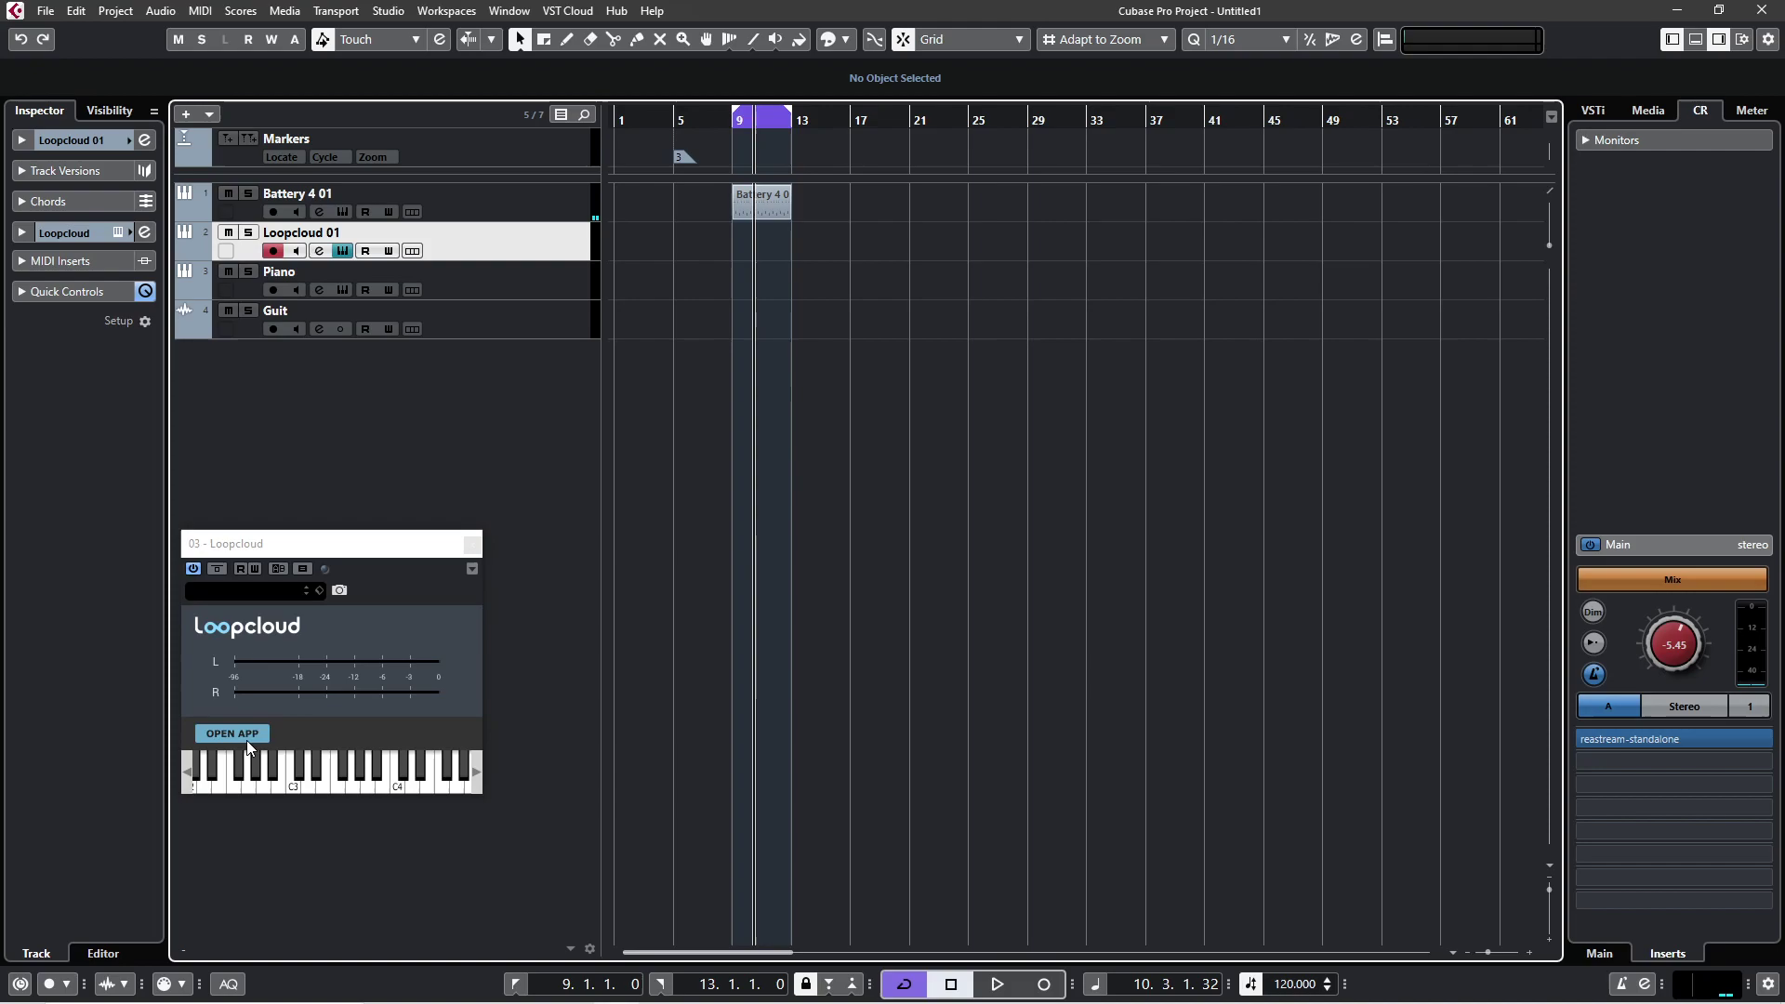
mouse_move(682, 959)
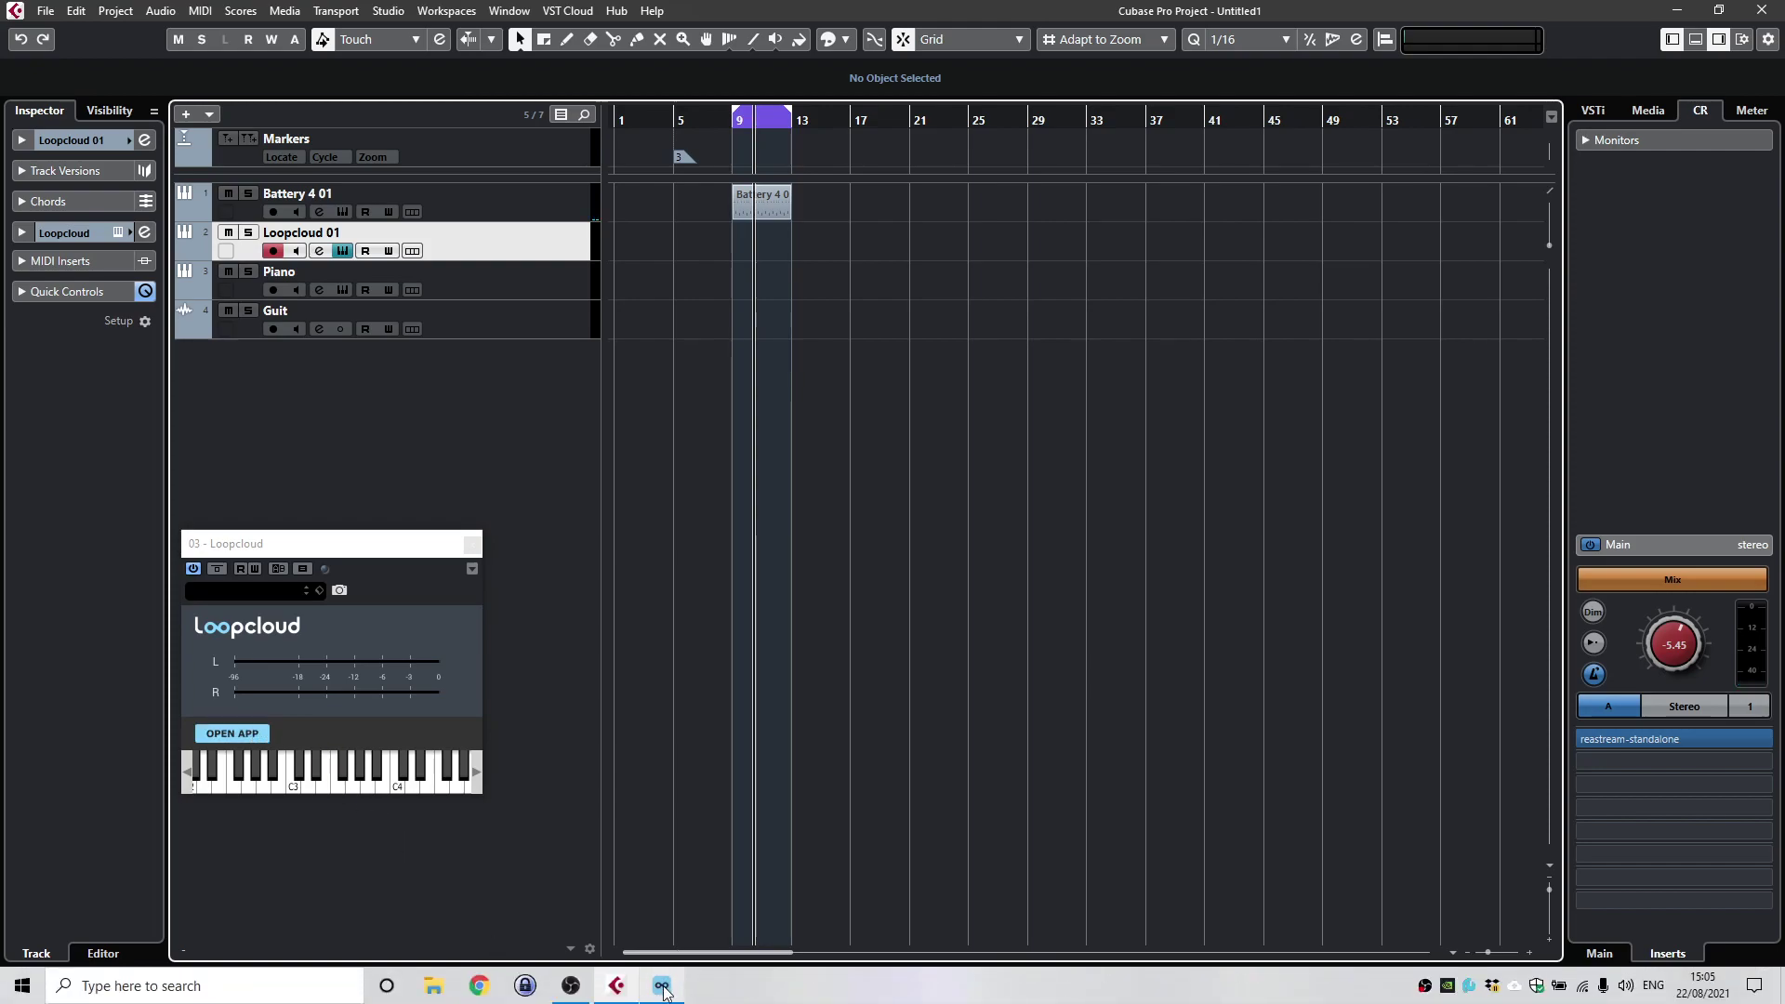
mouse_move(667, 992)
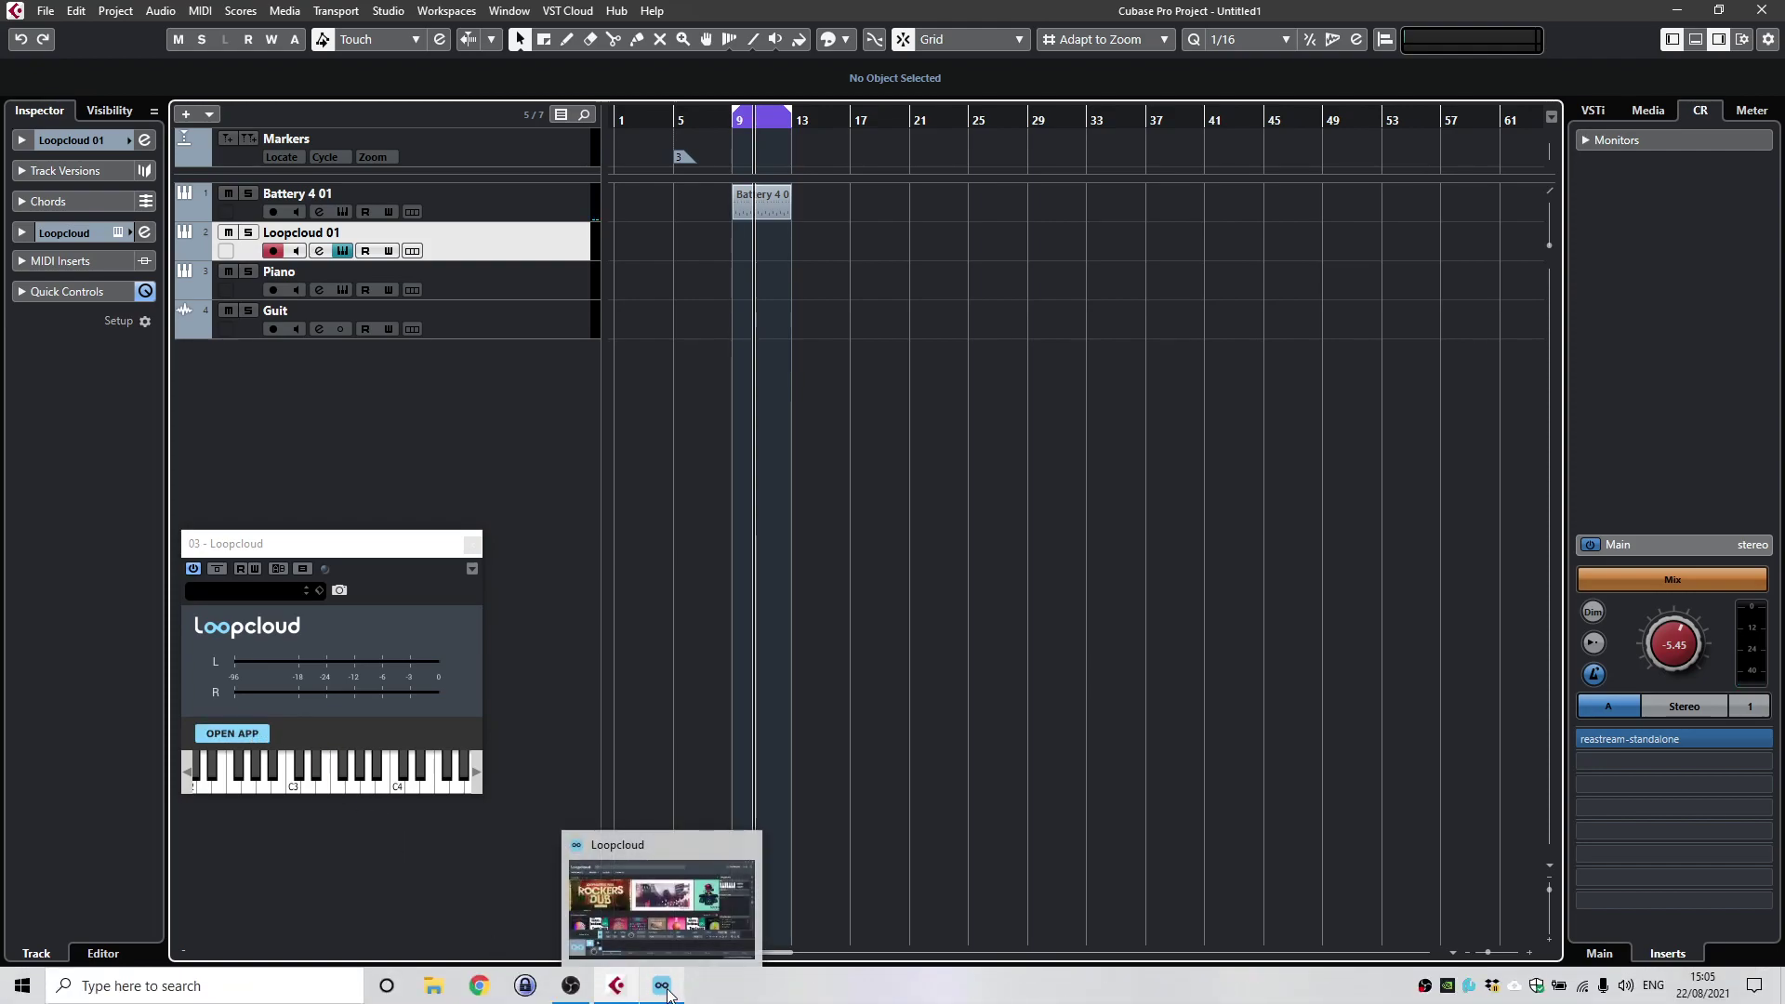
click(667, 992)
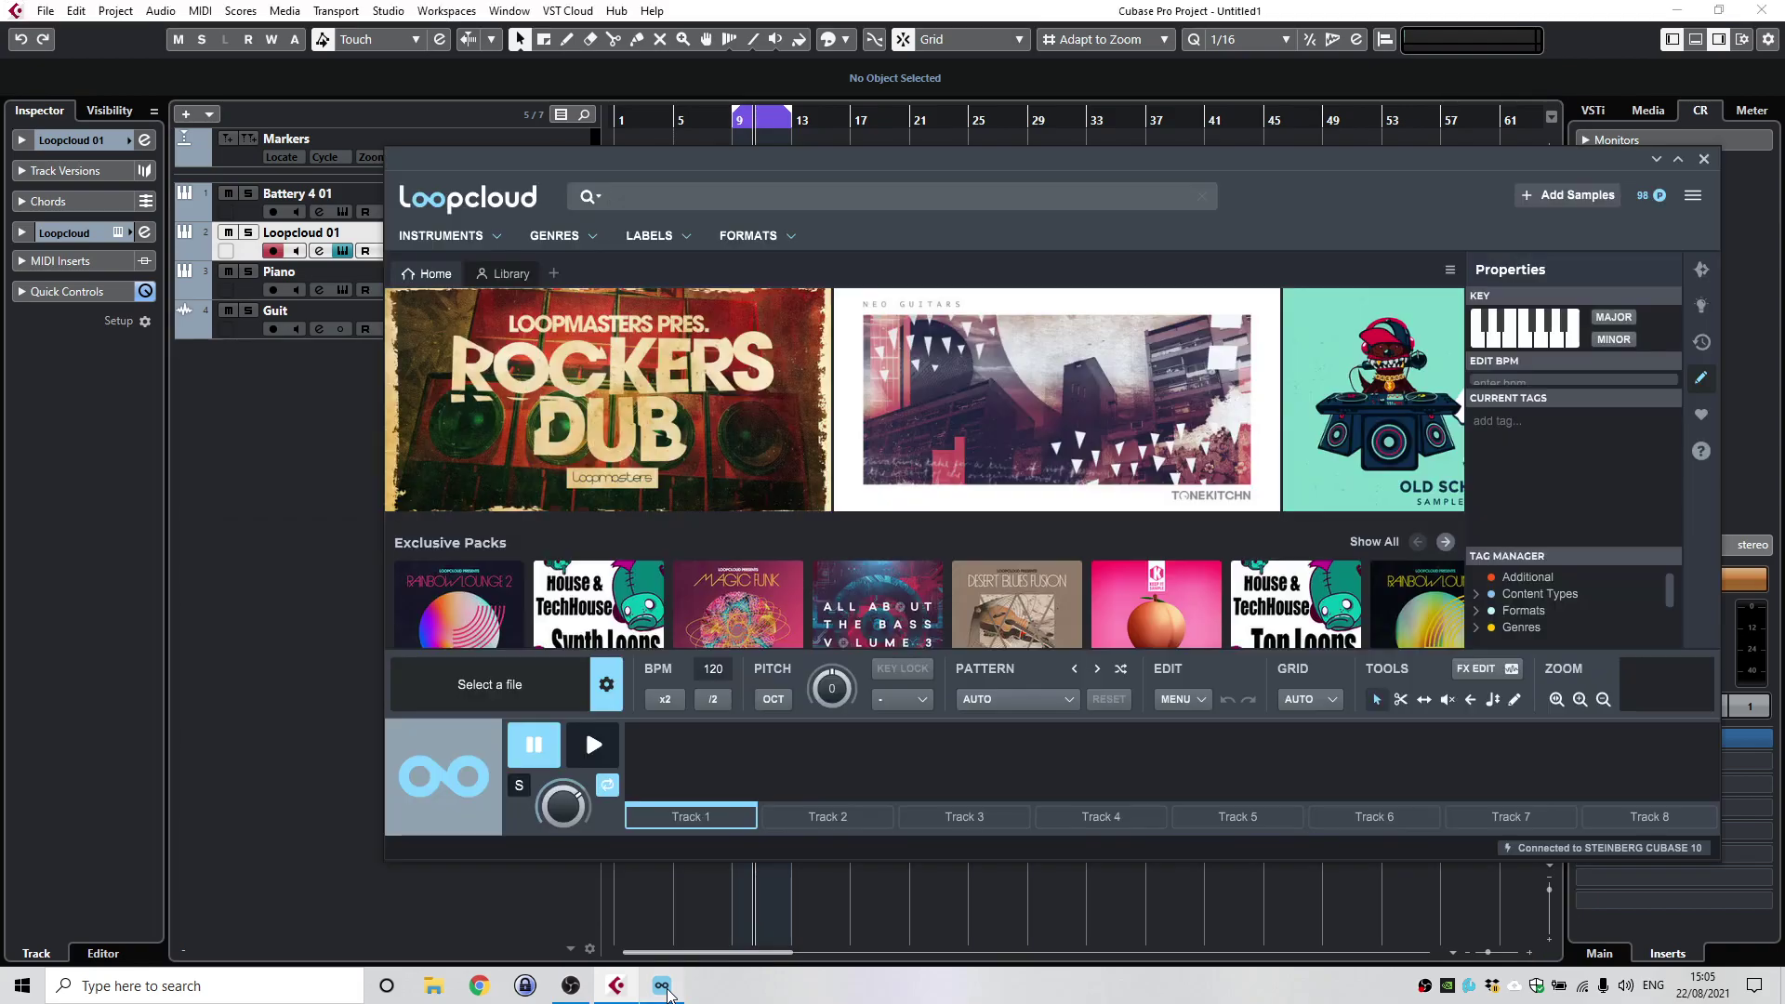
click(213, 521)
click(247, 738)
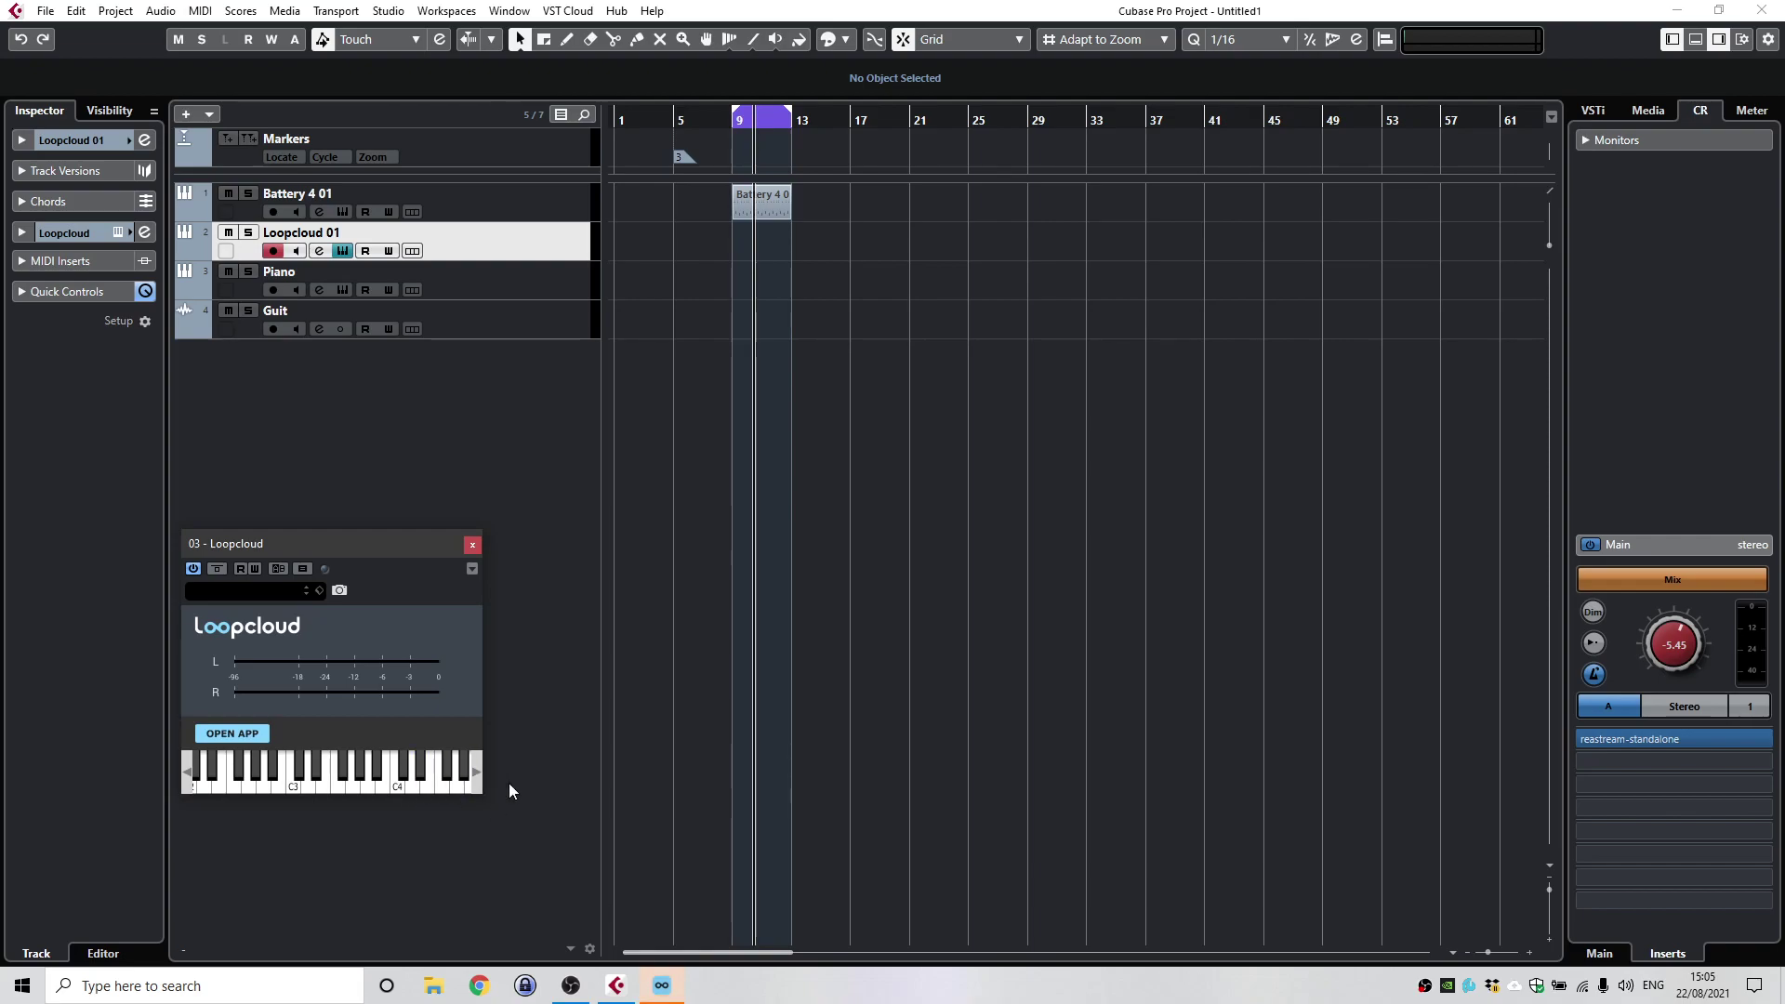
mouse_move(663, 980)
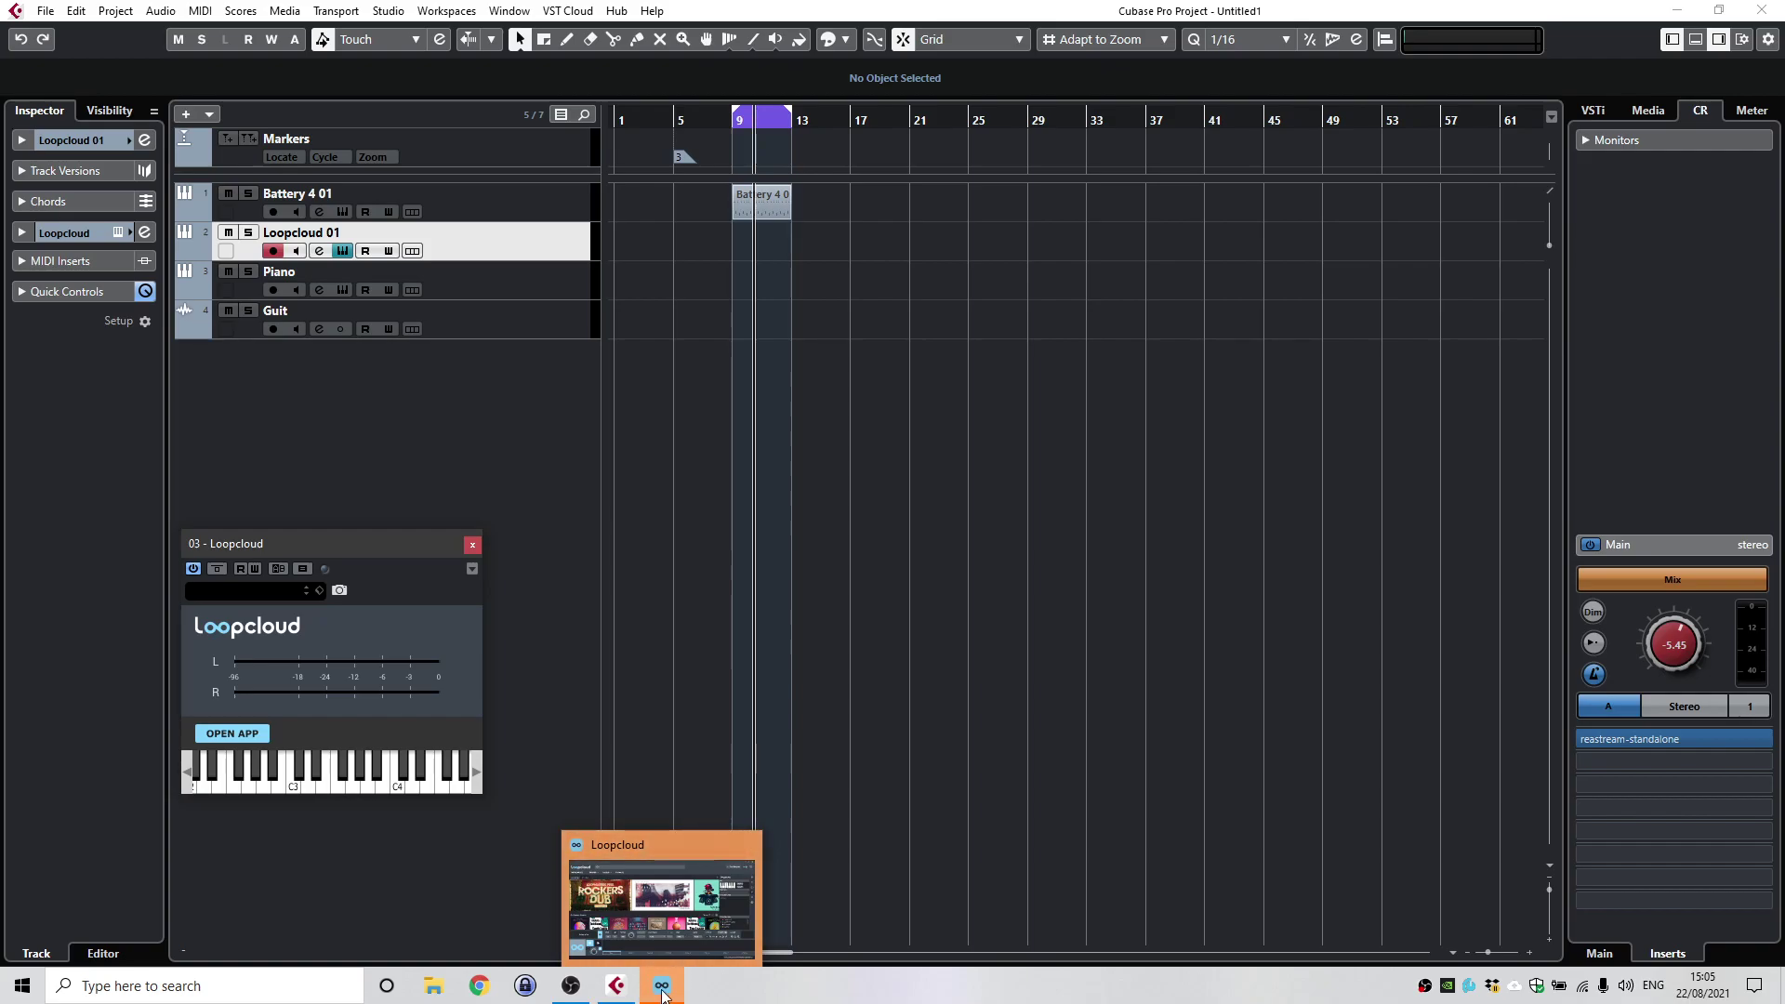
Search Loopcloud for 'shaker', listing 983 WAV results
click(662, 989)
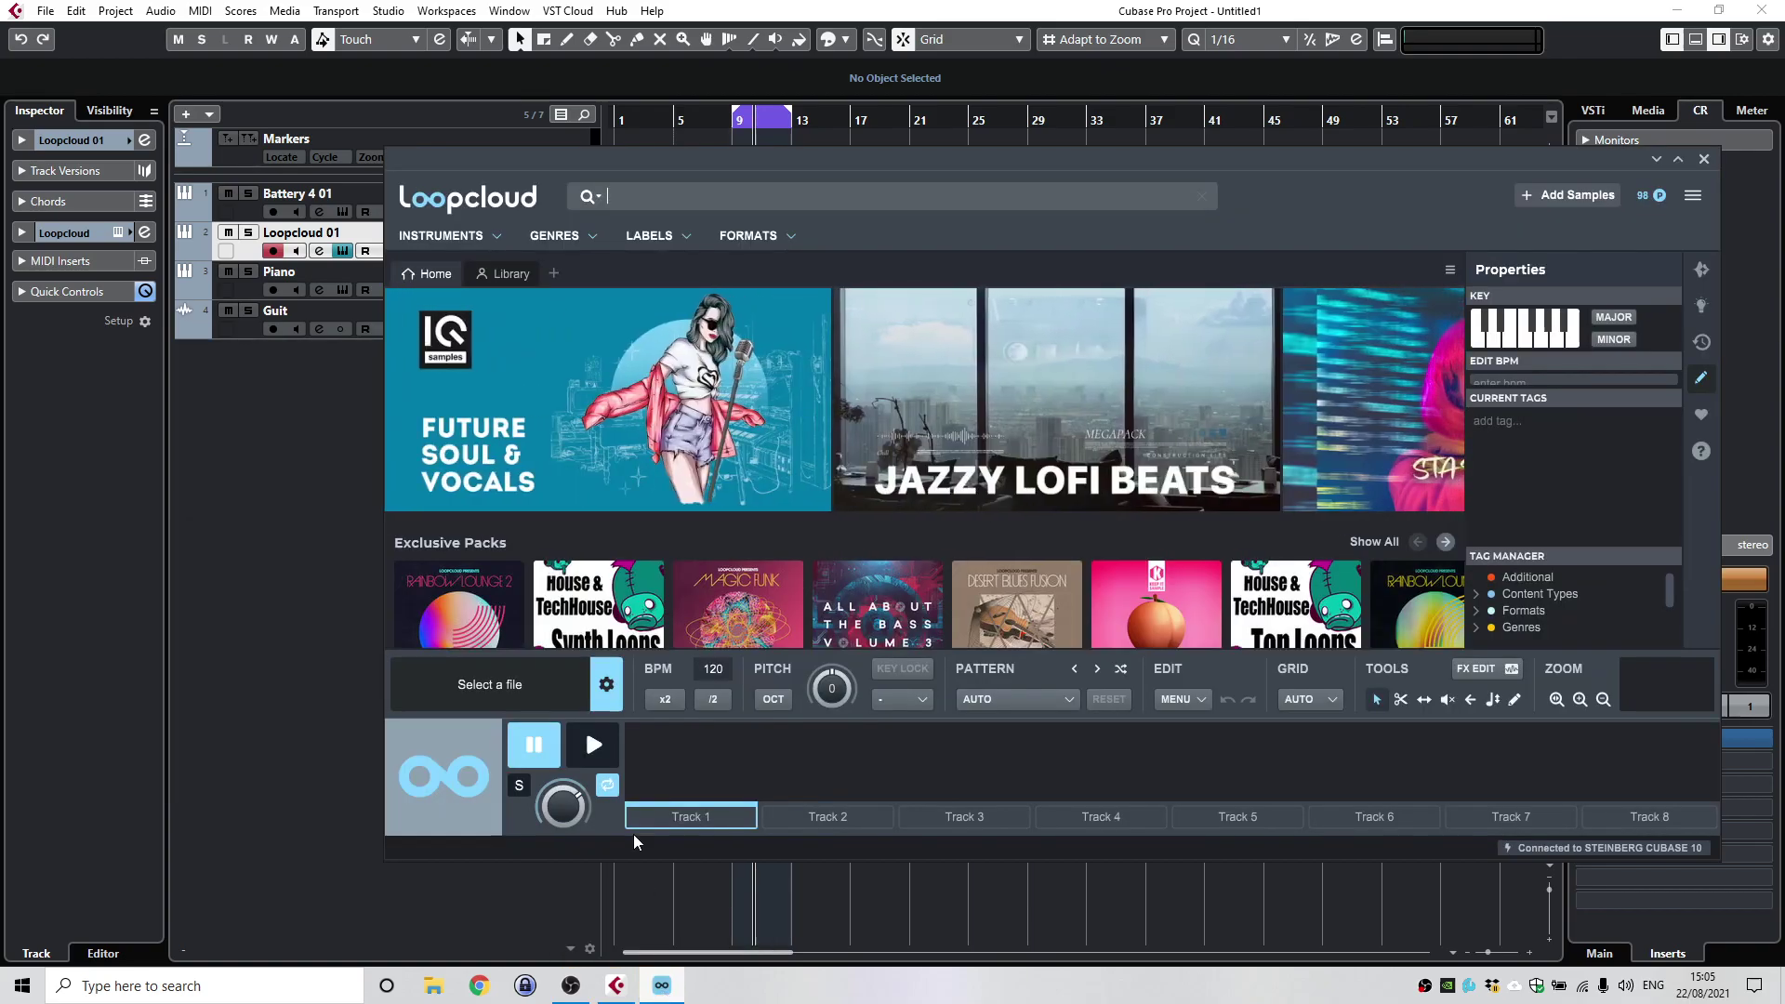
click(646, 200)
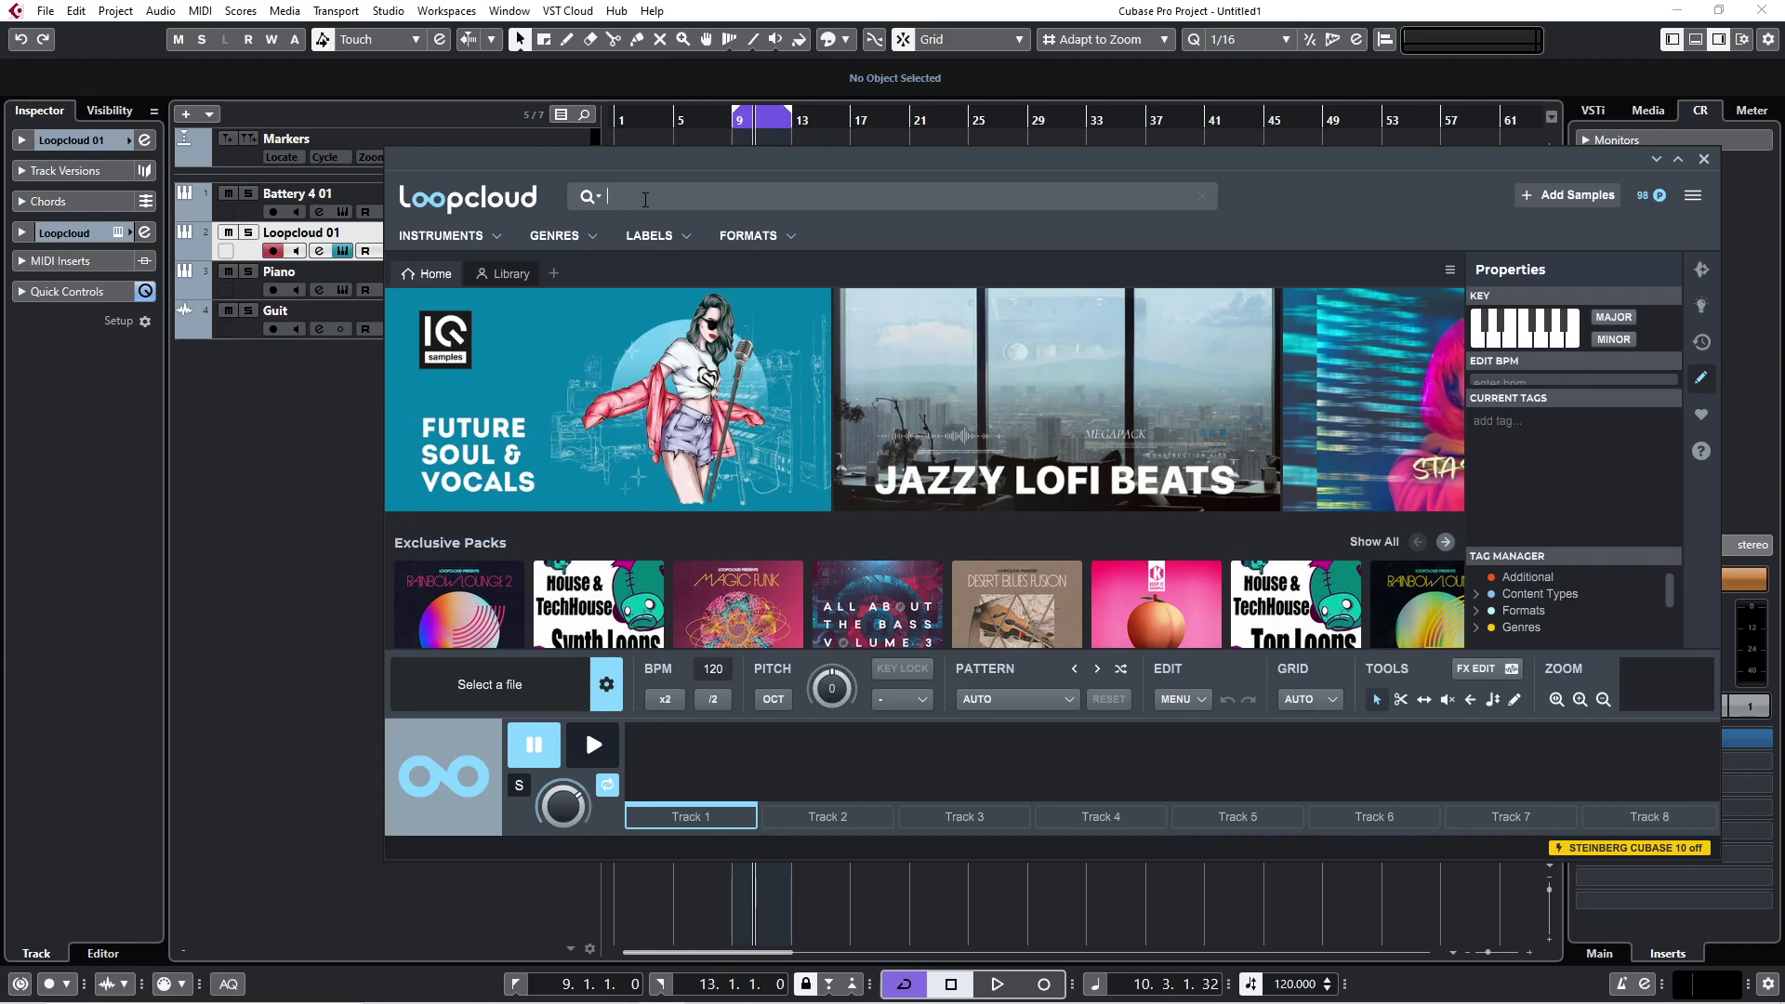
text(sh)
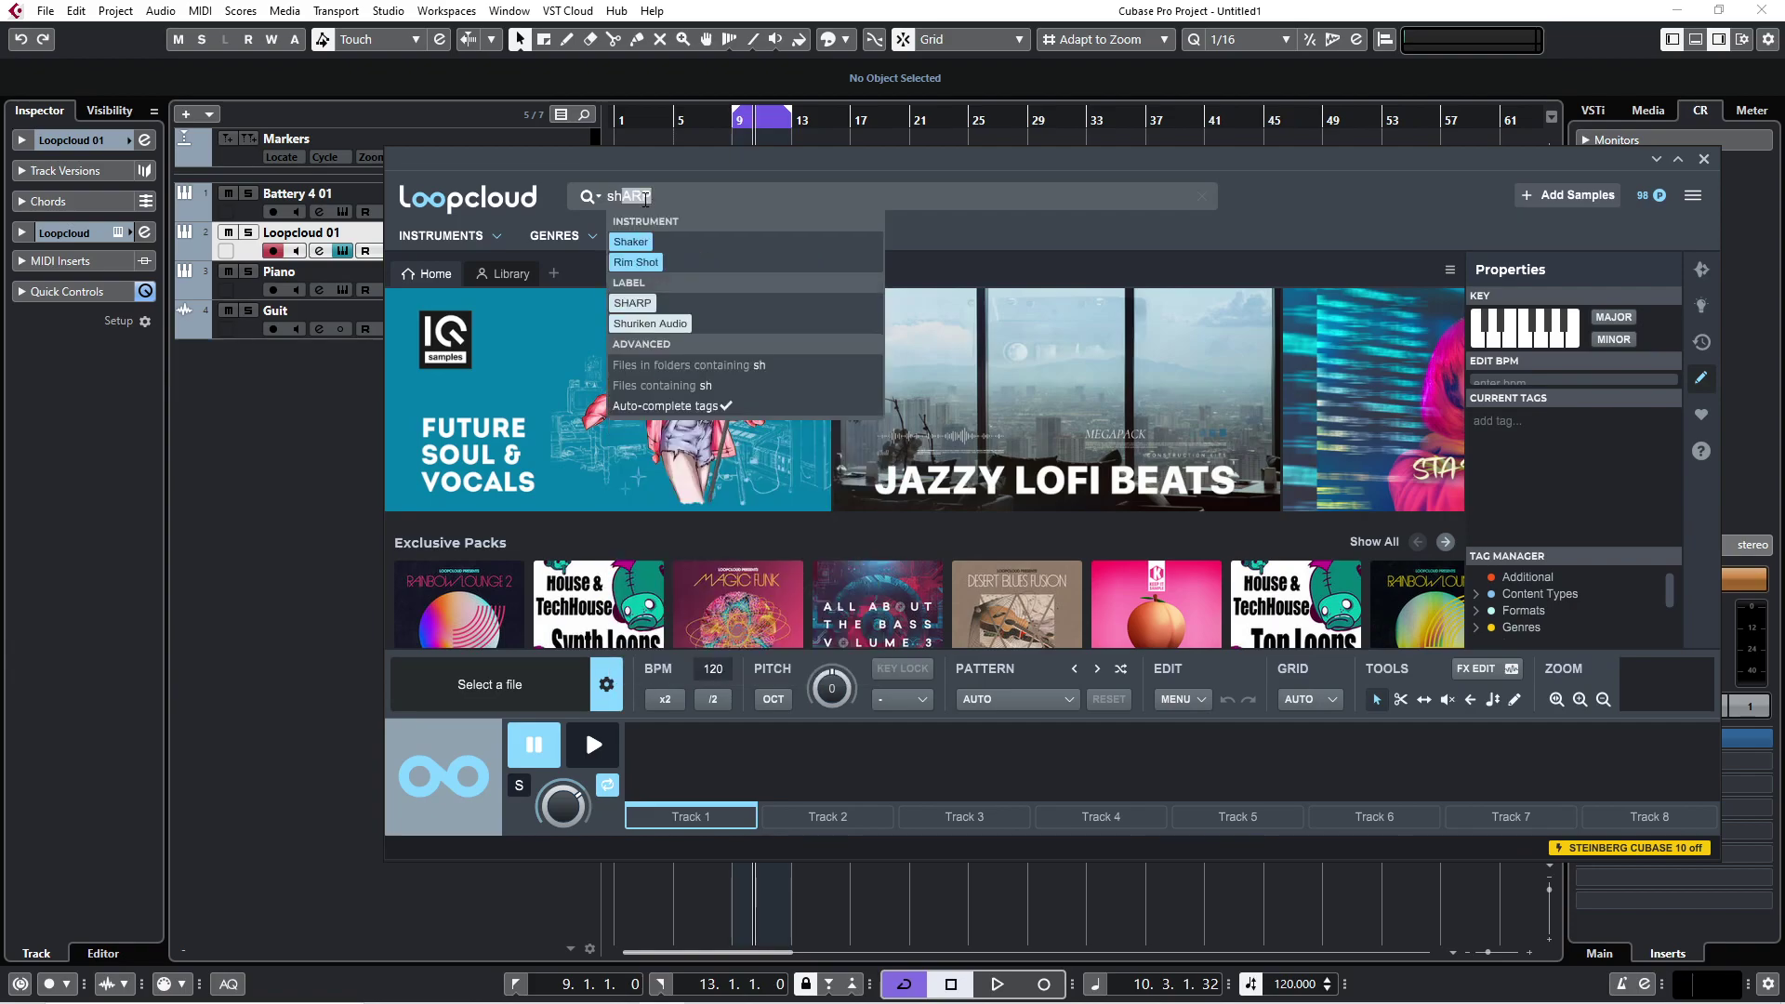
text(aker)
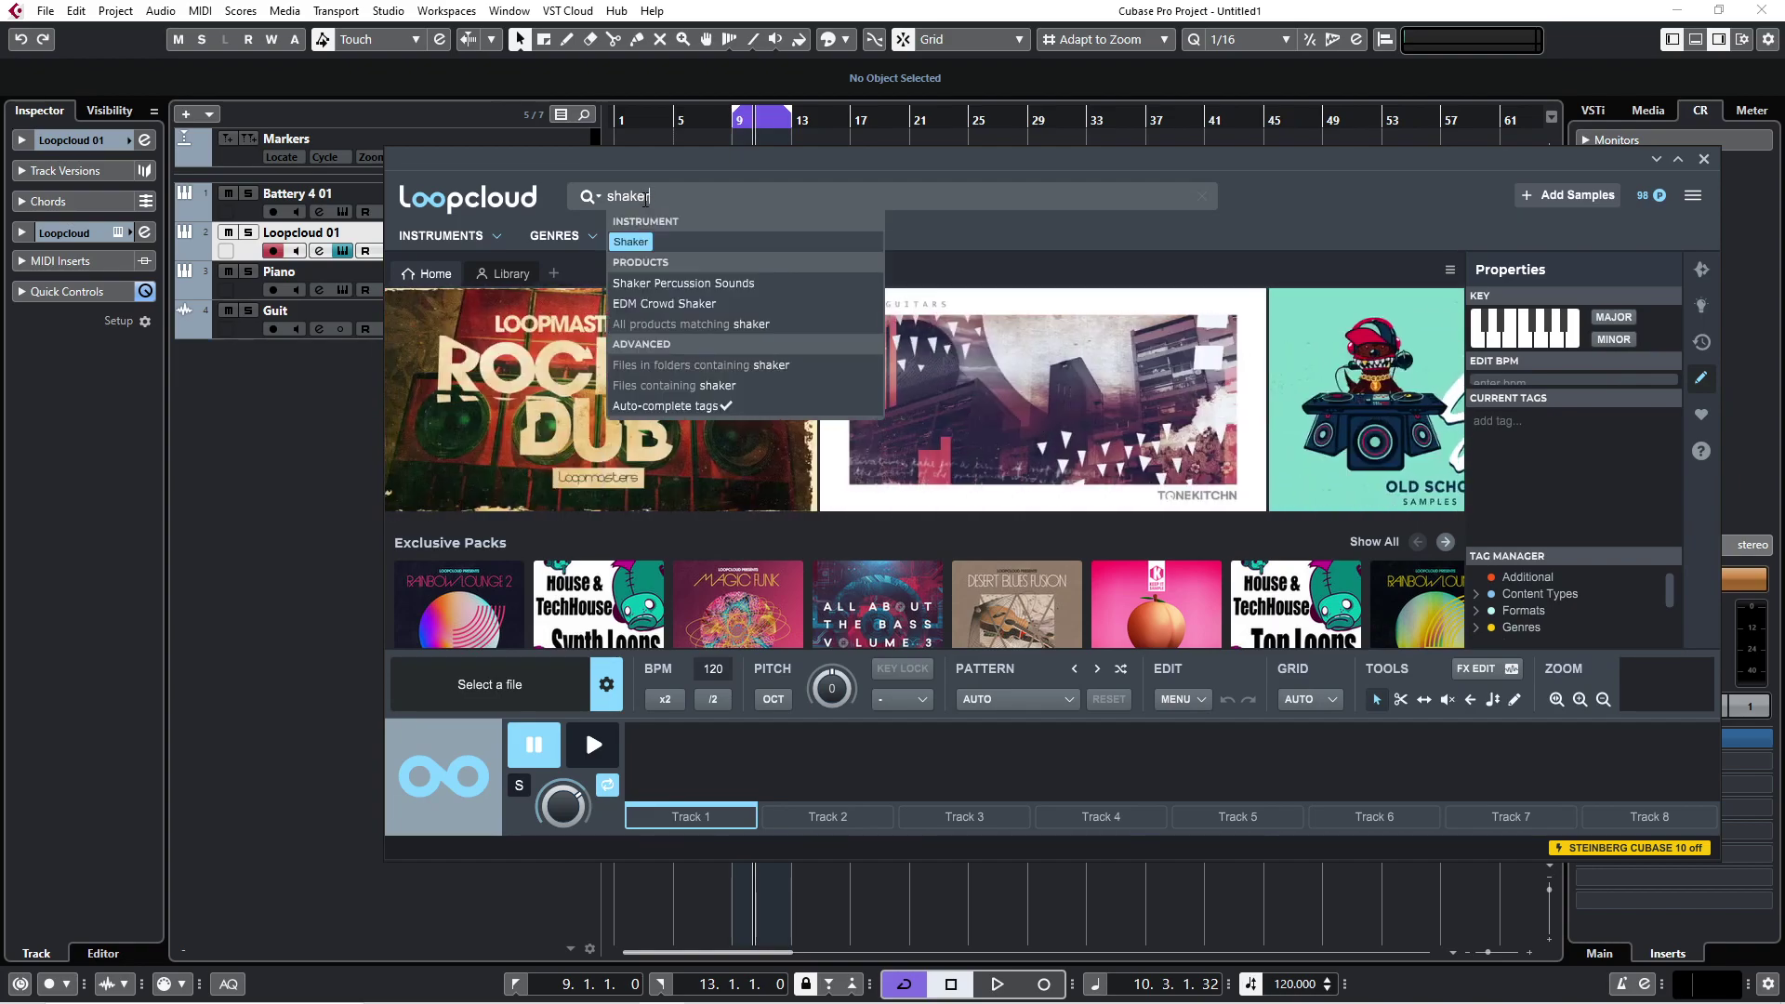
key(Return)
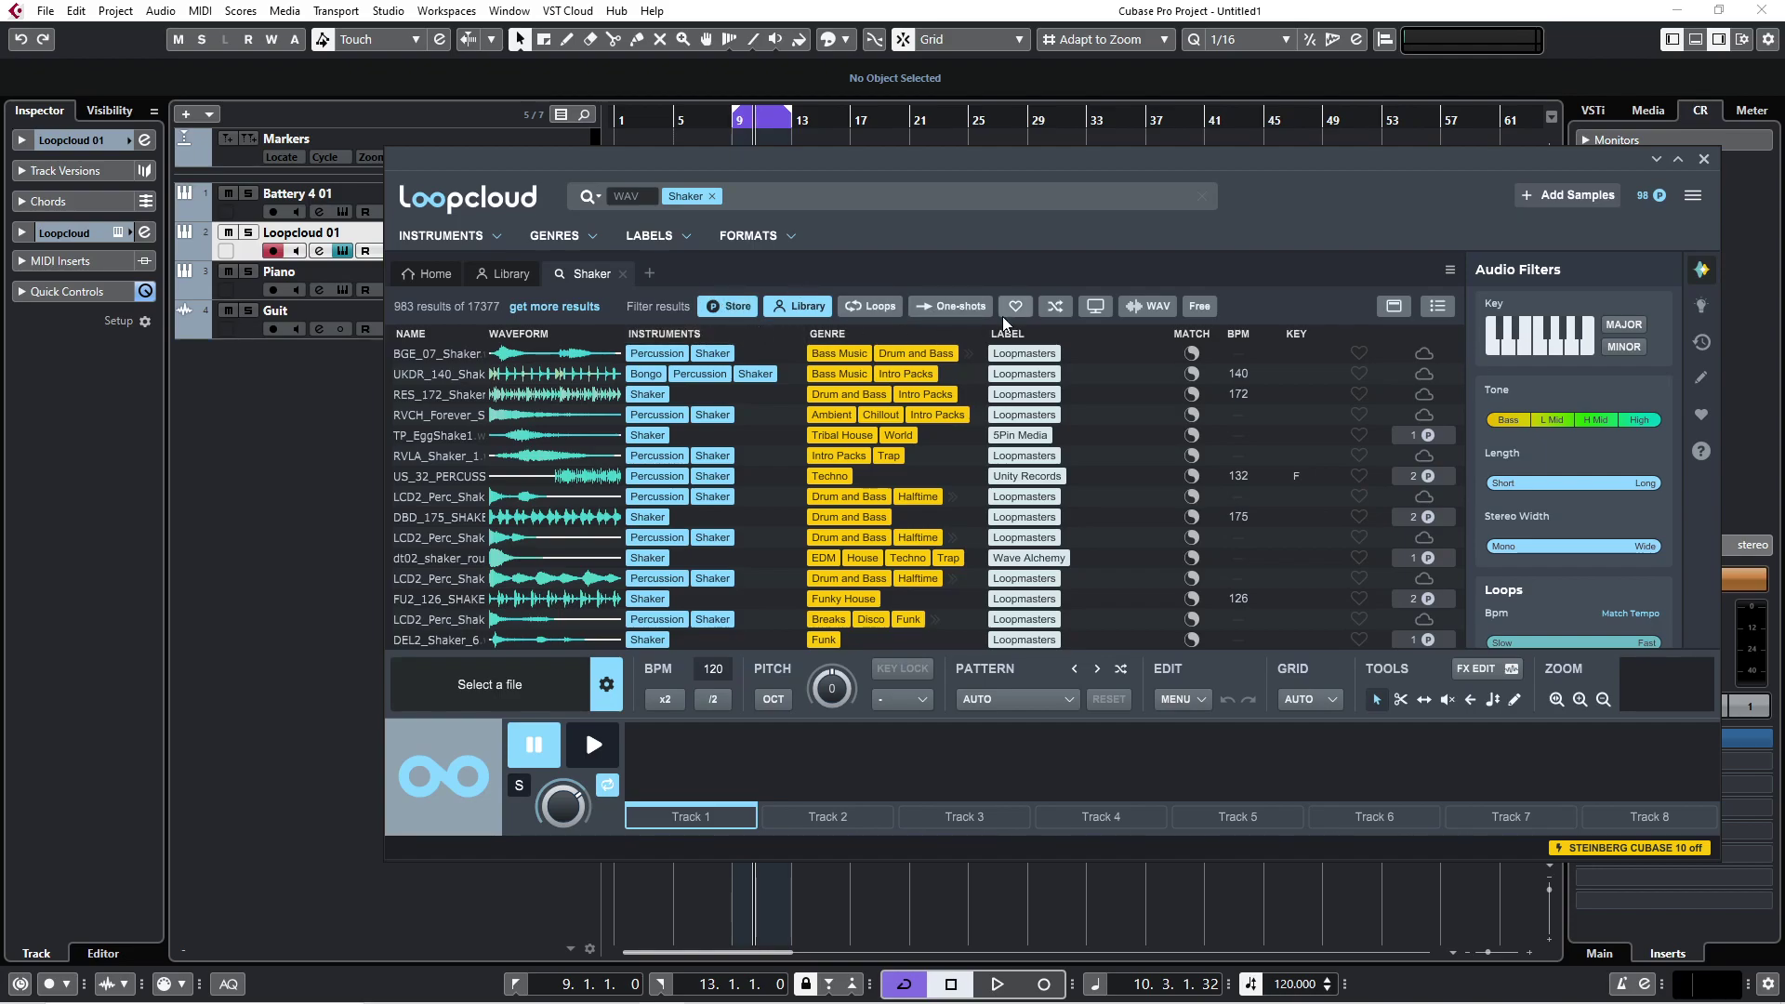
Apply the Loops and Free filters to the shaker results, leaving 57 loops
click(883, 307)
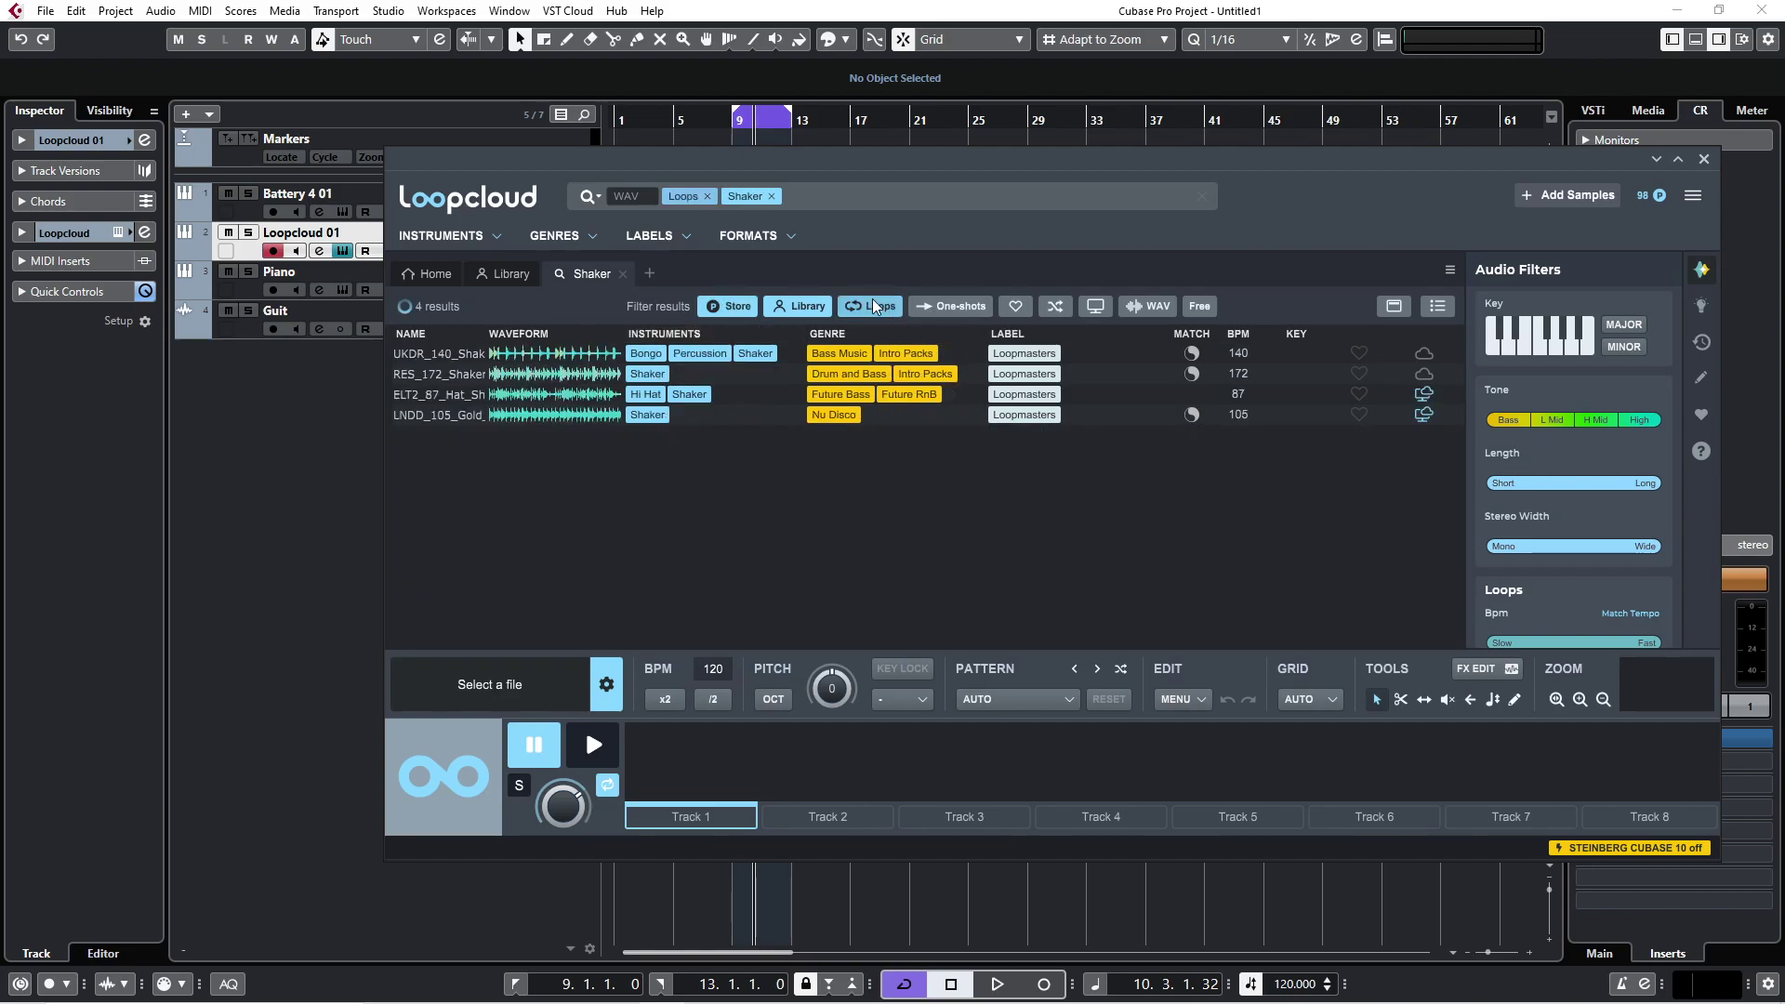
click(1199, 310)
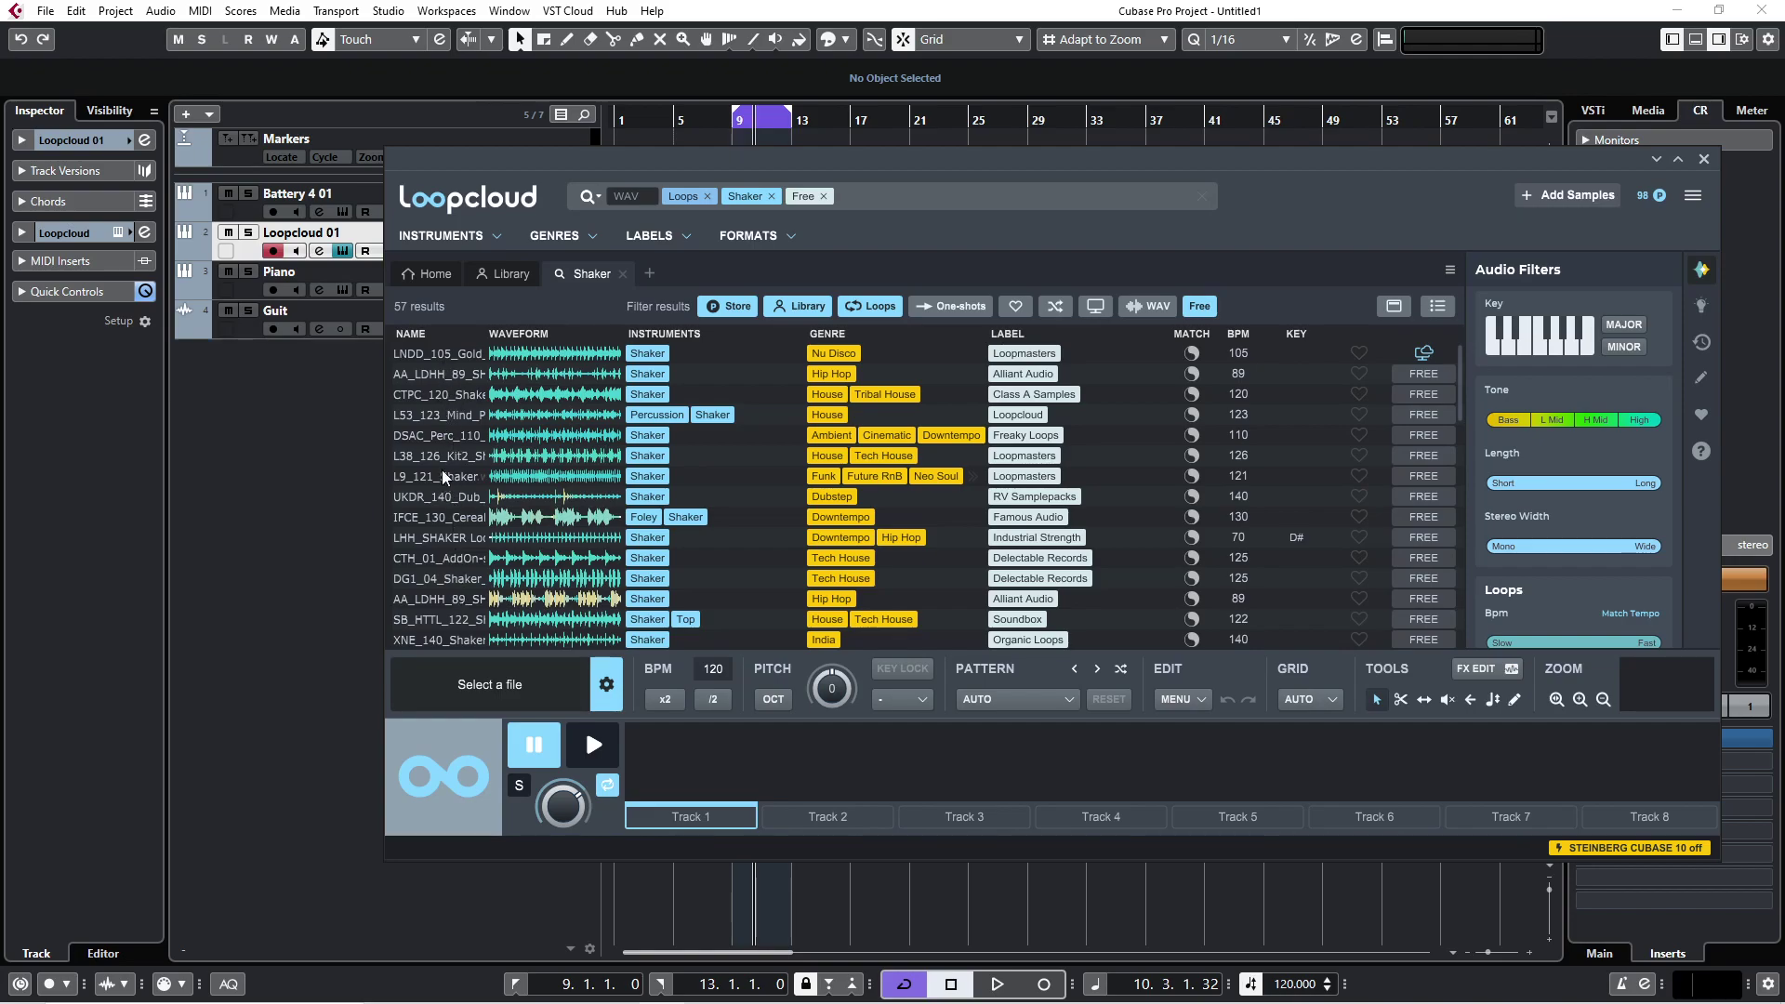
Preview L53_123_Mind_Perc_Shaker, load L38_126_Kit2_Shaker, and return to the Cubase project
click(439, 414)
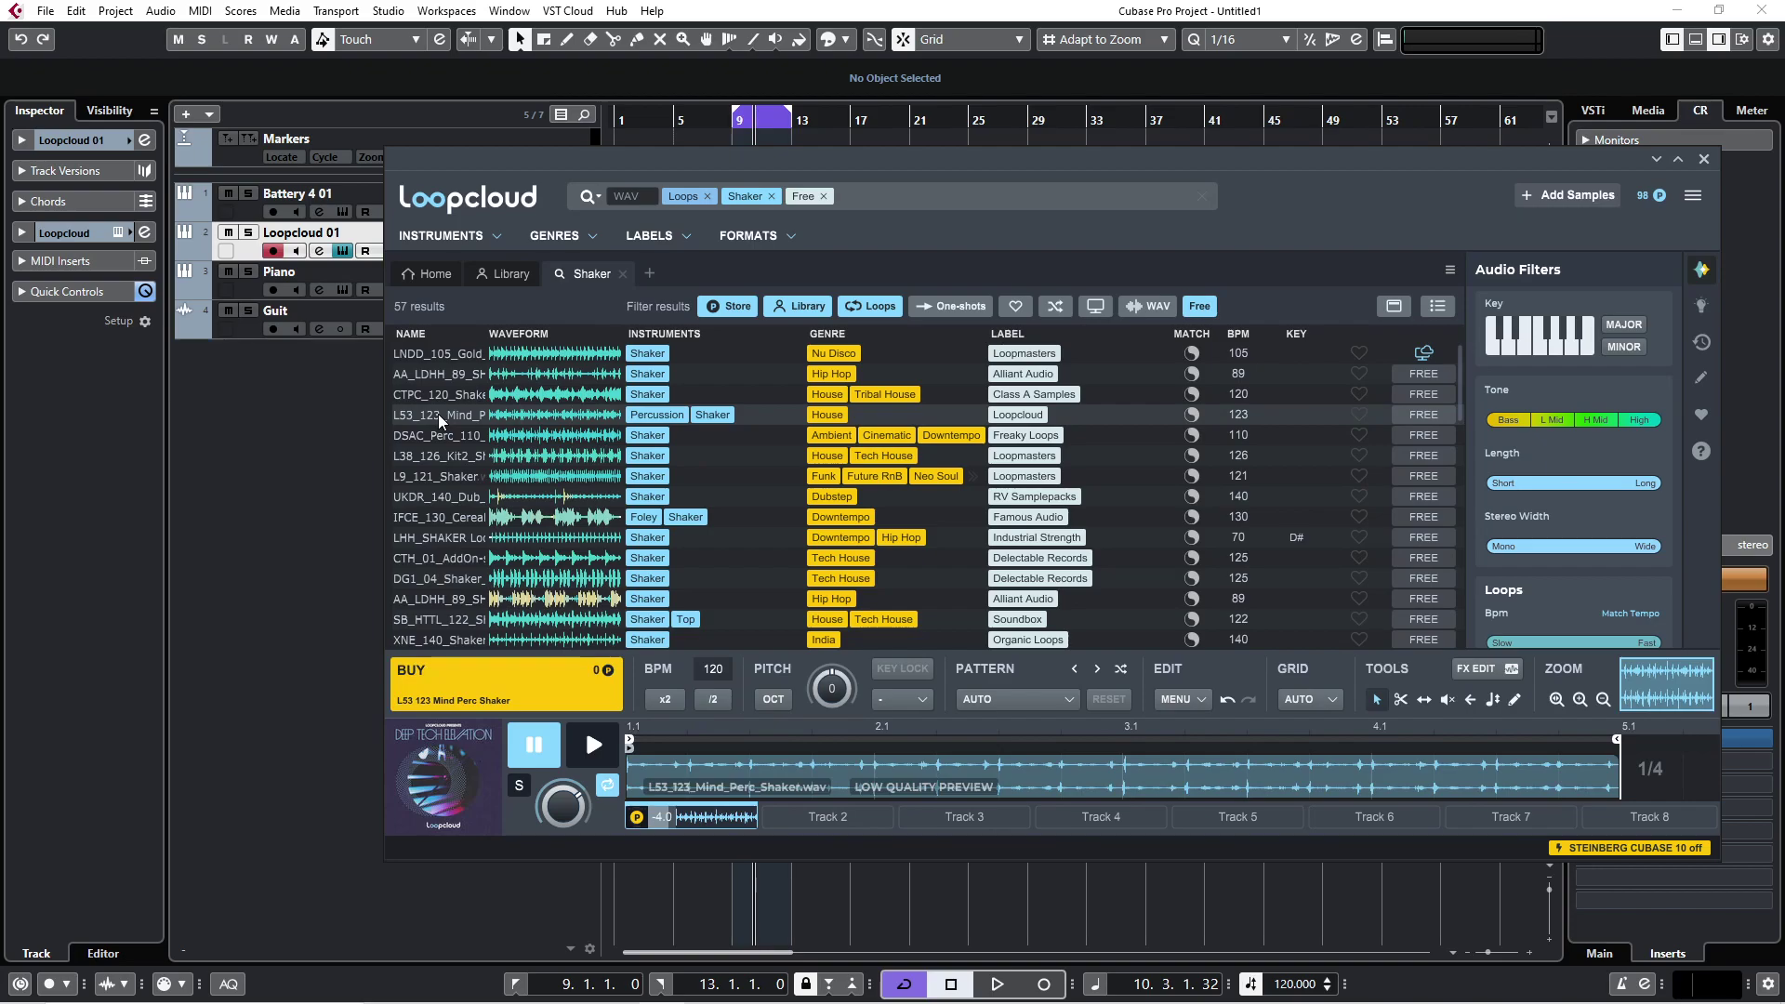
click(596, 748)
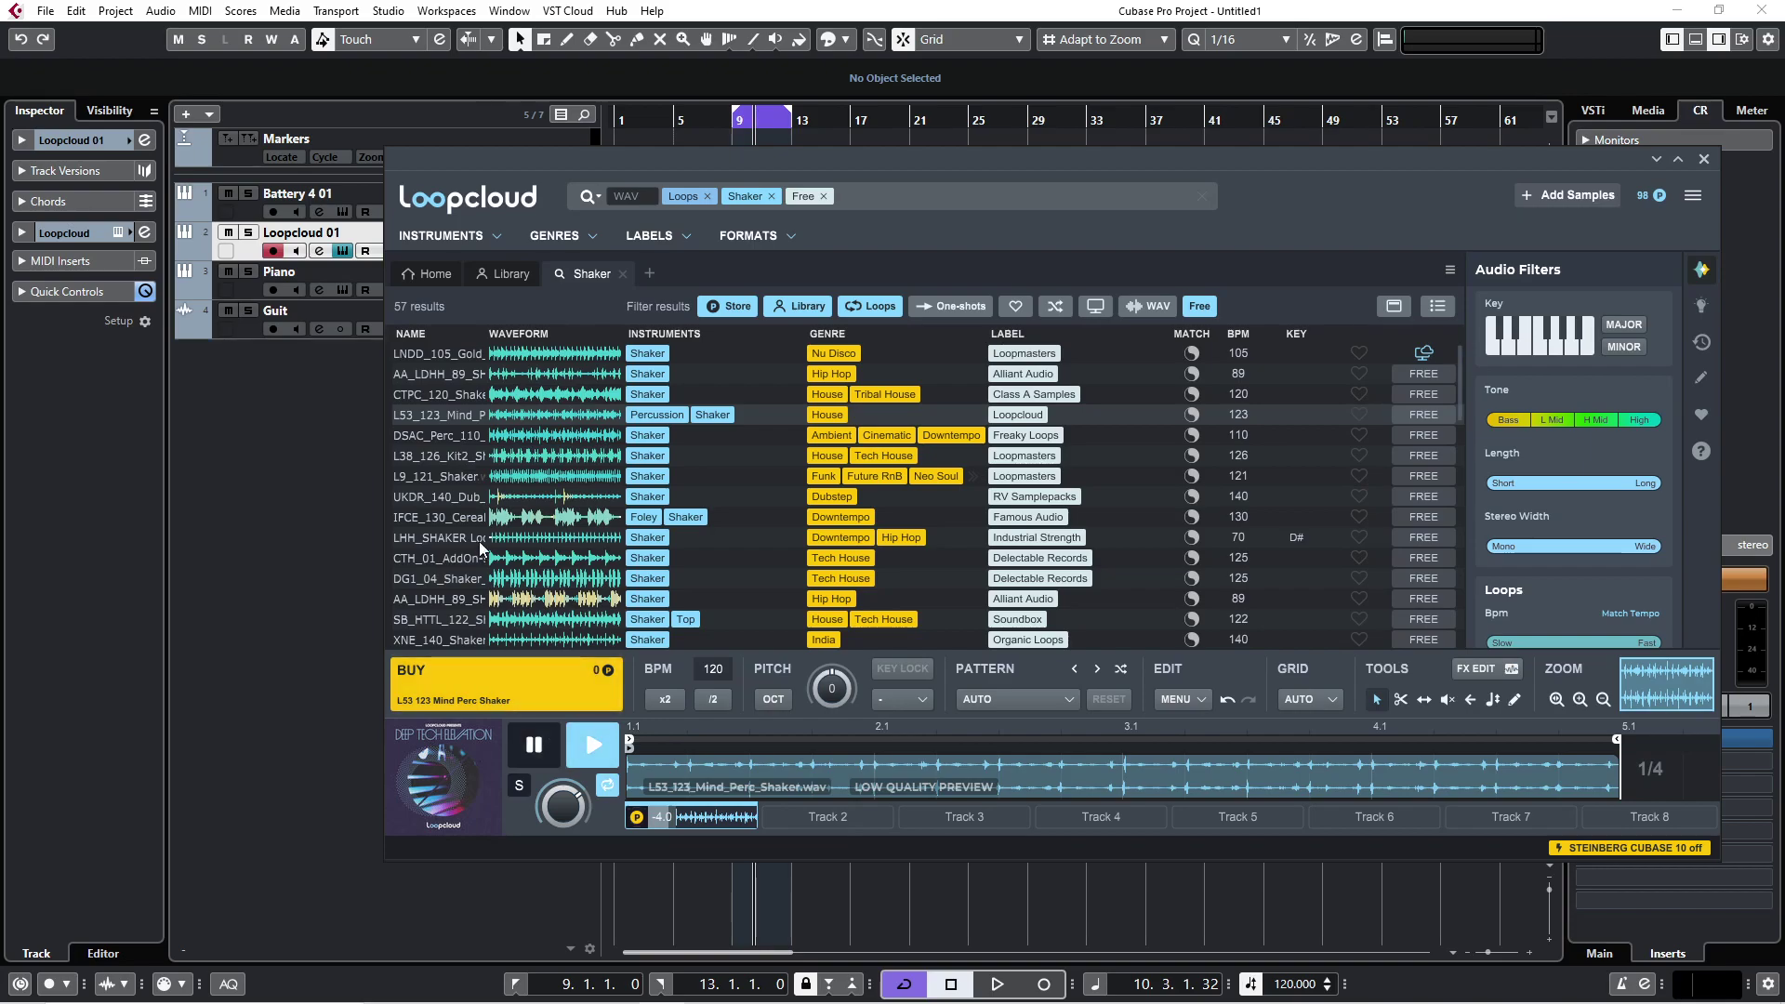
click(454, 459)
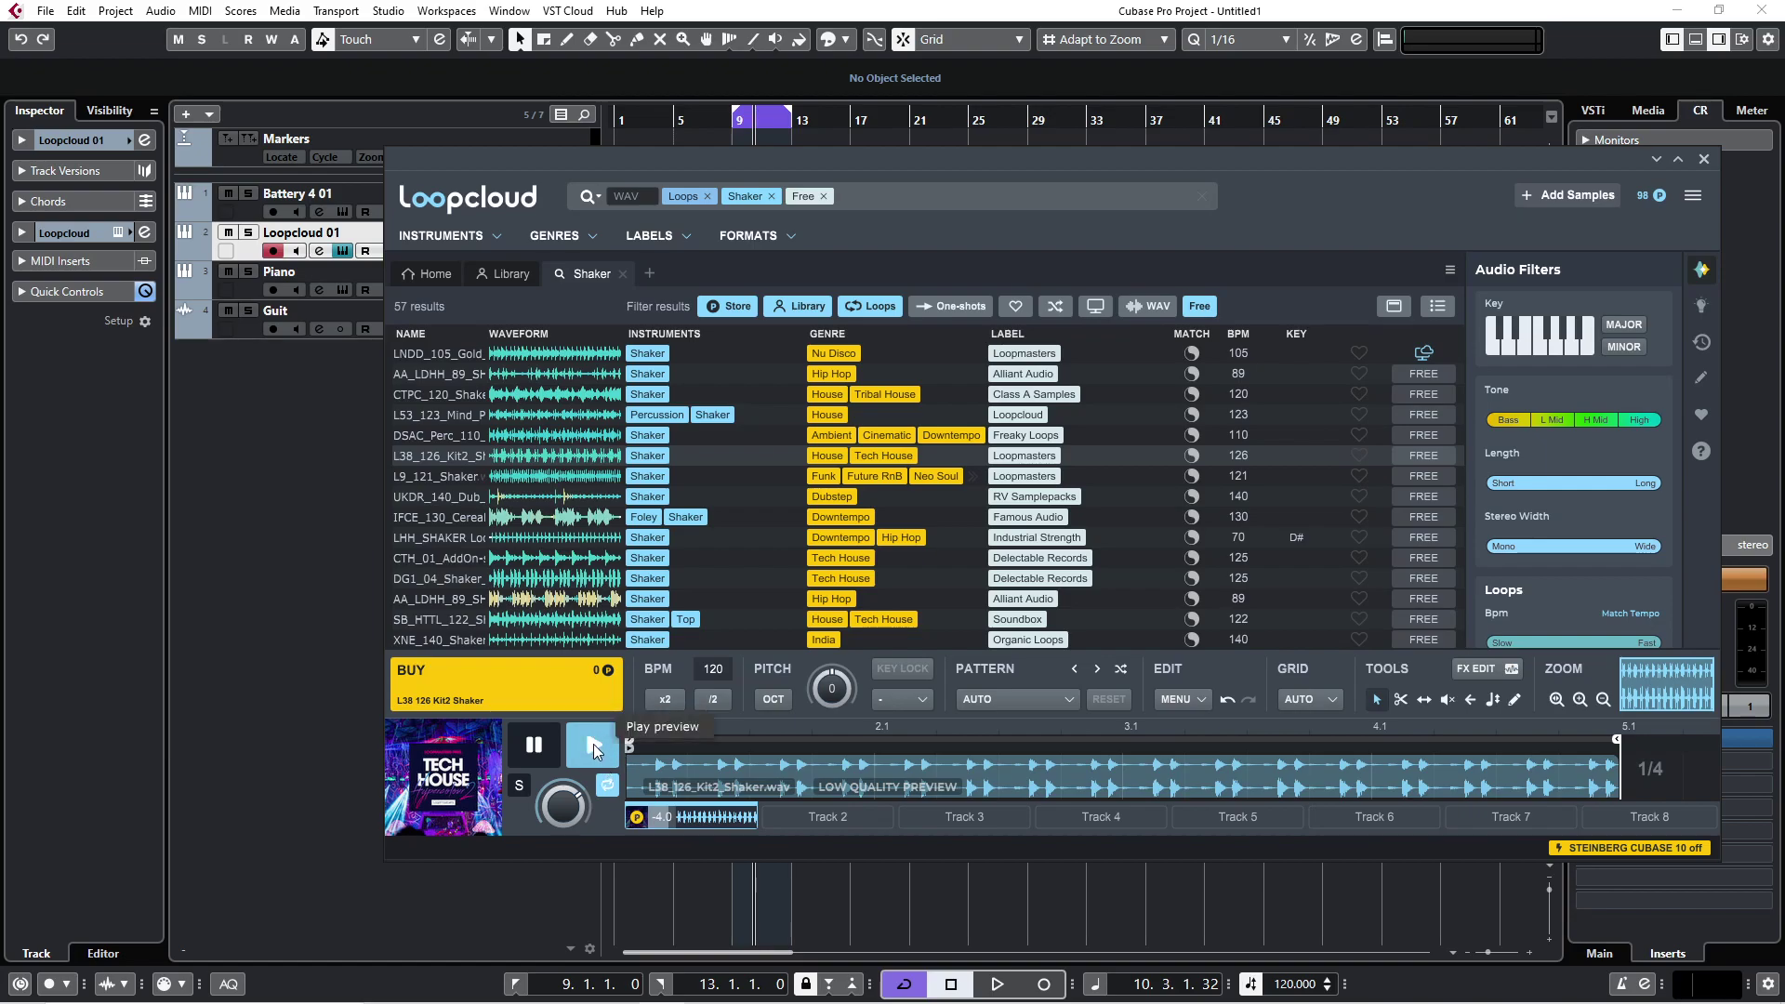
click(339, 380)
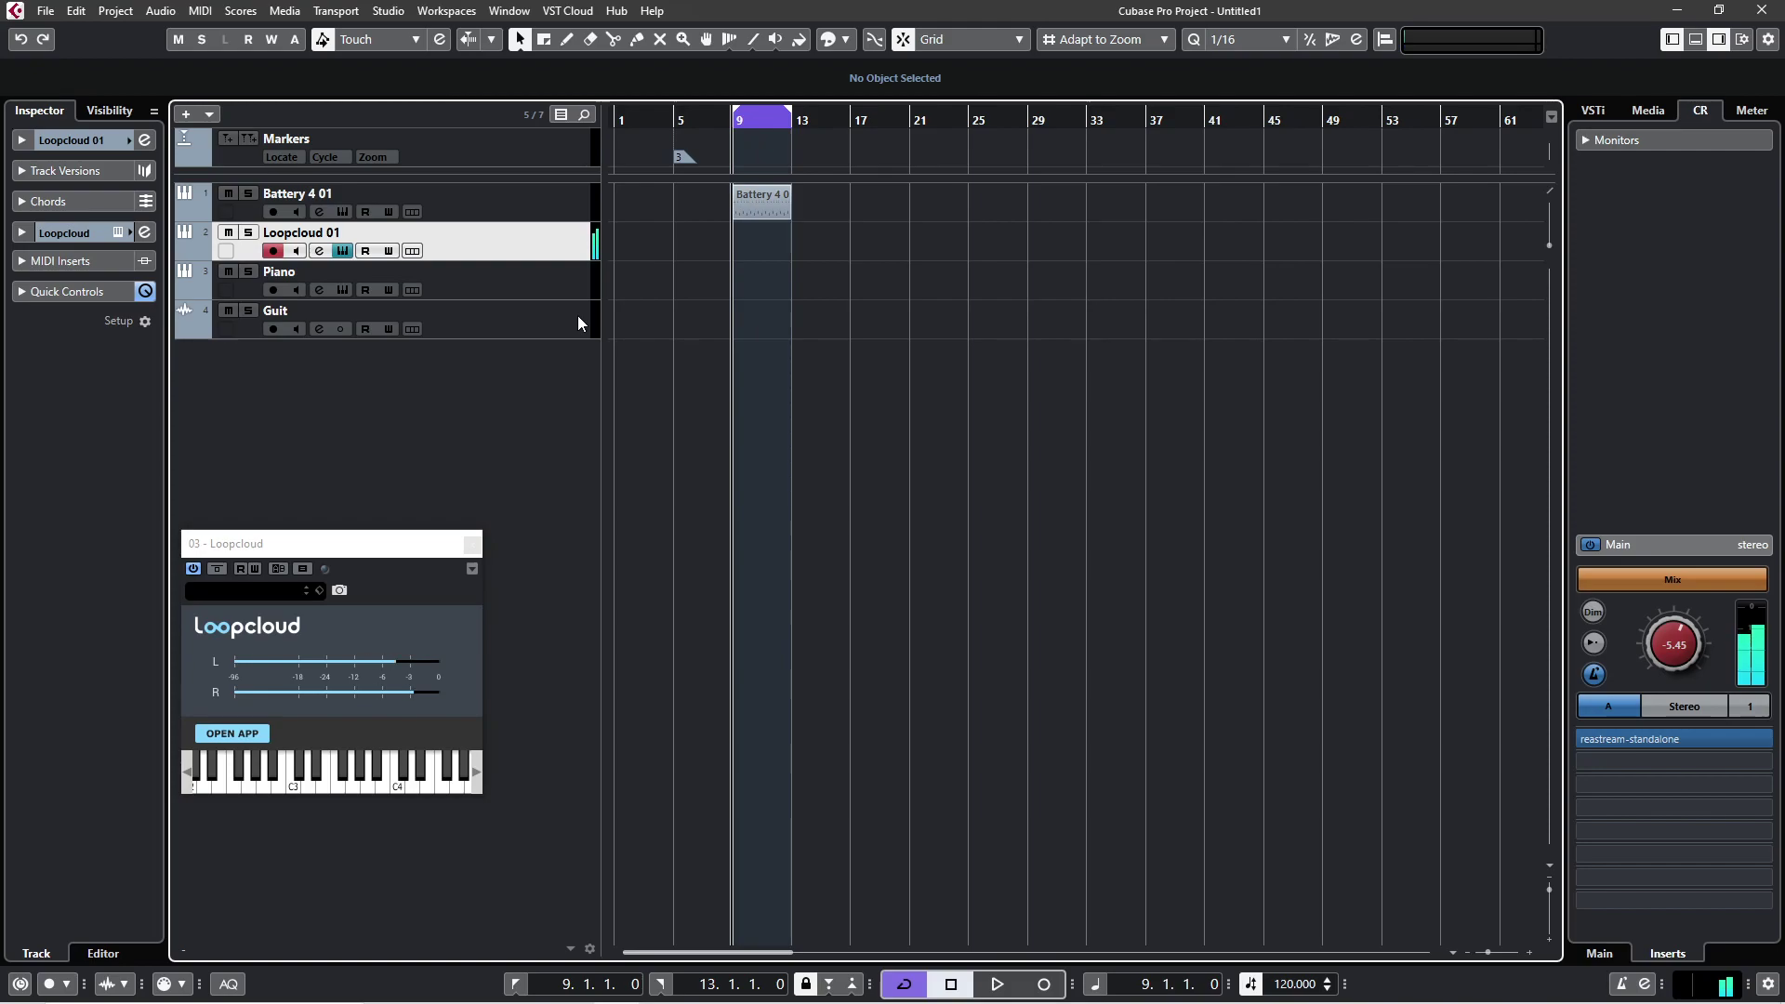
Restart Cubase playback from bar 9 in the bar 9–13 cycle
key(space)
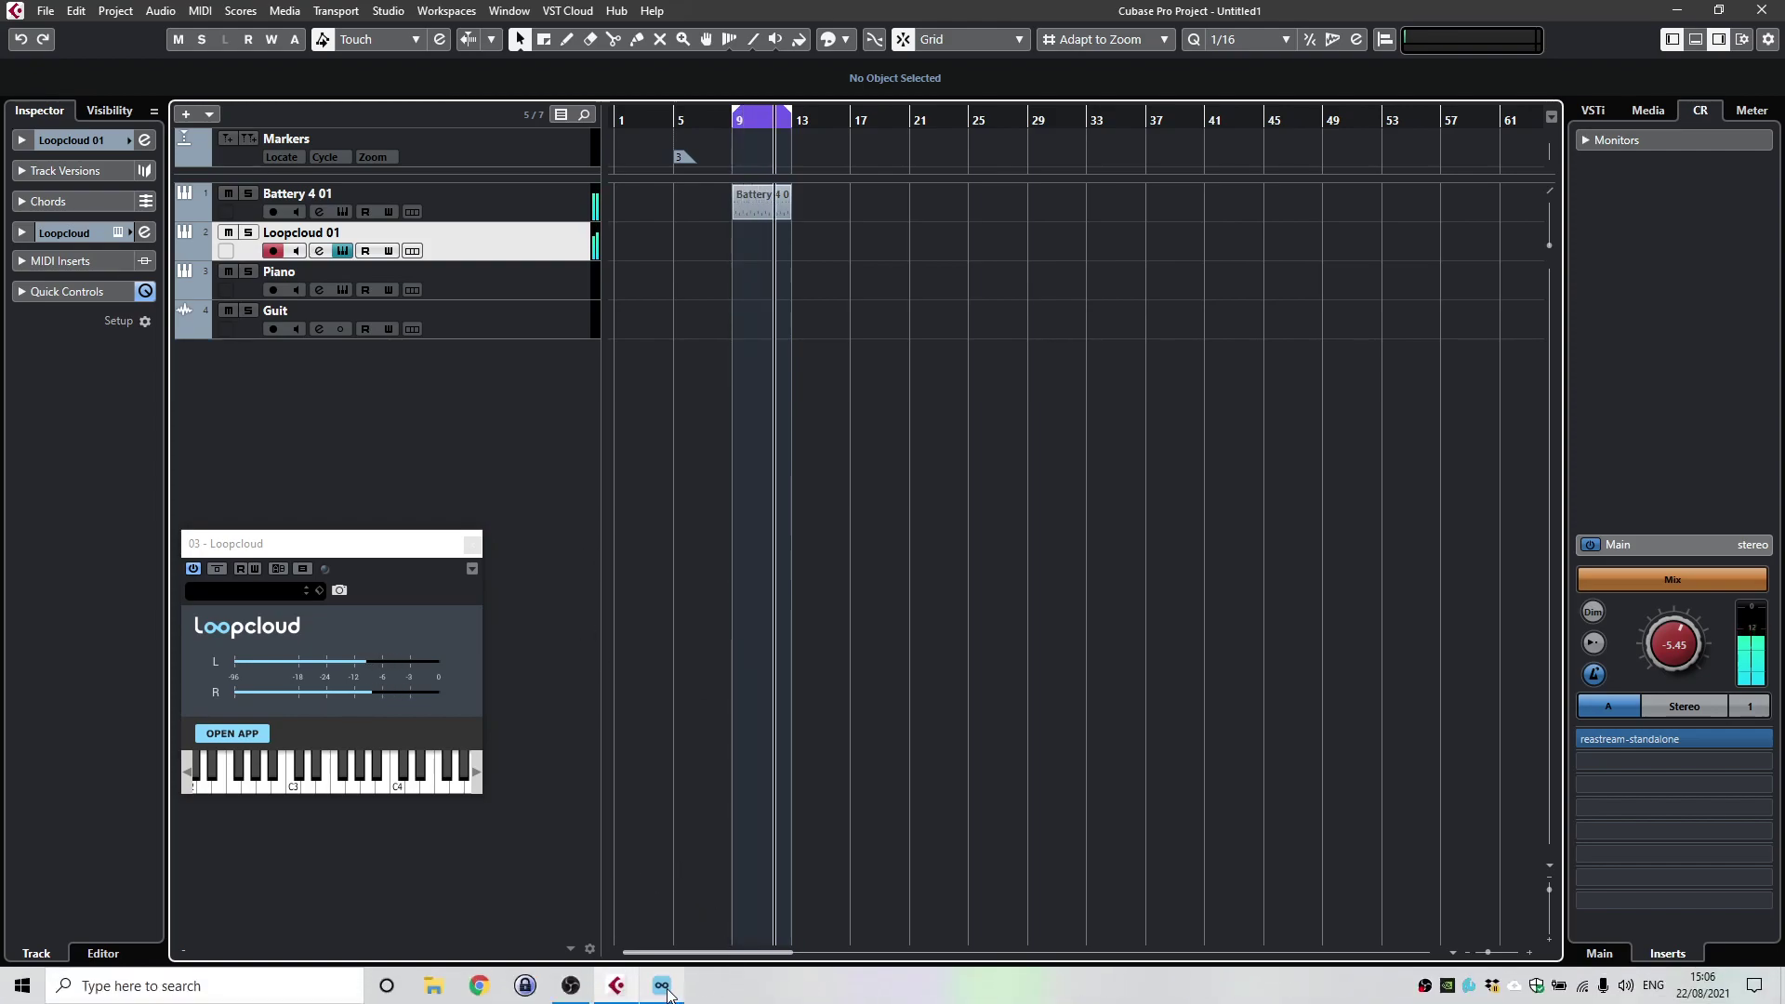
mouse_move(664, 987)
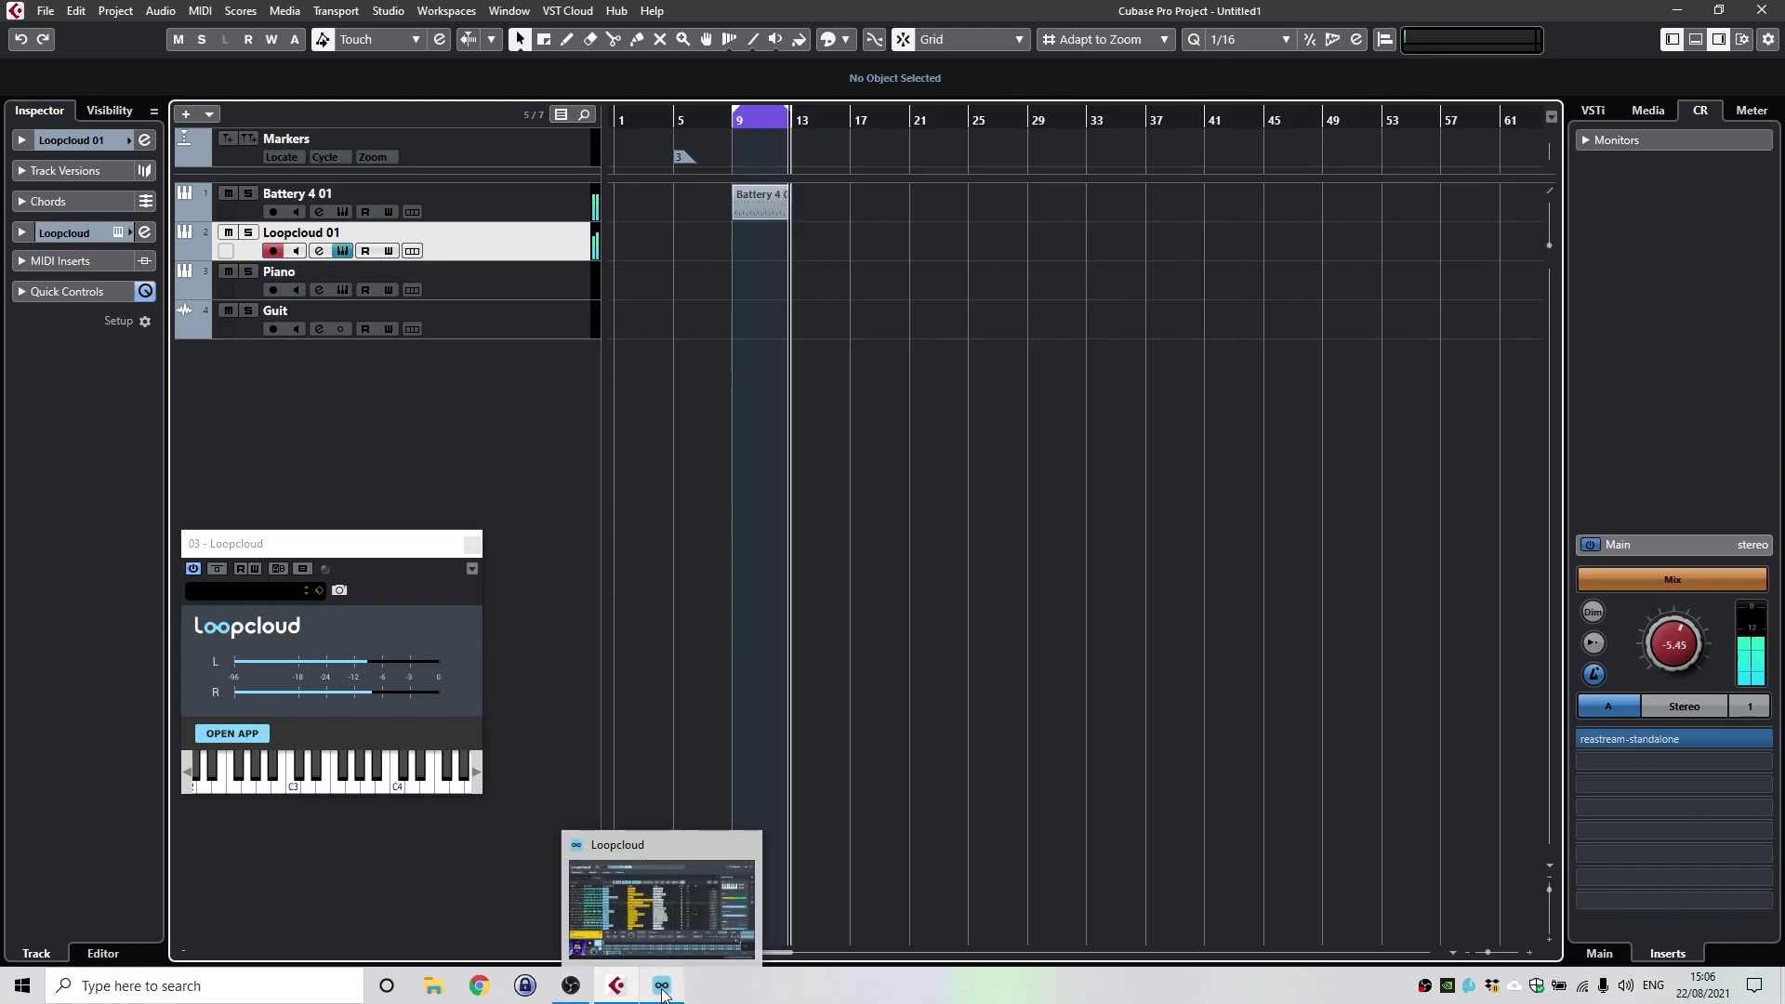
Start Cubase playback and audition the LHH SHAKER loop in Loopcloud
click(664, 987)
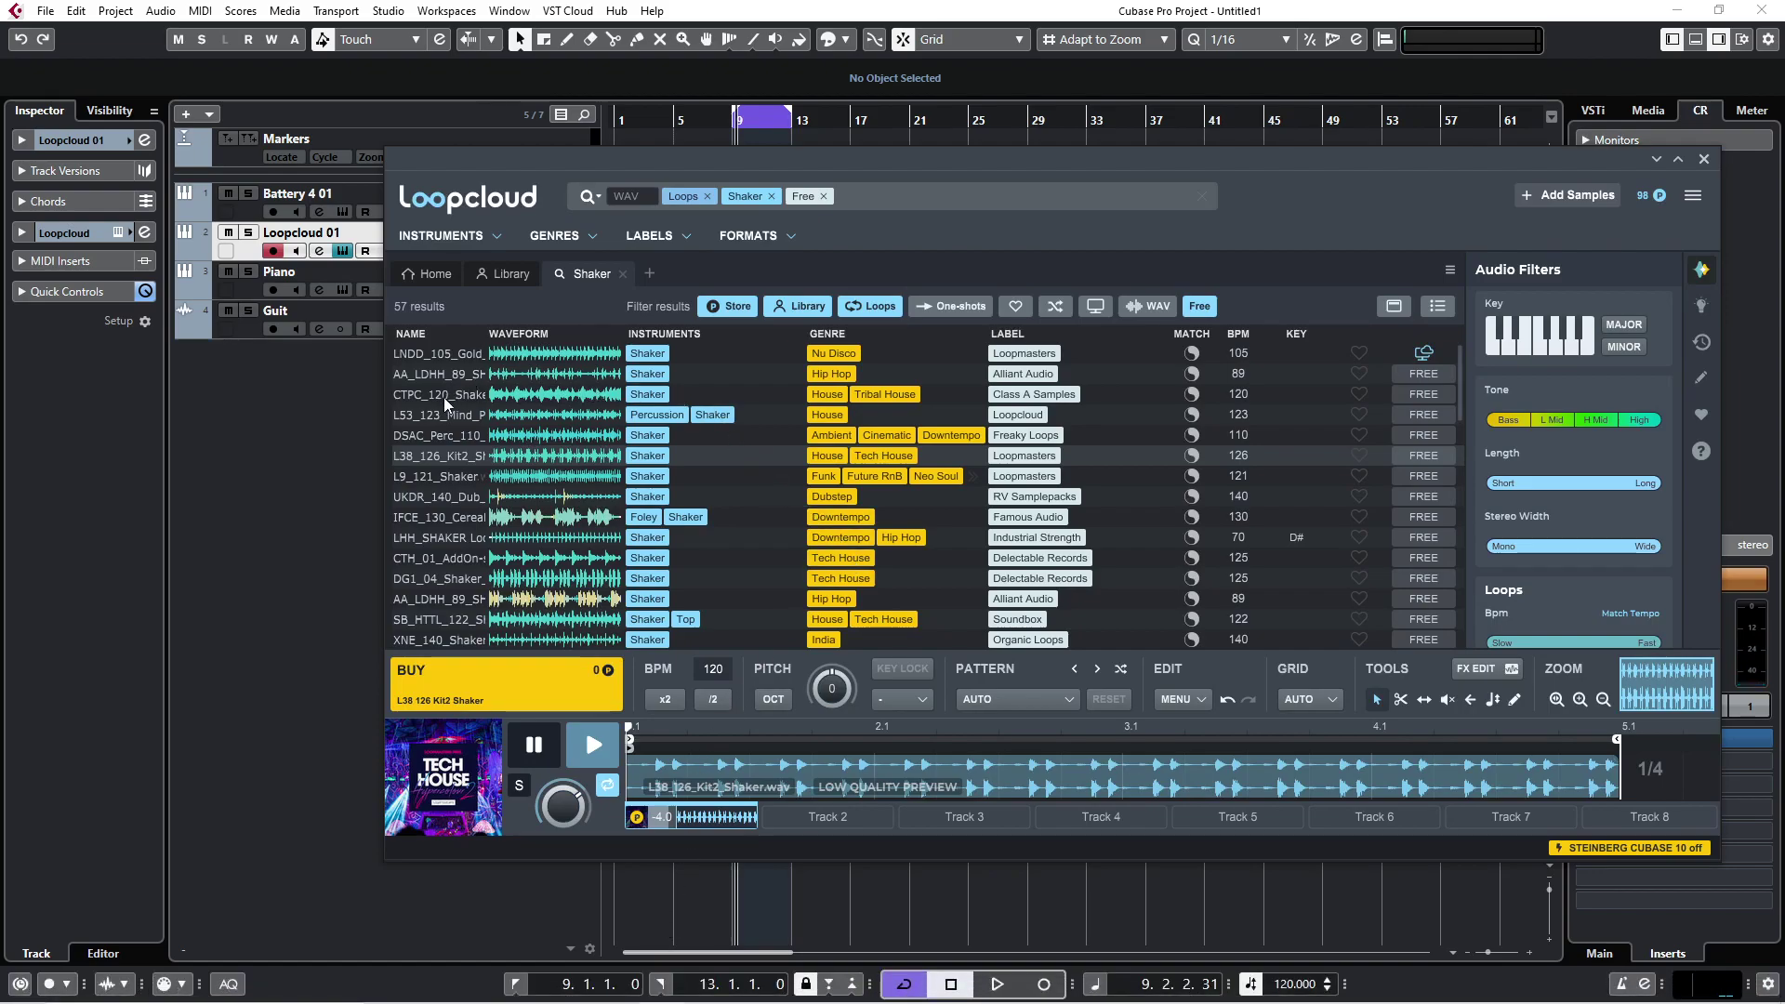
click(316, 449)
key(space)
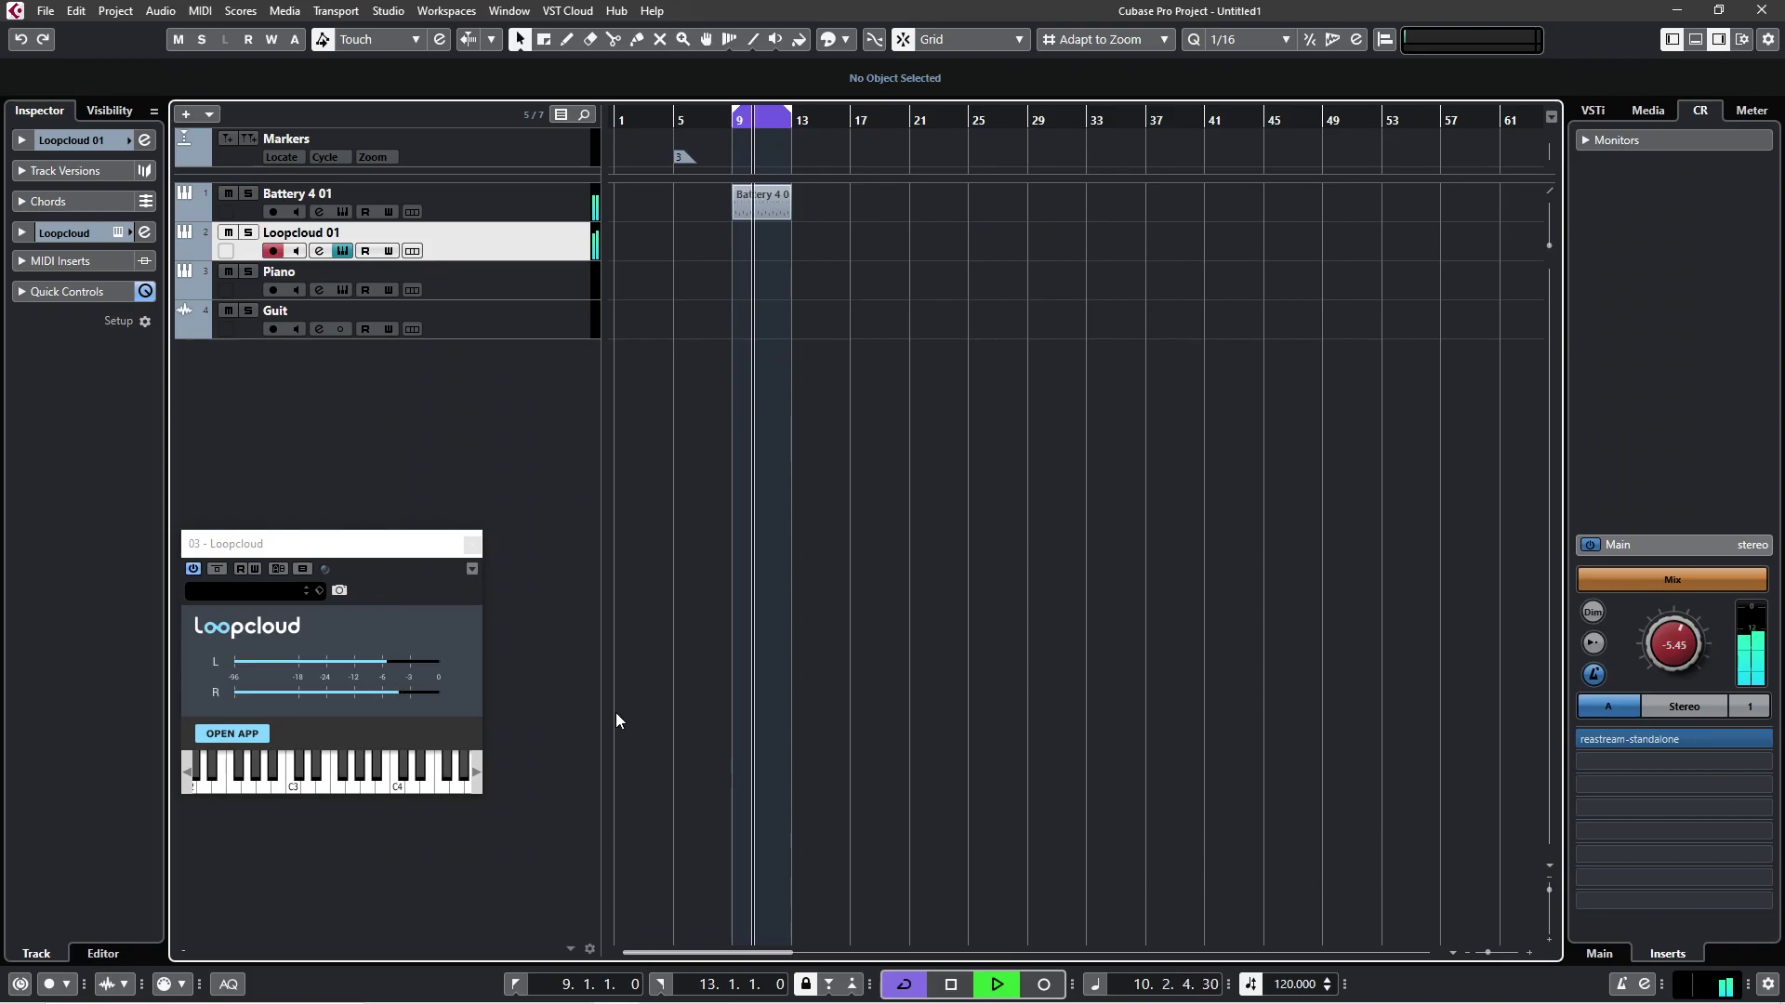
mouse_move(716, 1000)
click(663, 986)
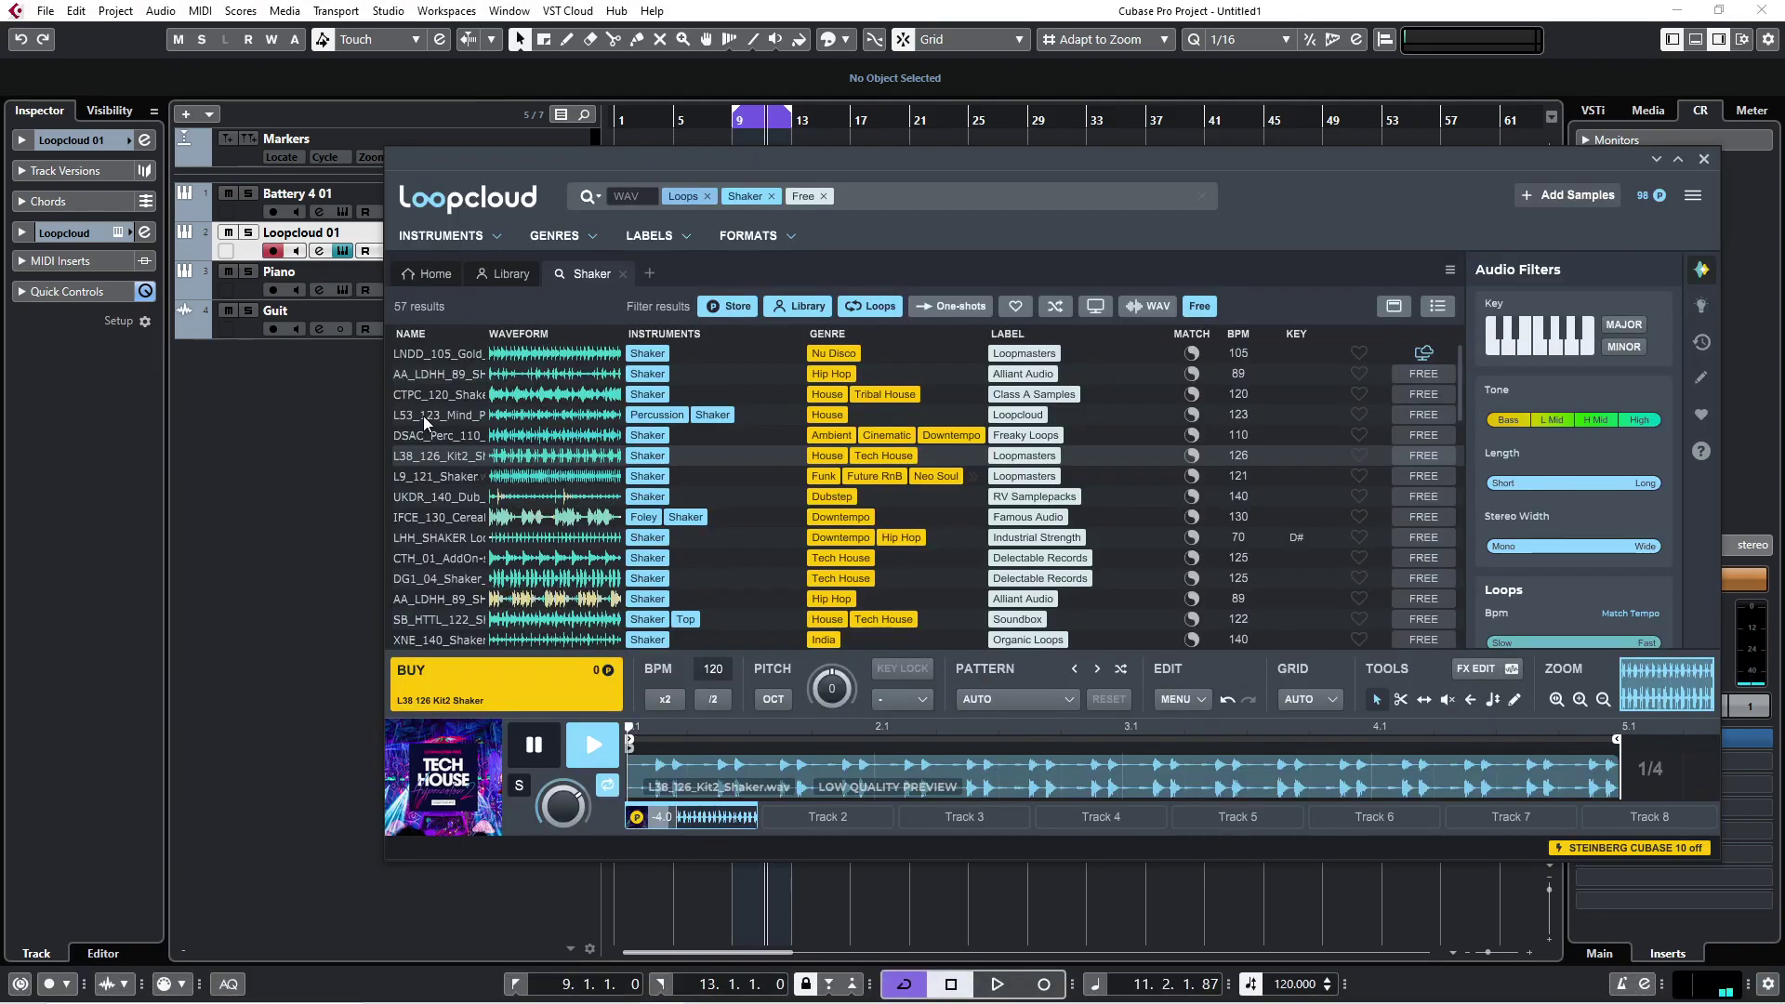
click(434, 539)
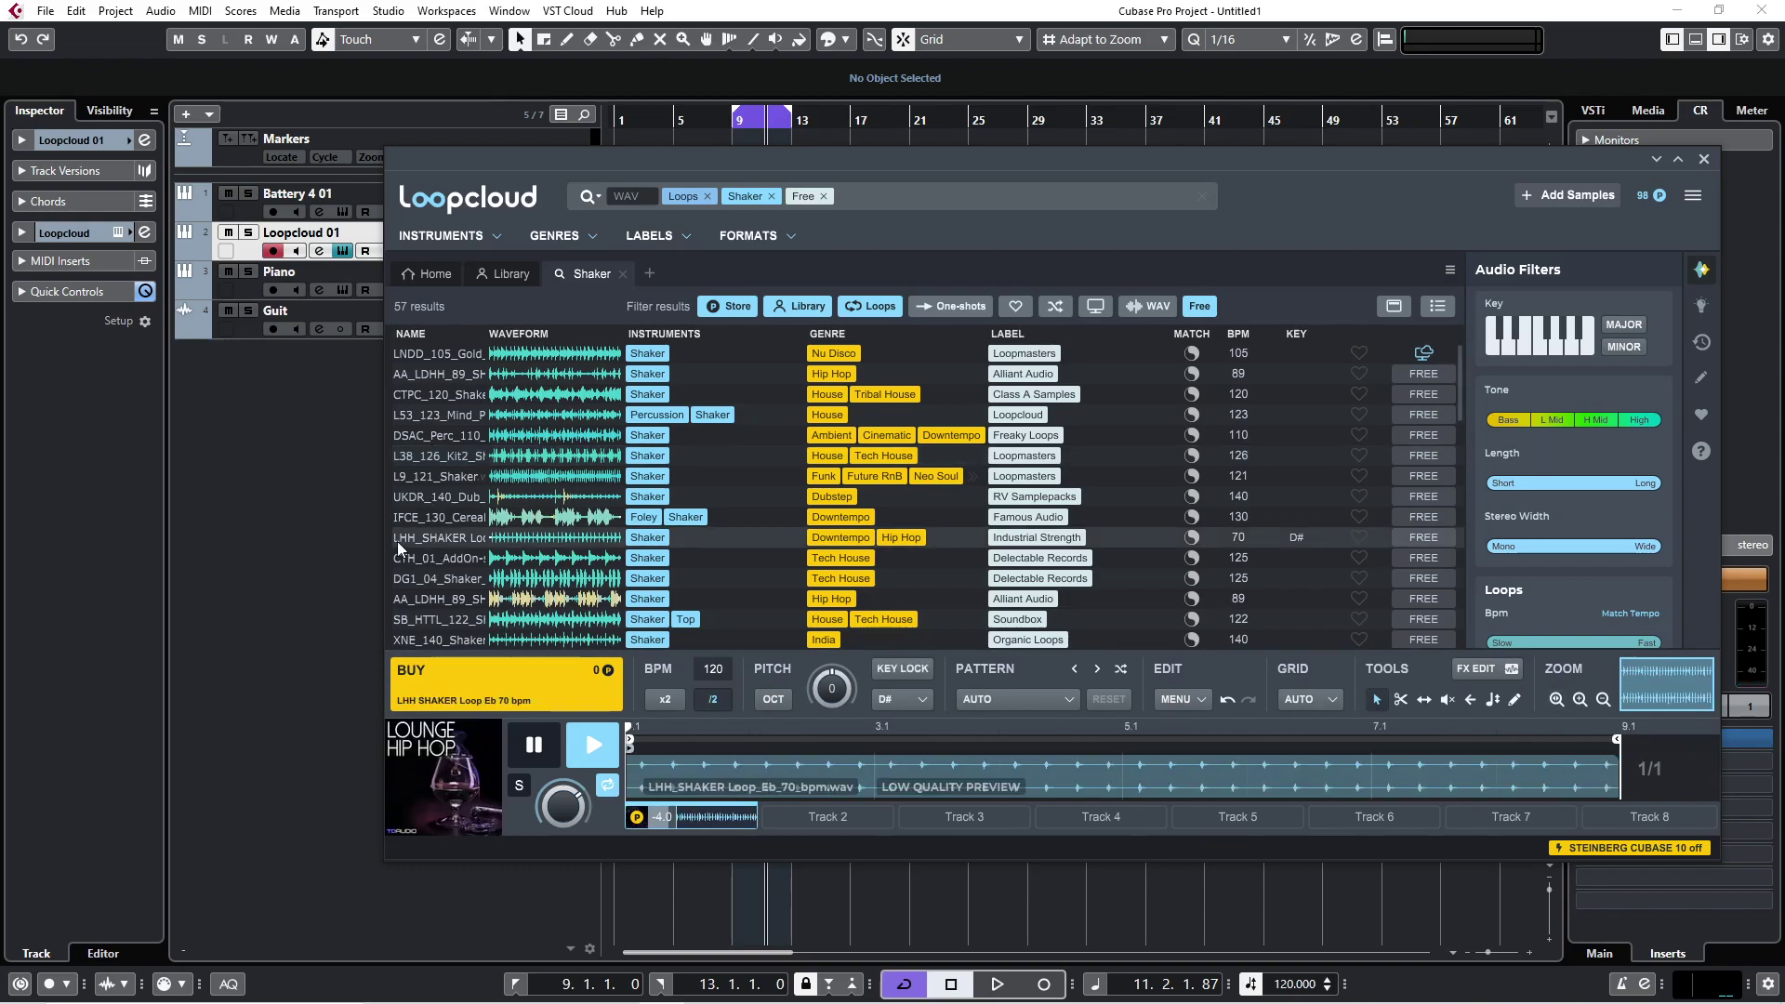
click(335, 530)
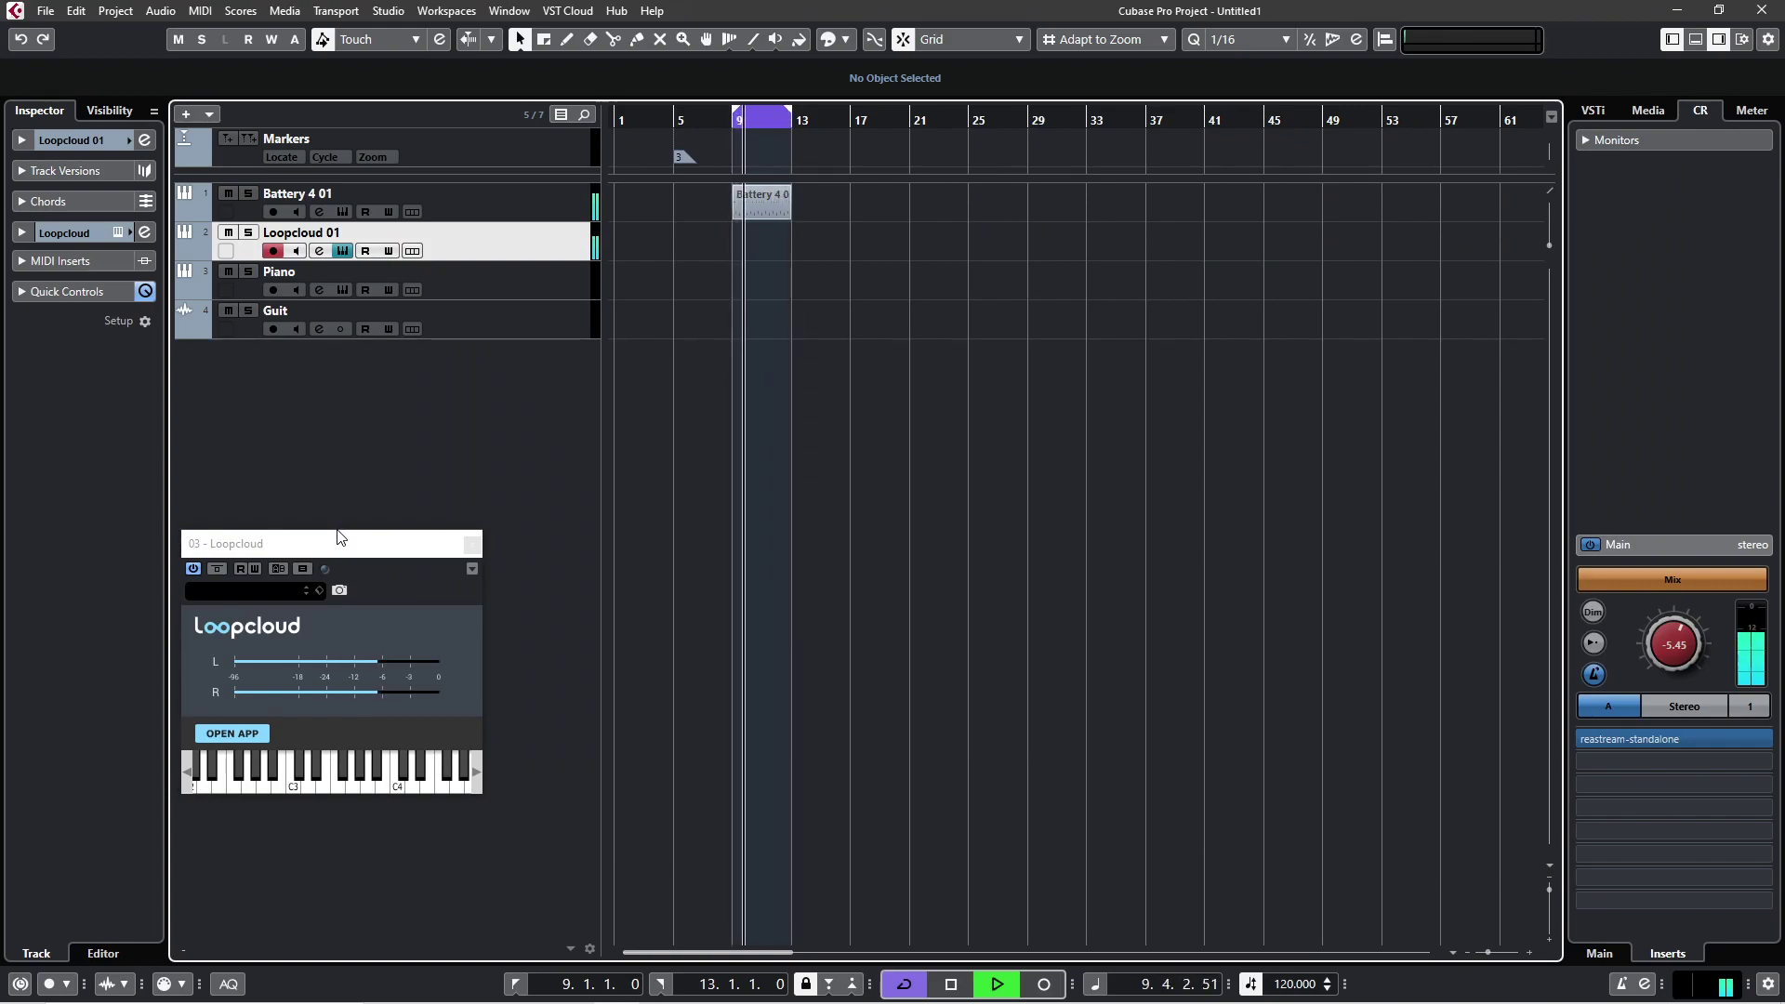
Audition the CTPC 120 and SB HTTL 122 SHAKER 53 loops, then return to Cubase
mouse_move(777, 1002)
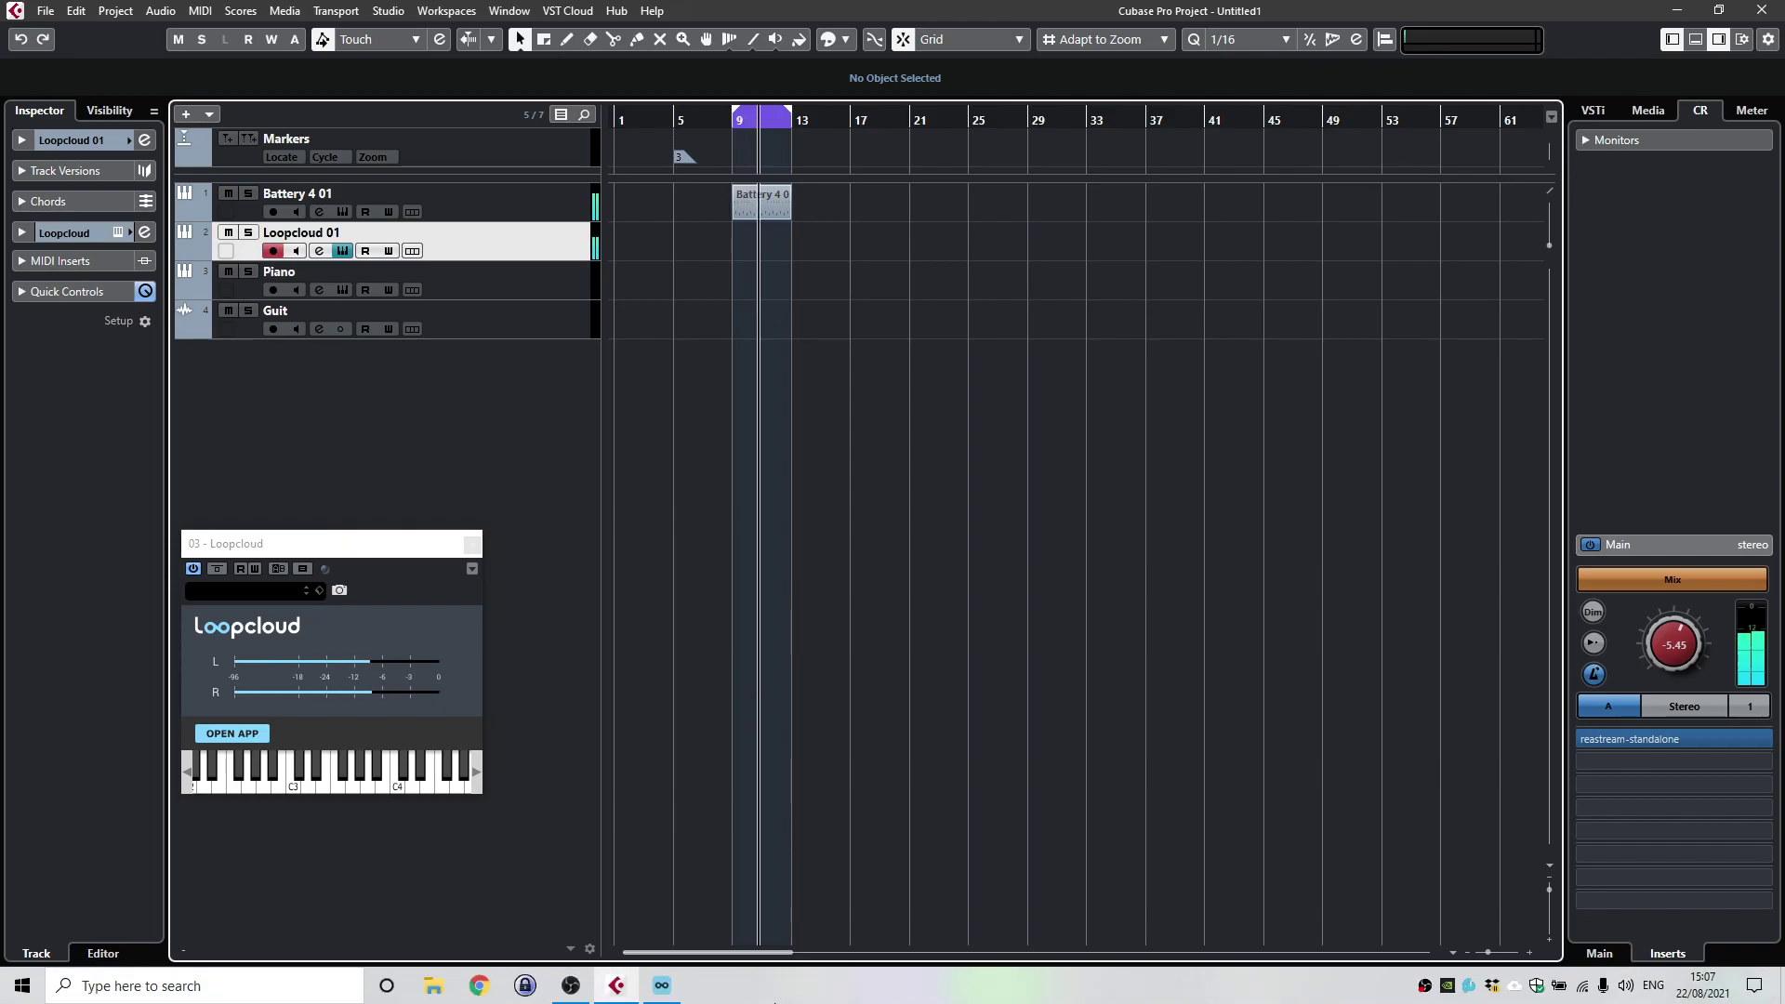
click(661, 985)
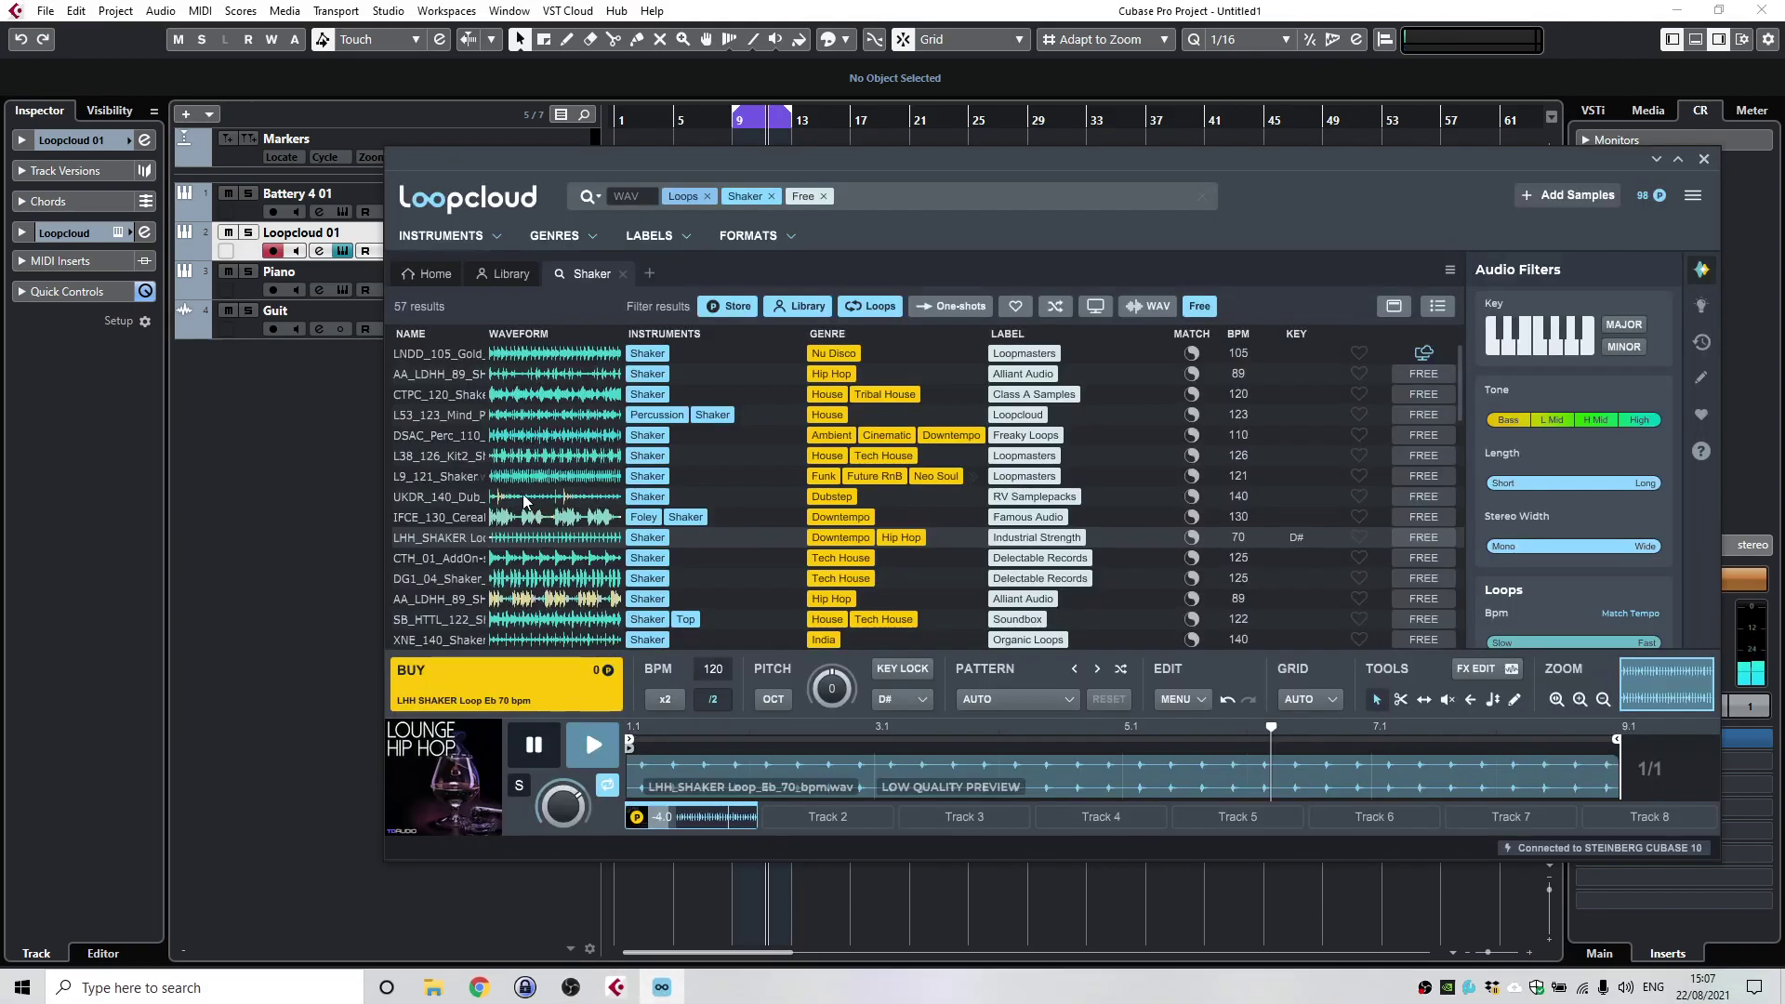
click(440, 394)
click(455, 621)
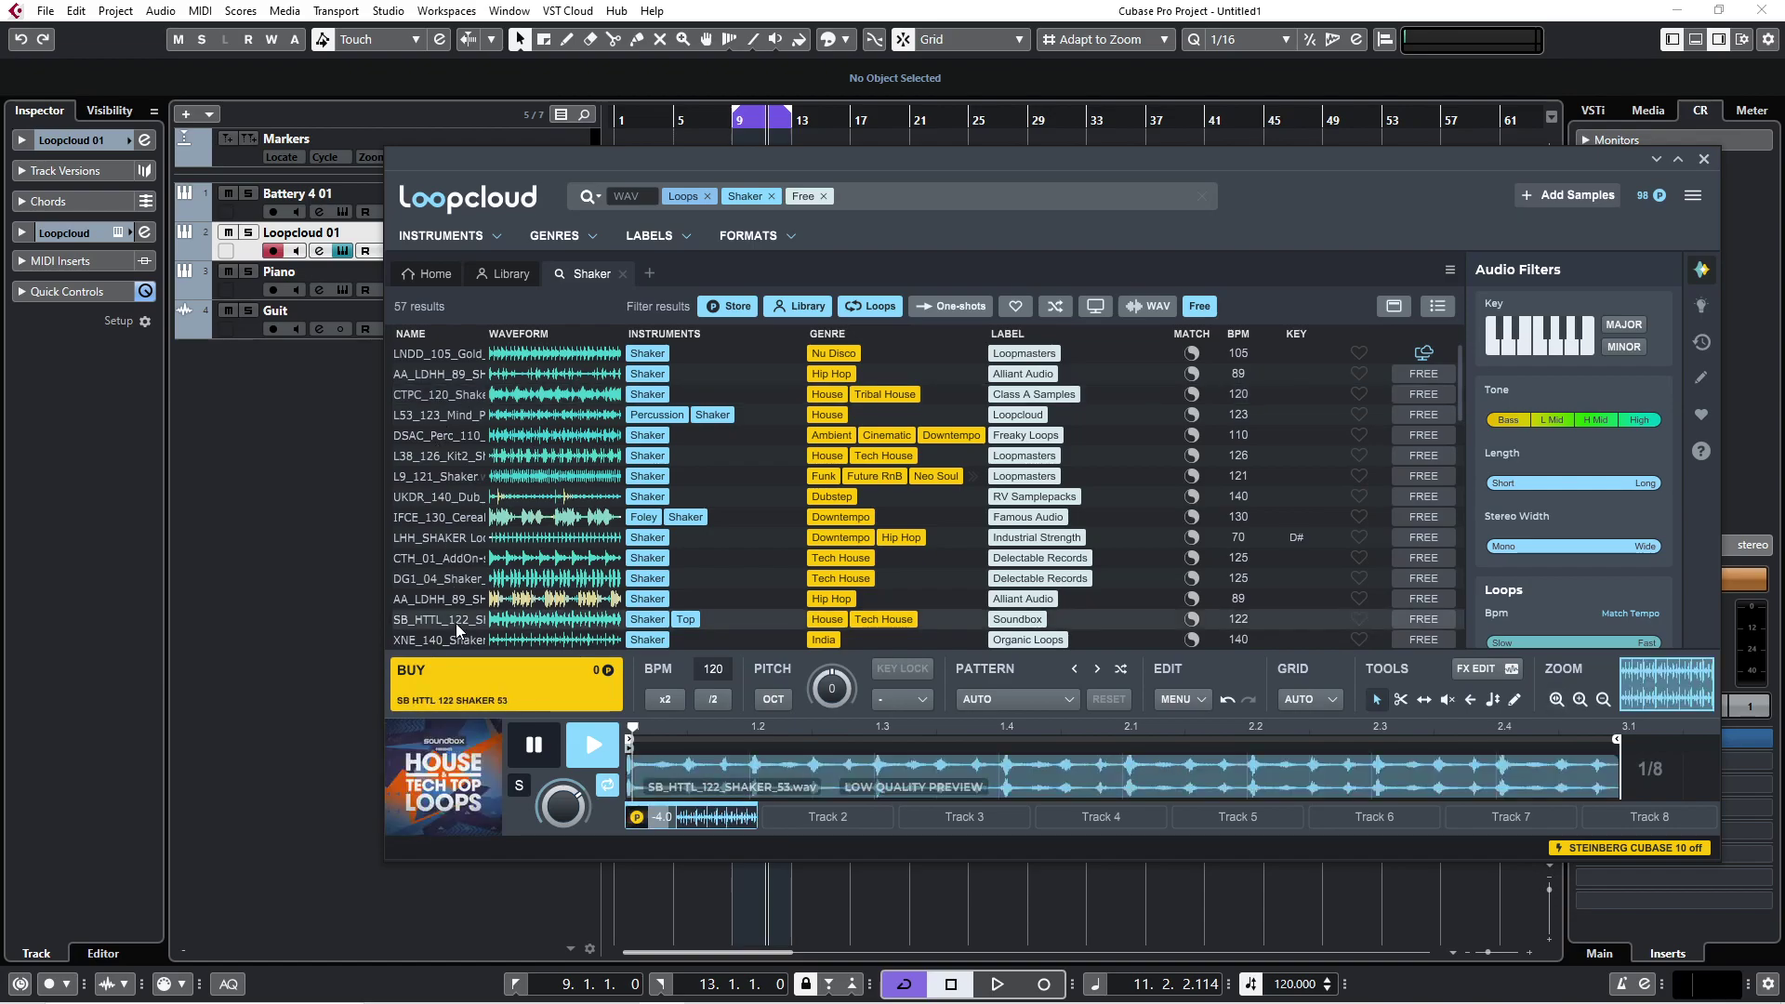
click(333, 543)
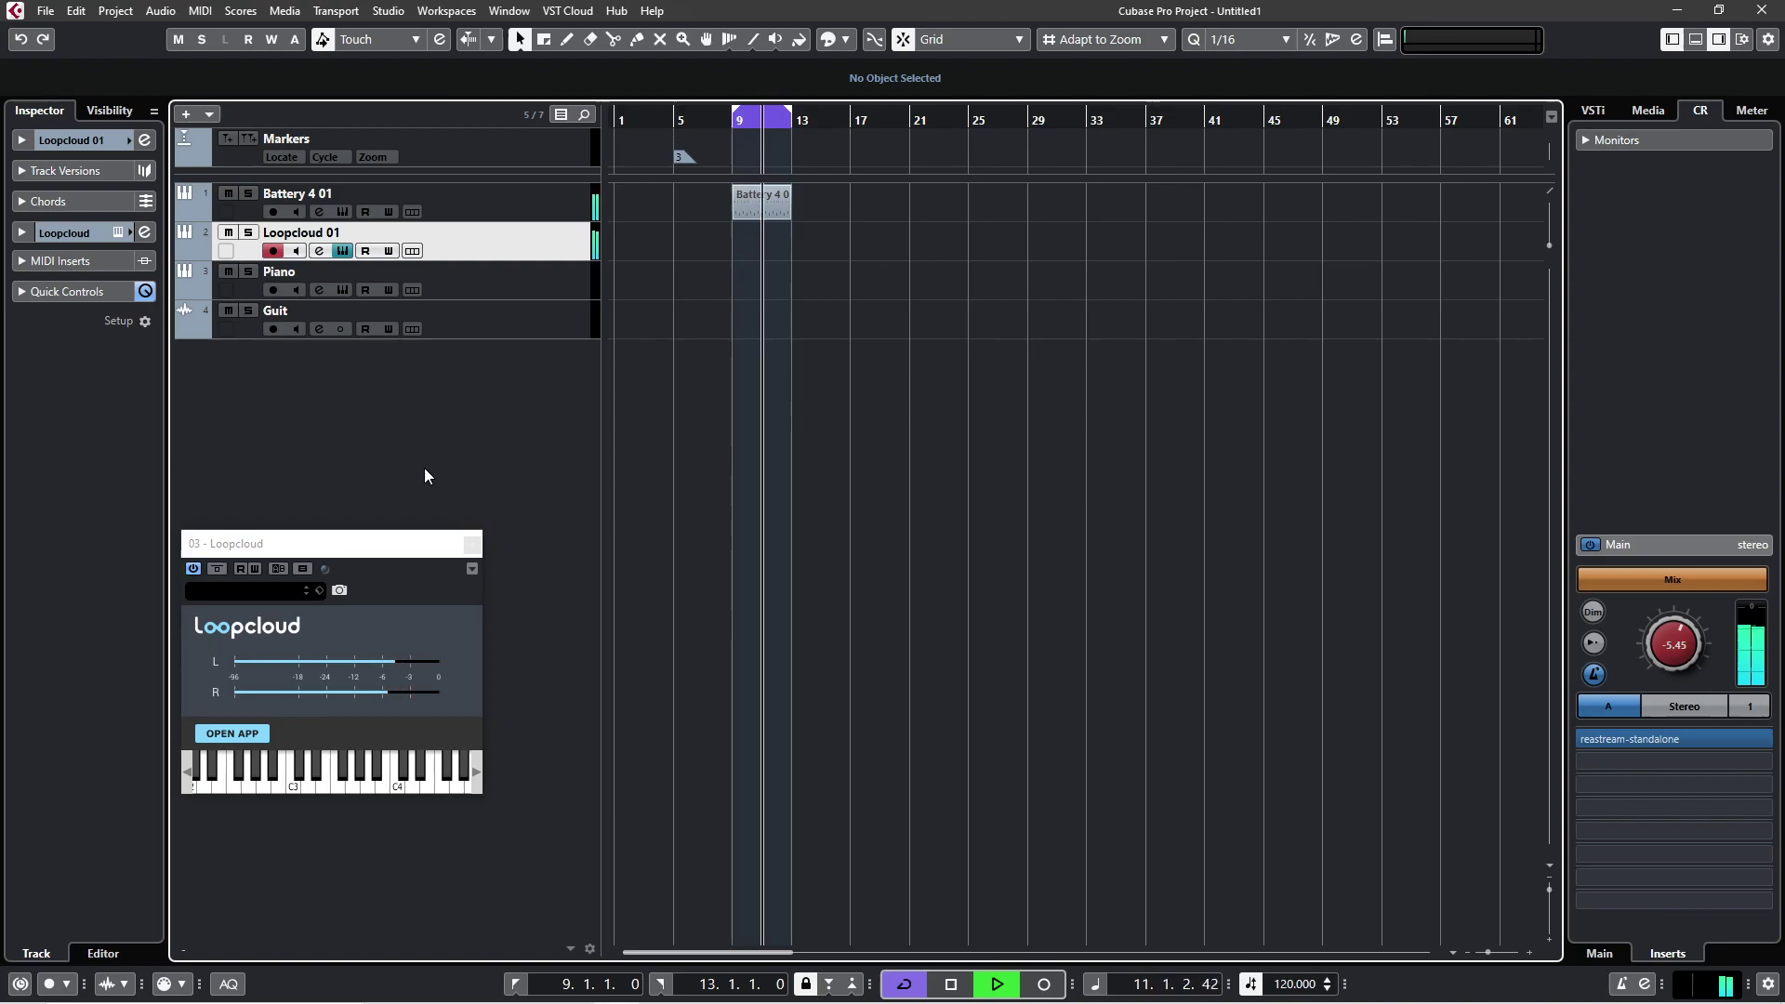
Stop playback and untick 'Release Driver when Application is in Background' in Studio Setup
key(space)
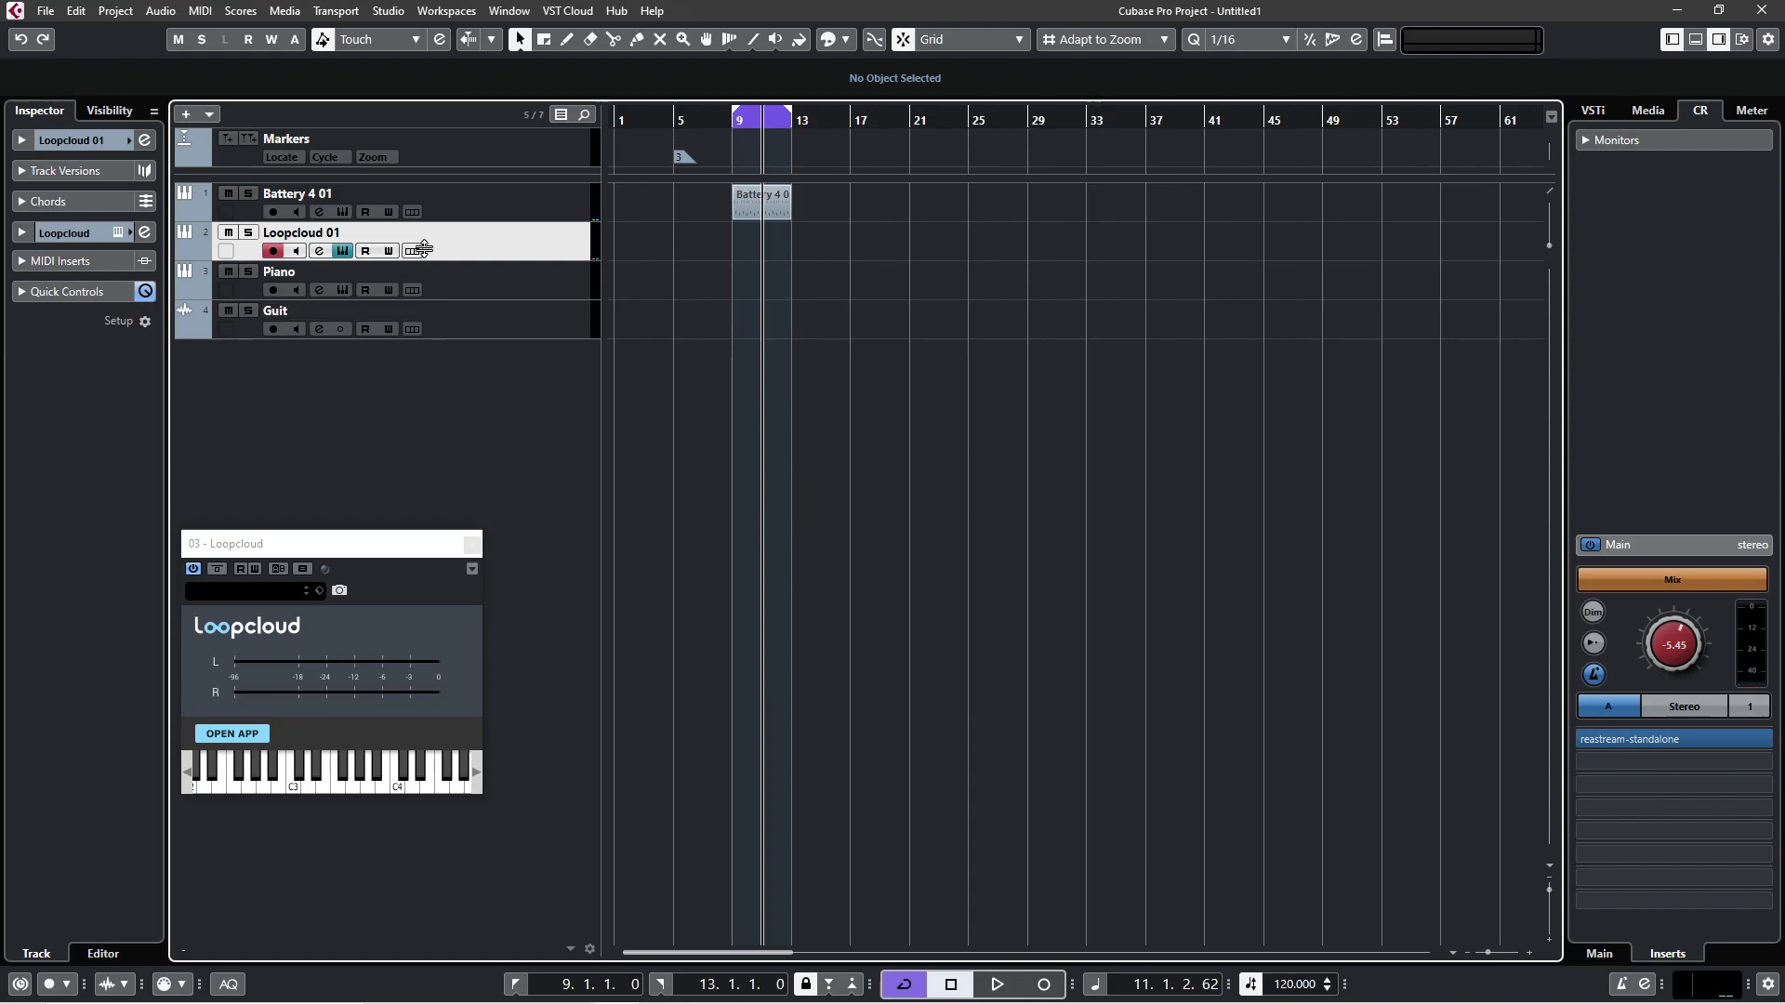
click(390, 11)
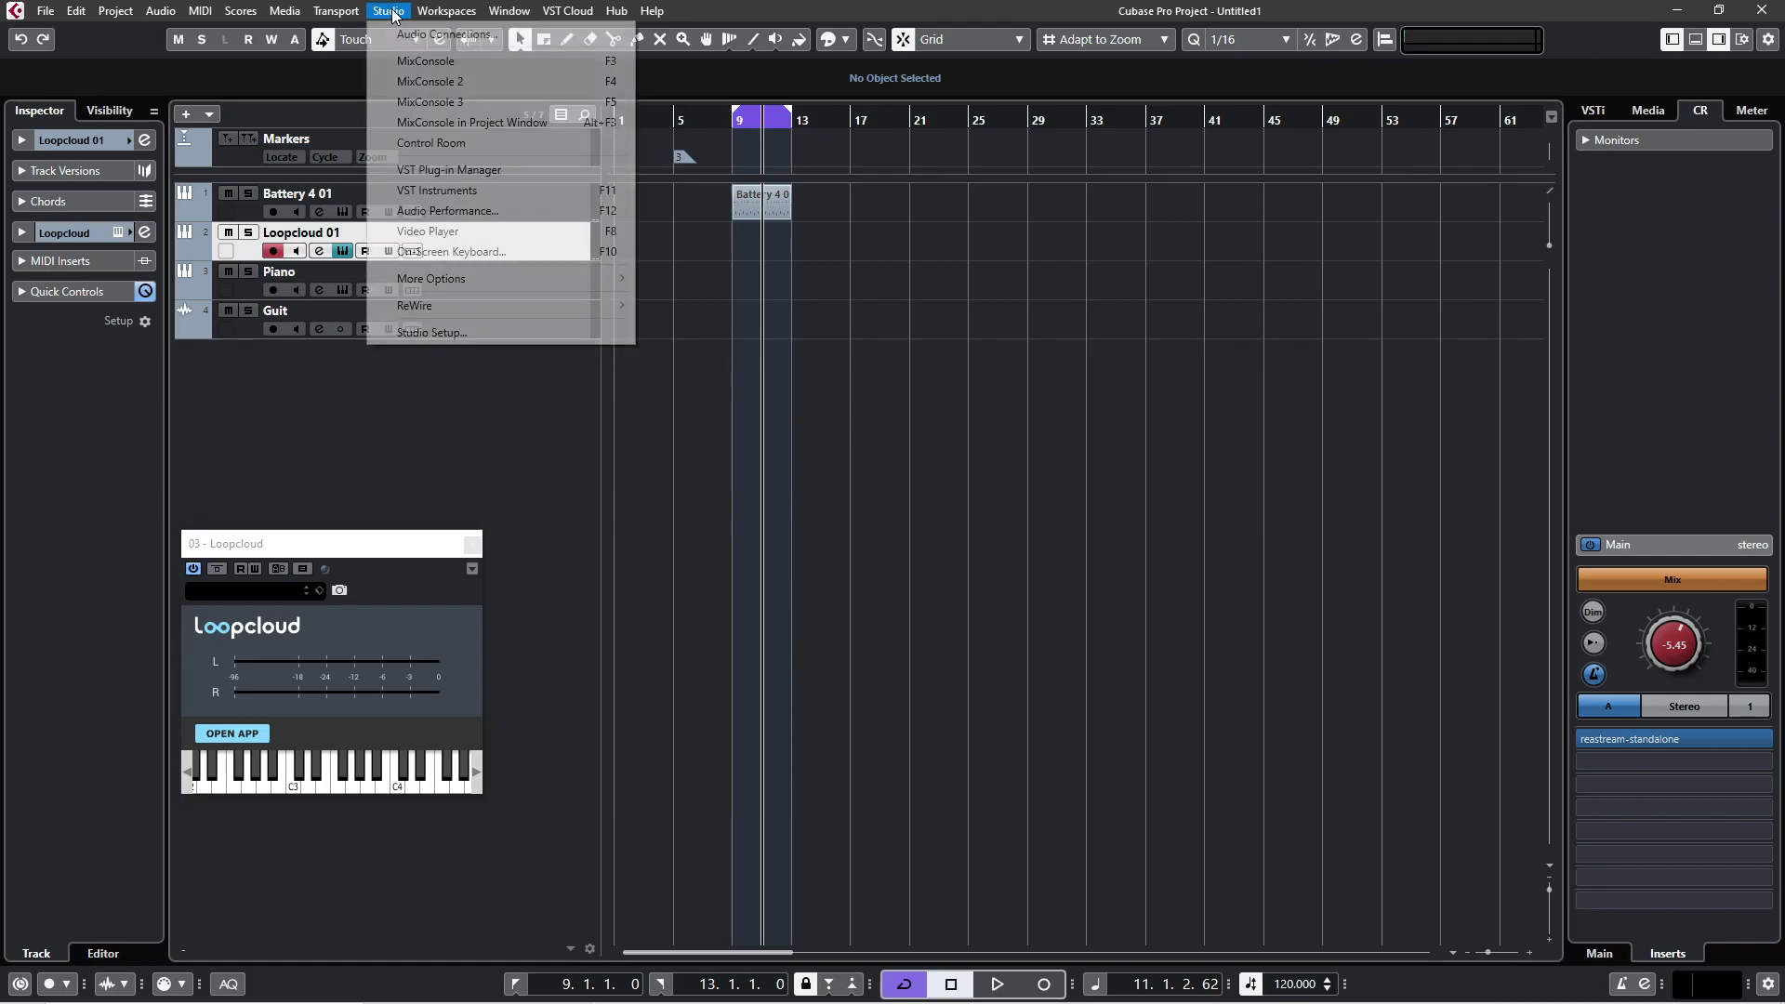
click(462, 331)
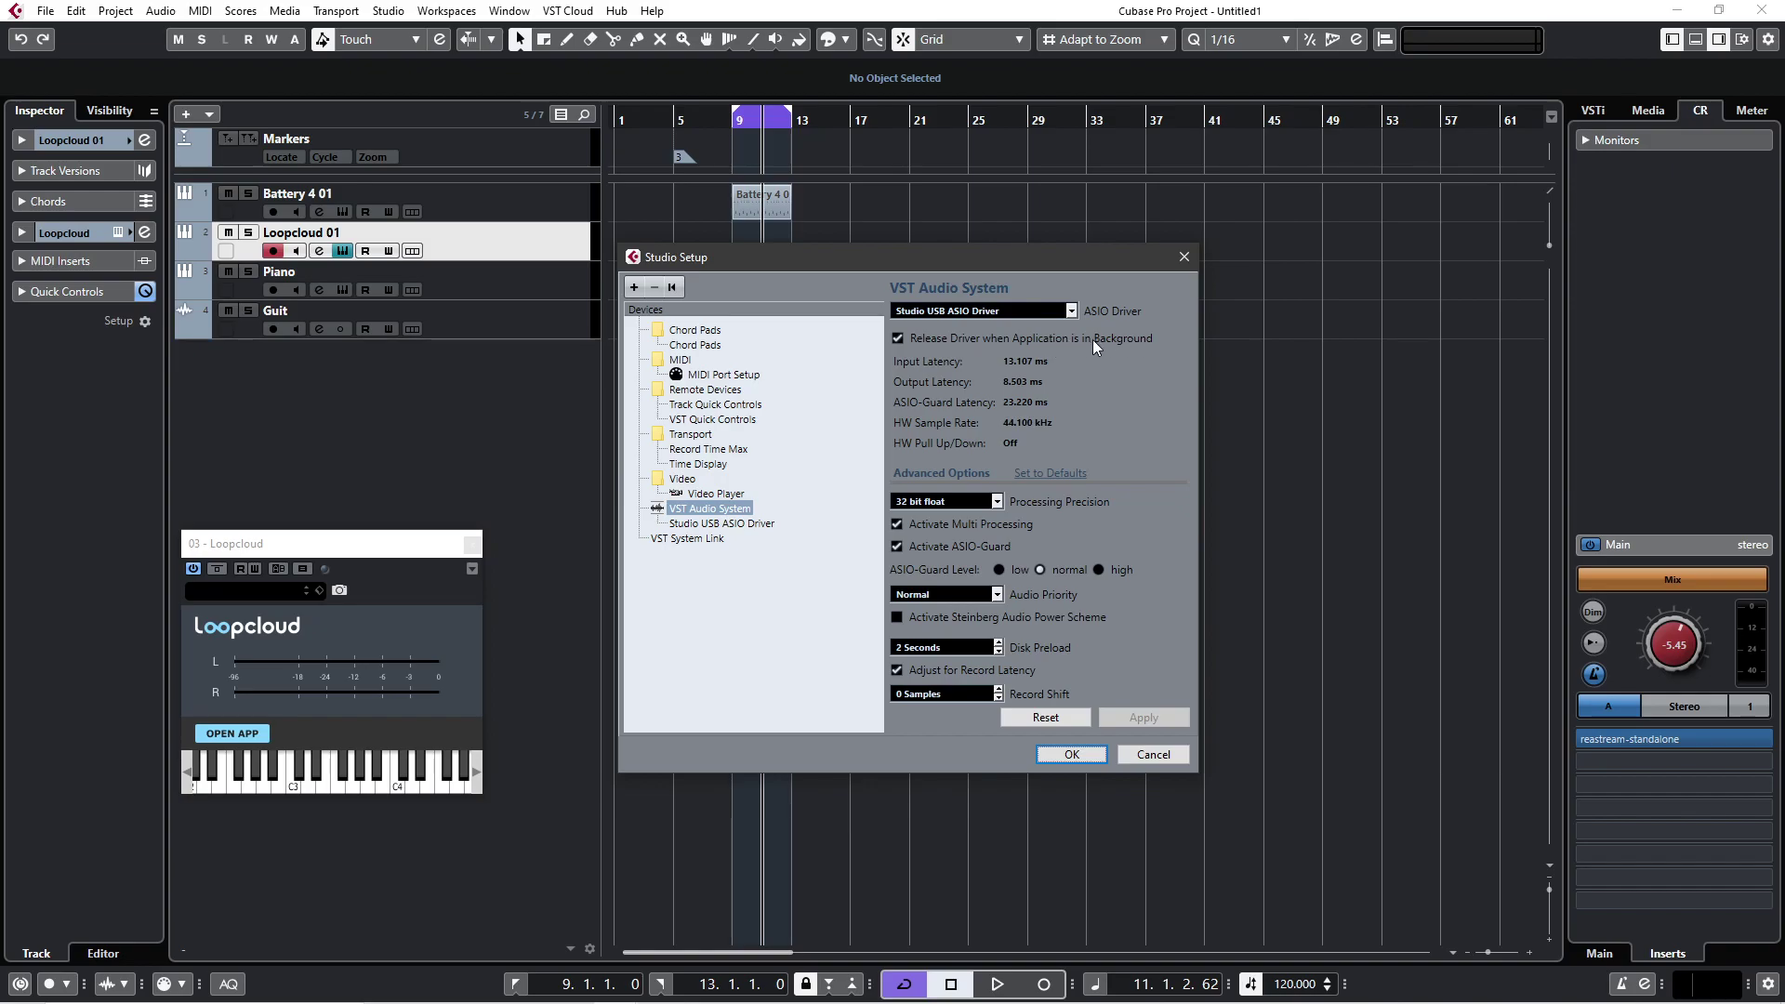
click(899, 338)
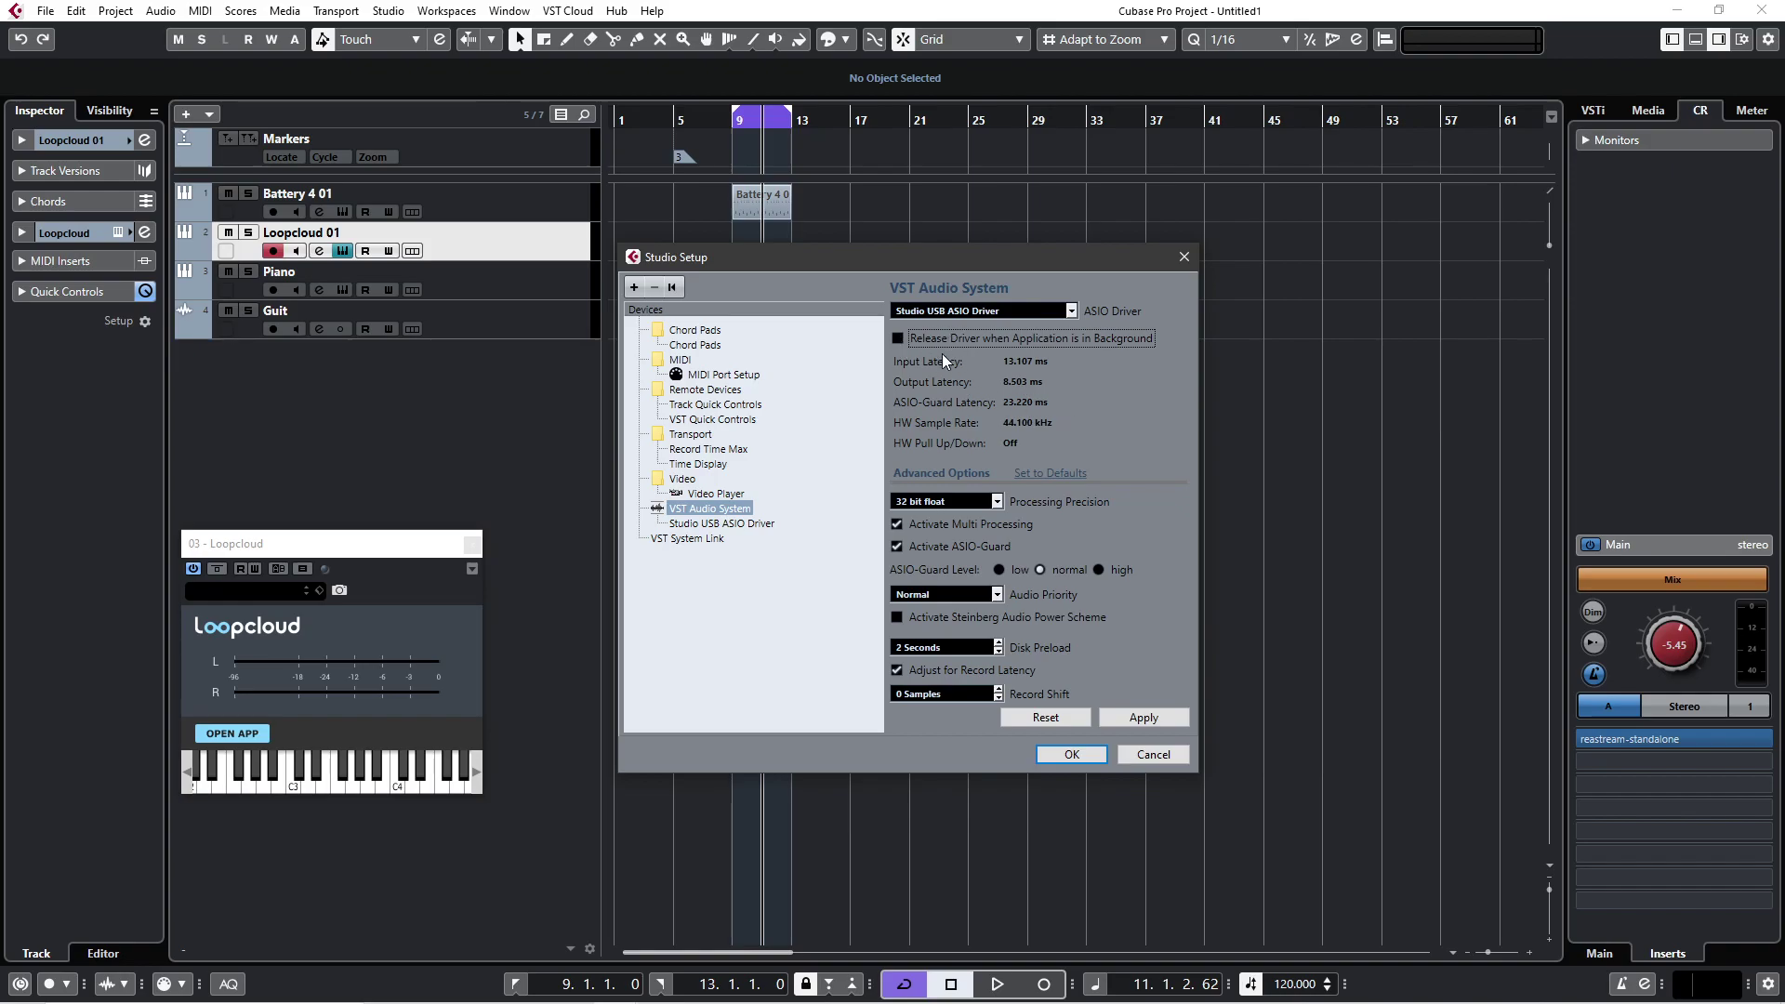
click(1093, 755)
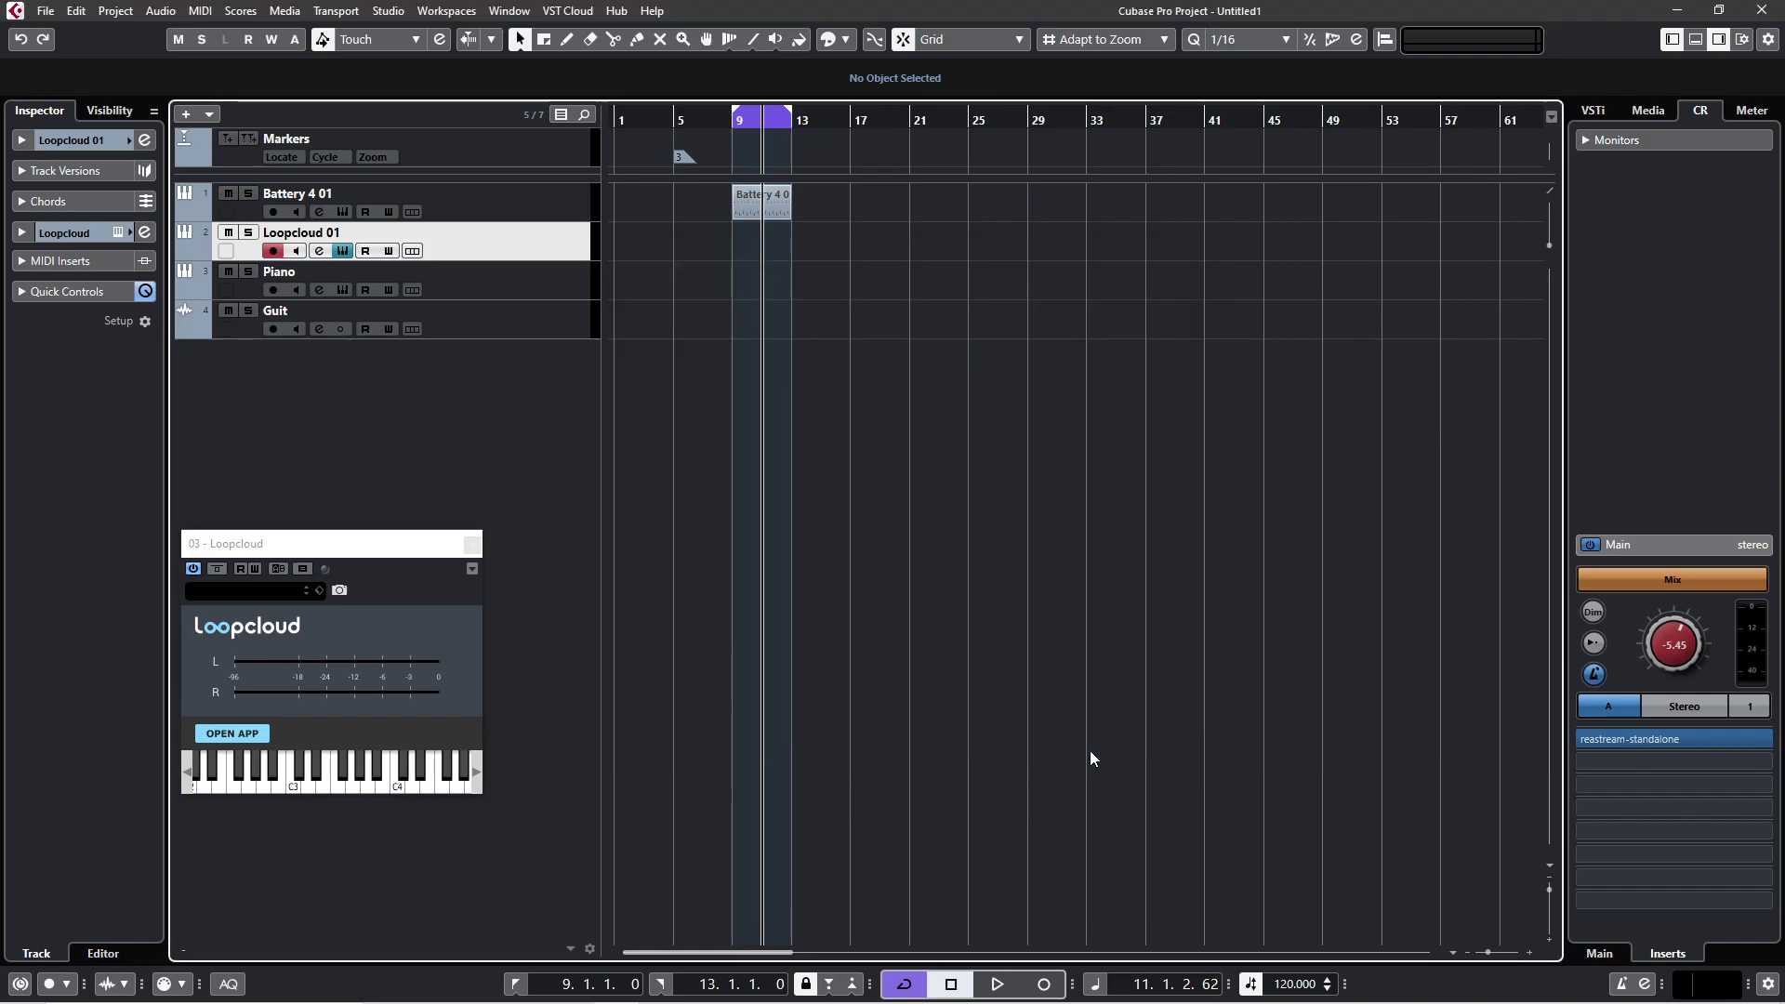
Play from bar 9 and preview the UKDR 140 Dub Shaker and DG1 04 Shaker loops
click(714, 423)
key(space)
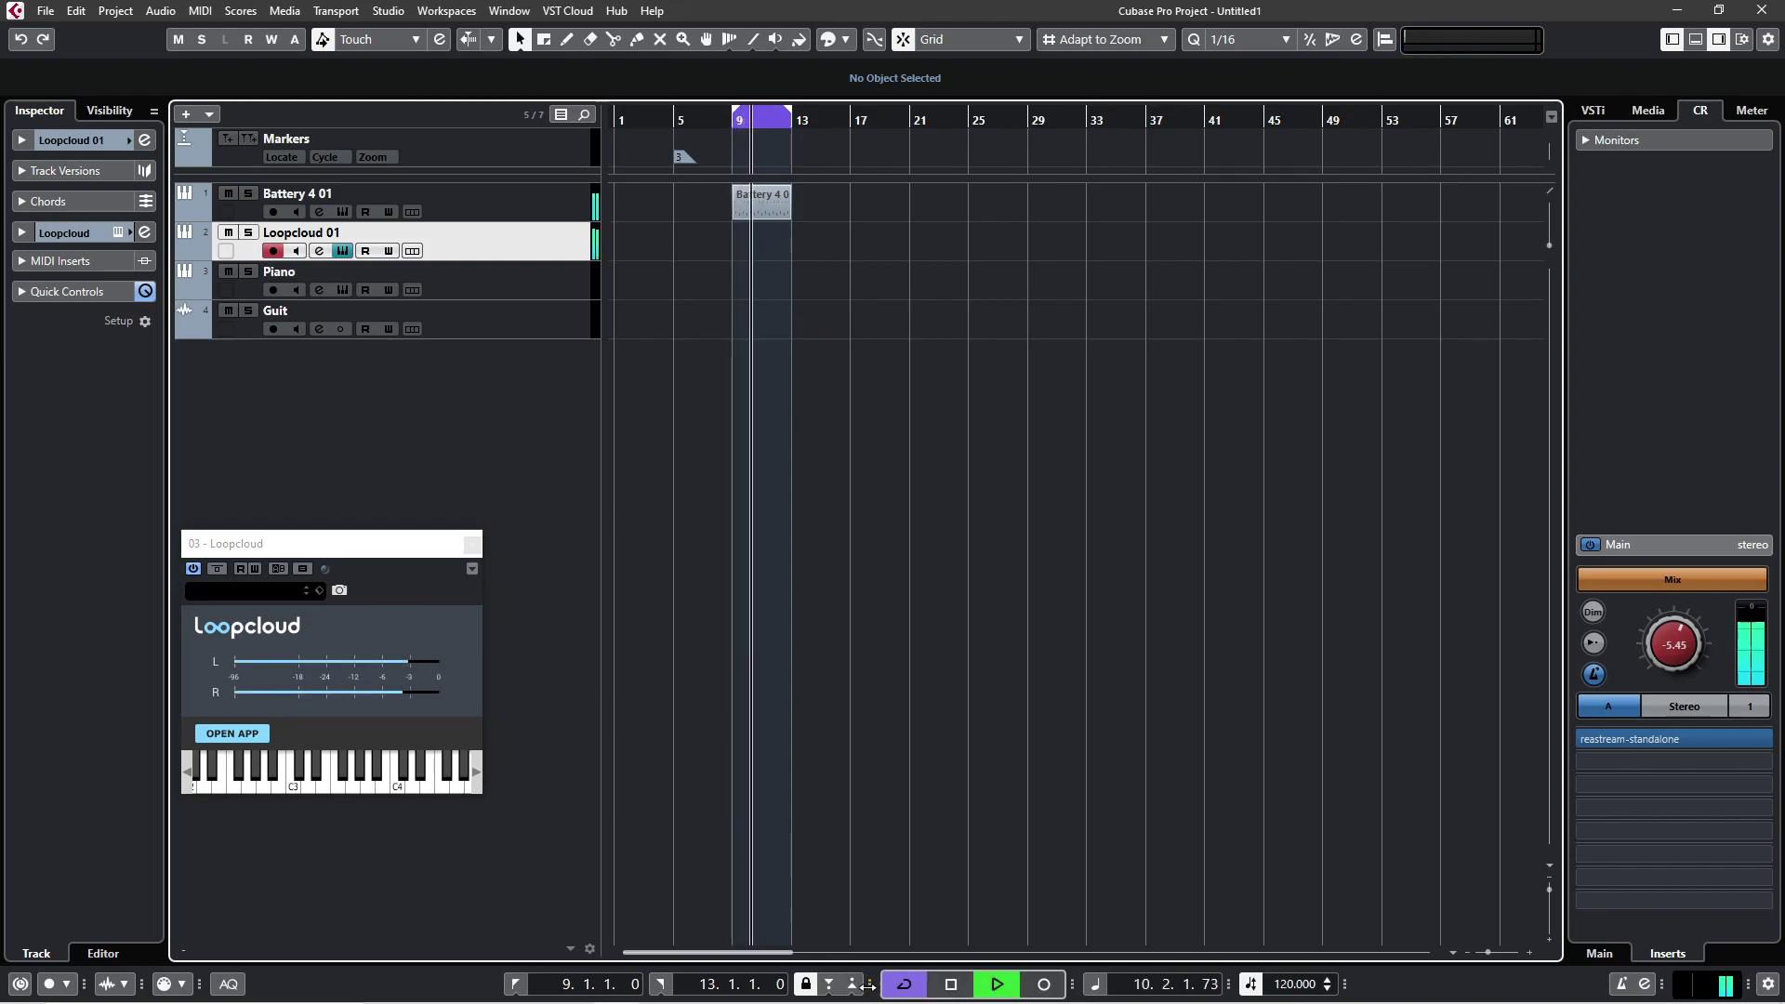
click(663, 986)
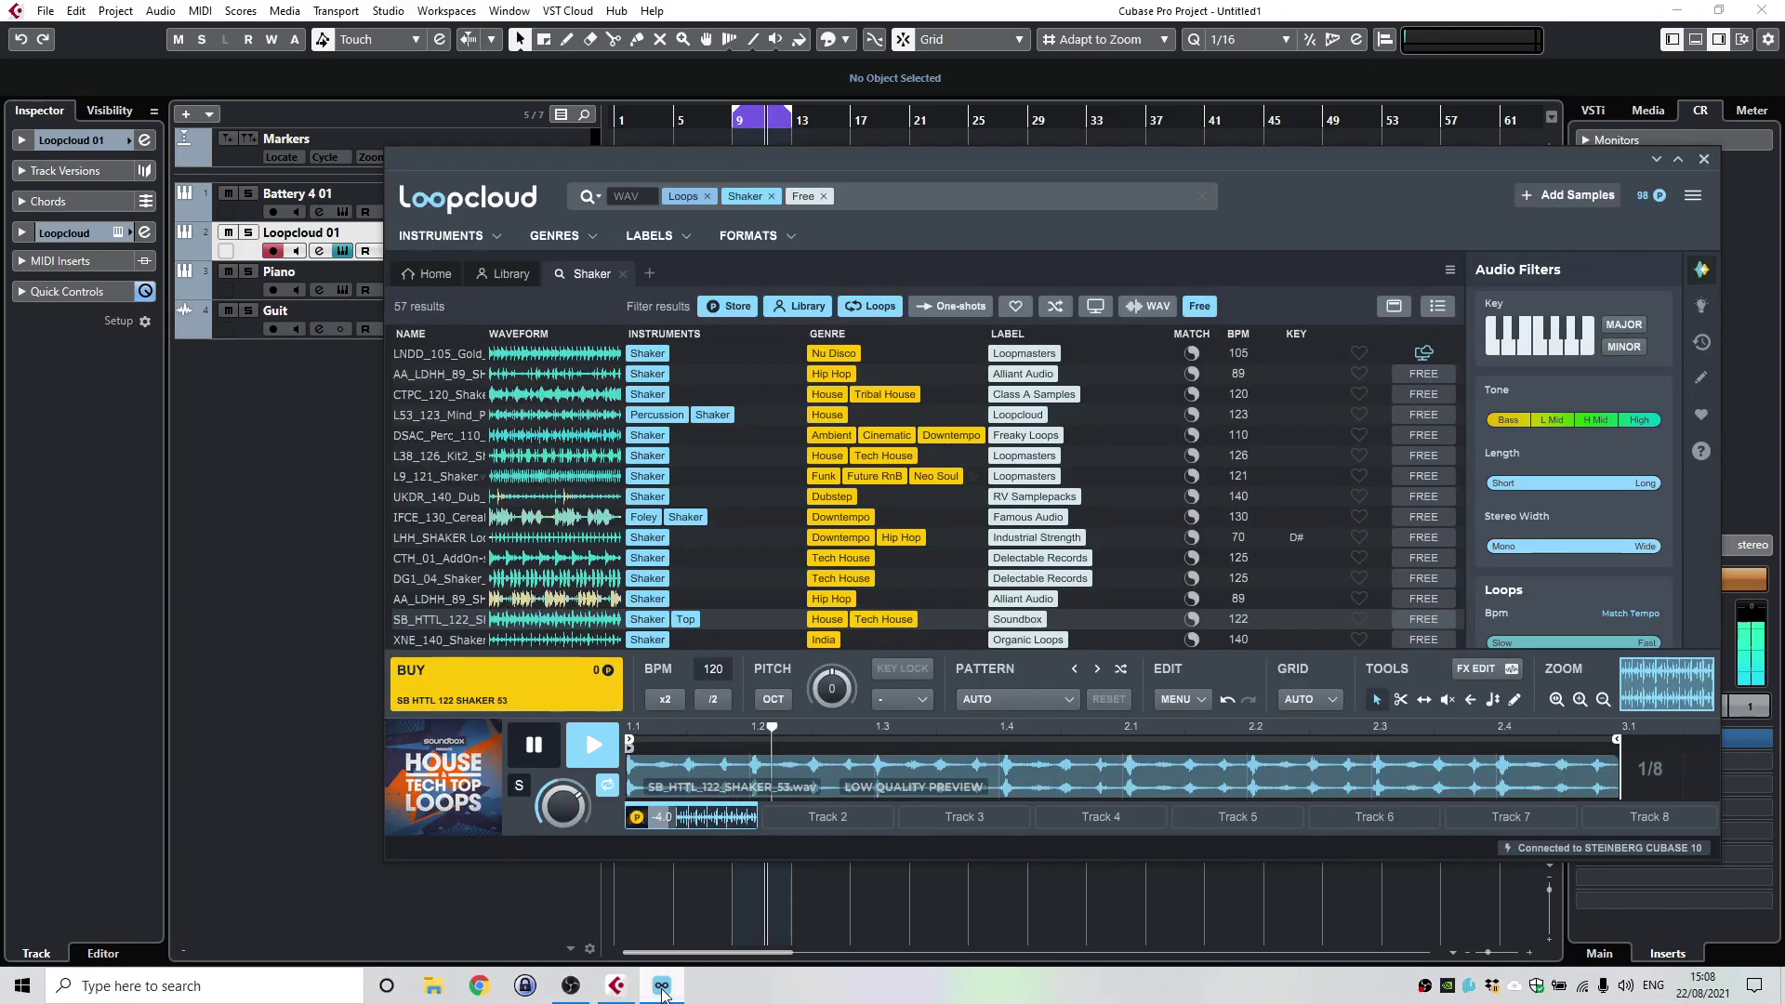
click(450, 496)
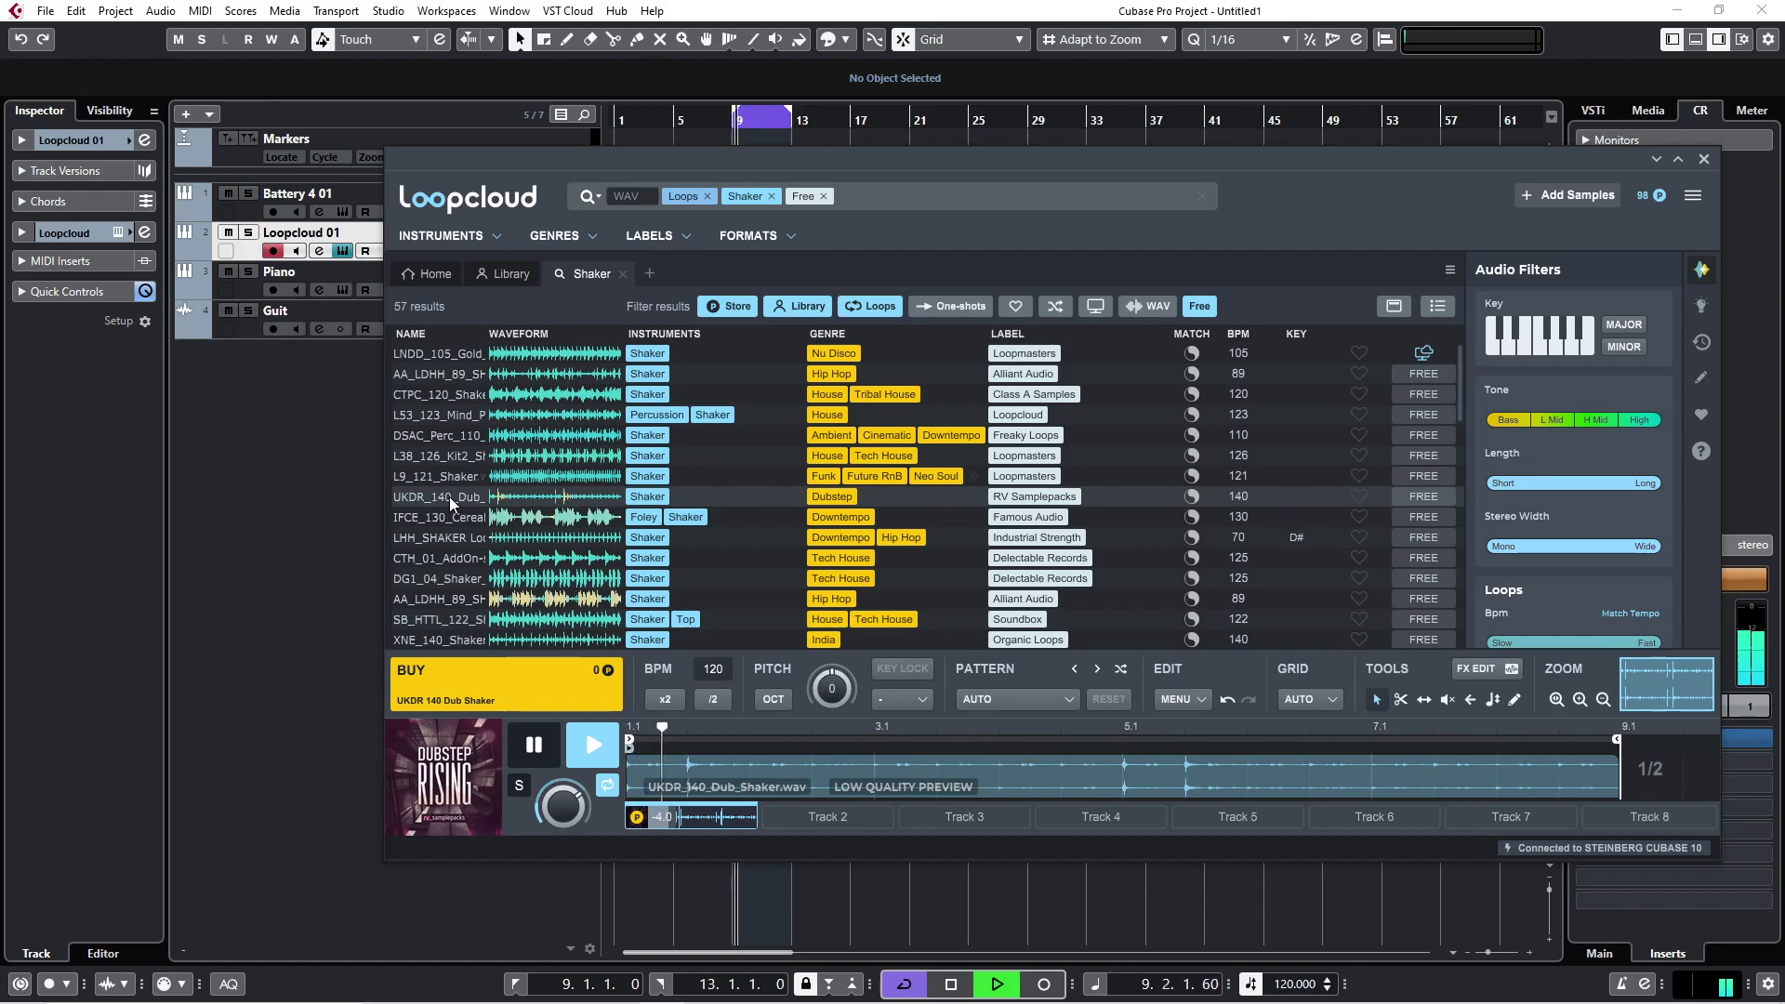
click(451, 576)
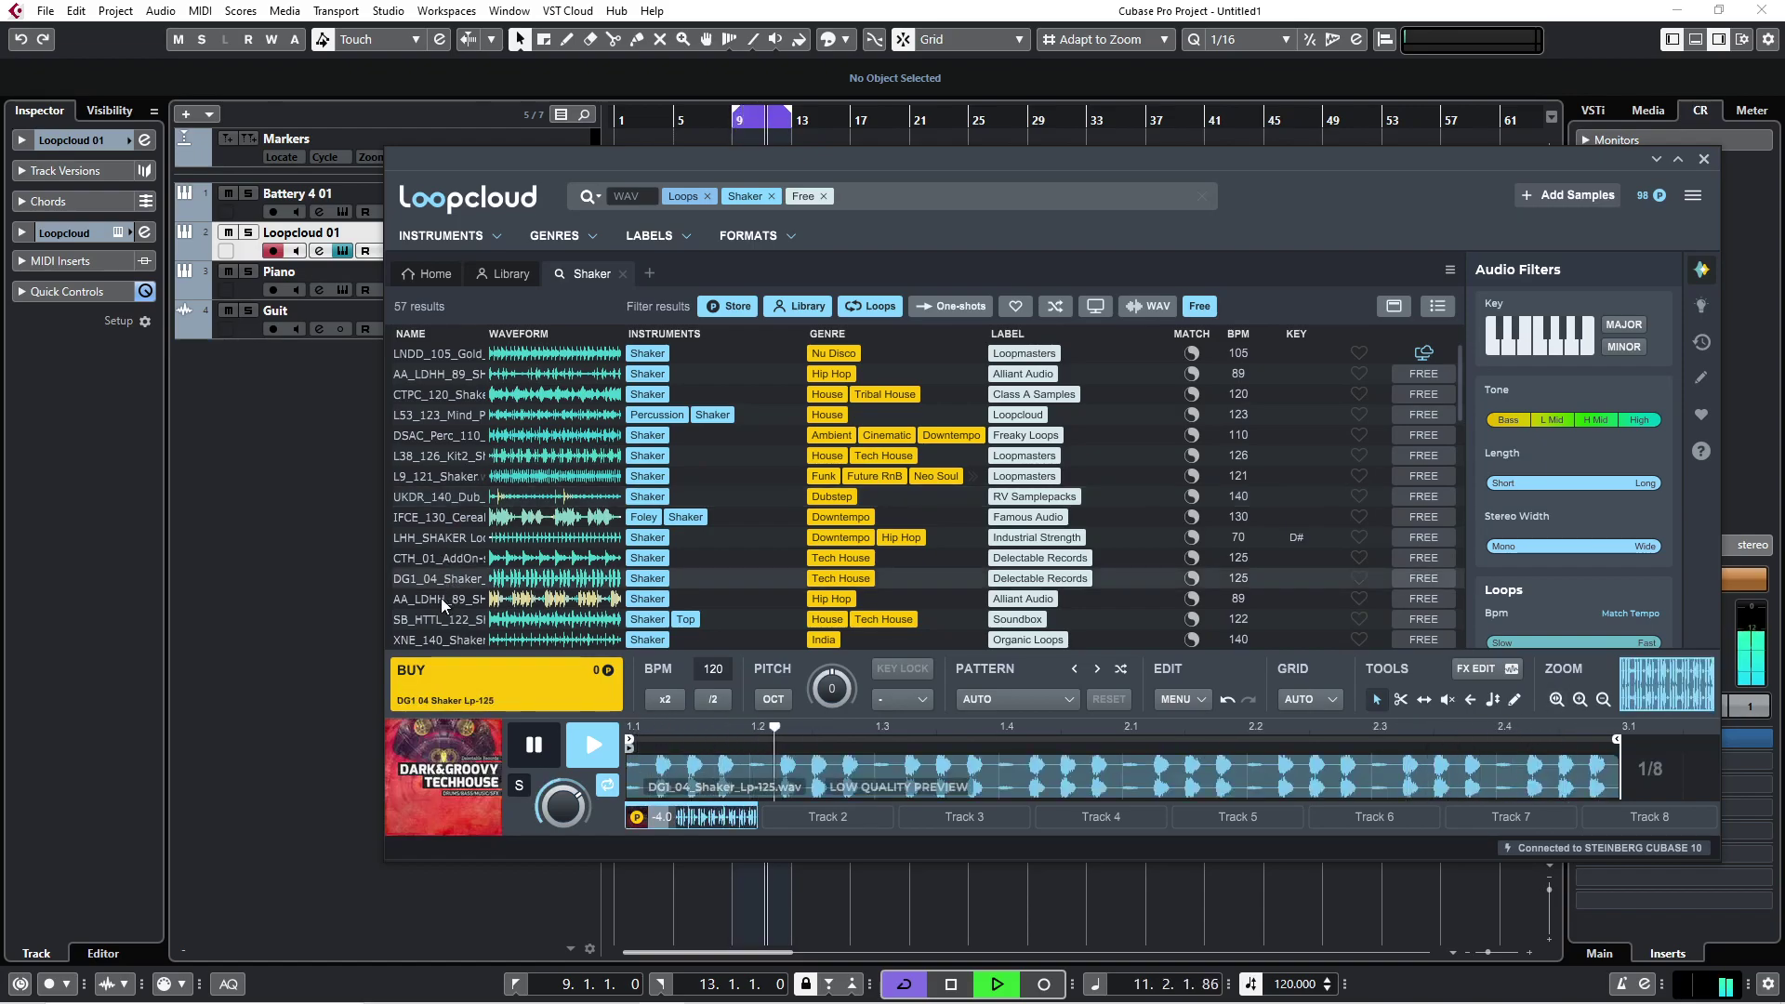
Audition AA LDHH 89, LTVT 126 Beats Shakes and CTH 01 AddOn loops, then stop Cubase at 9.1.4.23
click(441, 598)
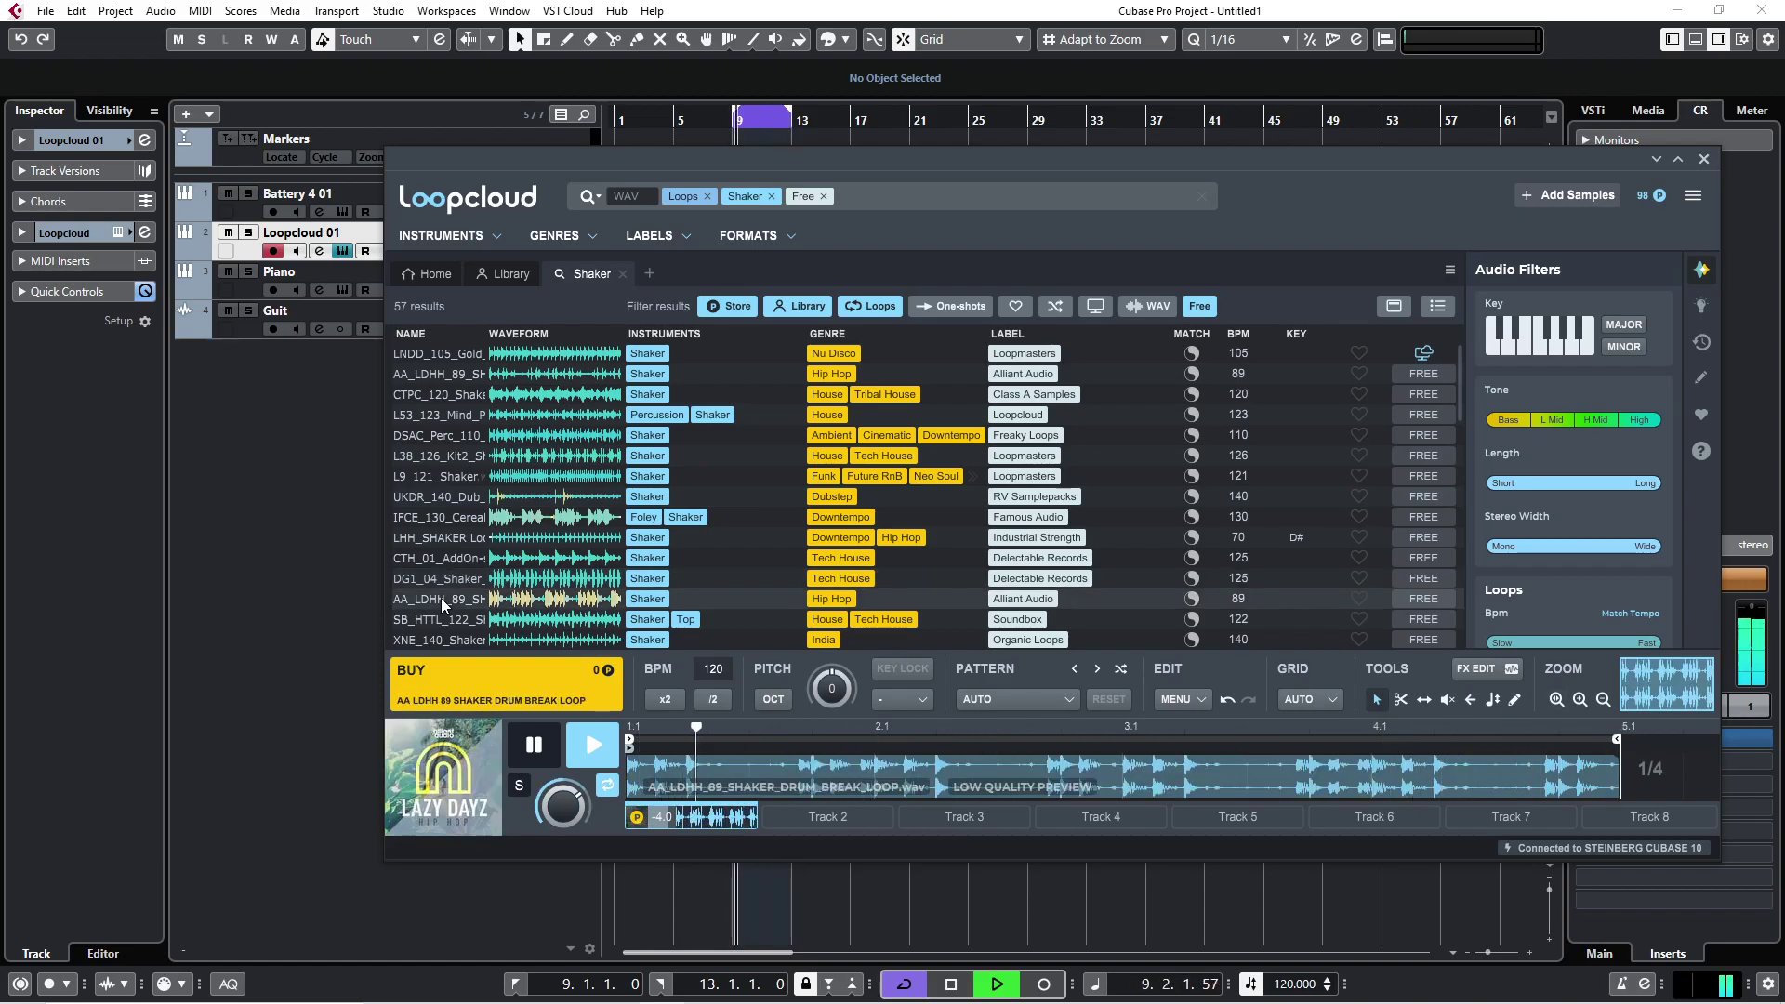
key(Down)
key(Down)
key(Down)
key(Down)
key(Down)
key(Down)
key(Down)
key(Down)
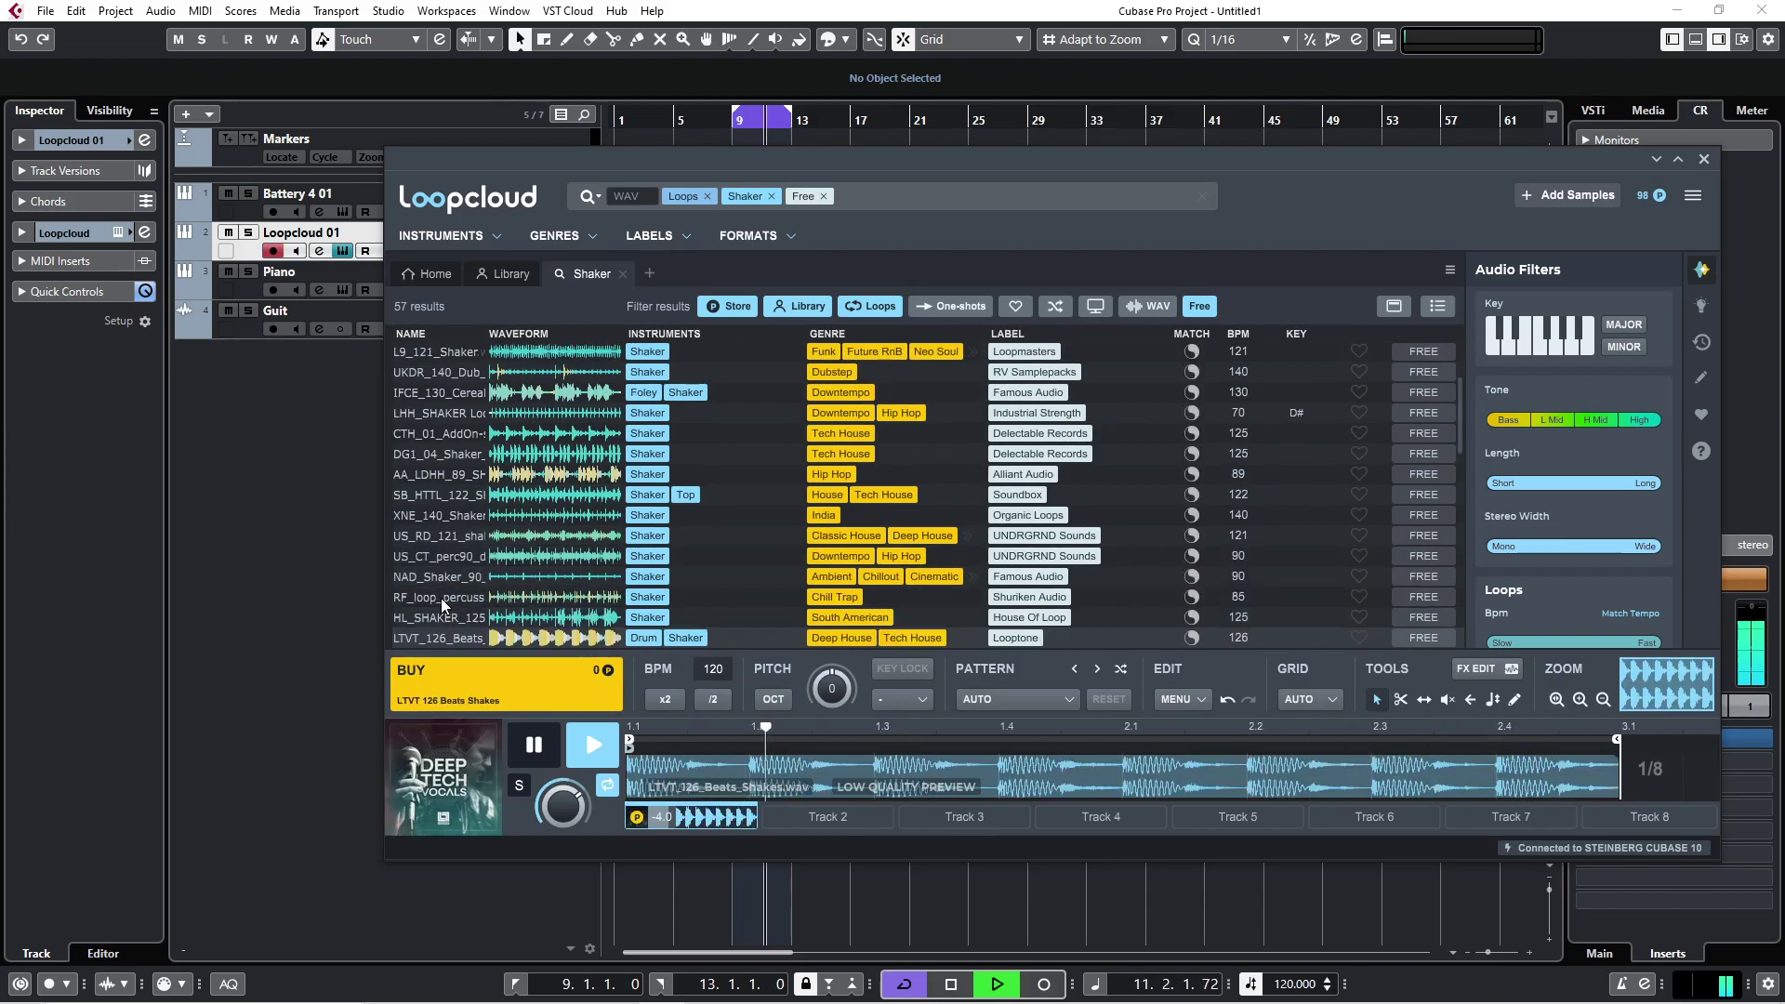
key(Up)
key(Up)
key(Up)
key(Up)
key(Up)
key(Up)
key(Up)
key(Up)
key(Up)
key(Up)
key(Up)
key(Up)
key(Up)
key(Up)
key(Up)
key(Up)
key(Up)
key(Up)
key(Up)
key(Up)
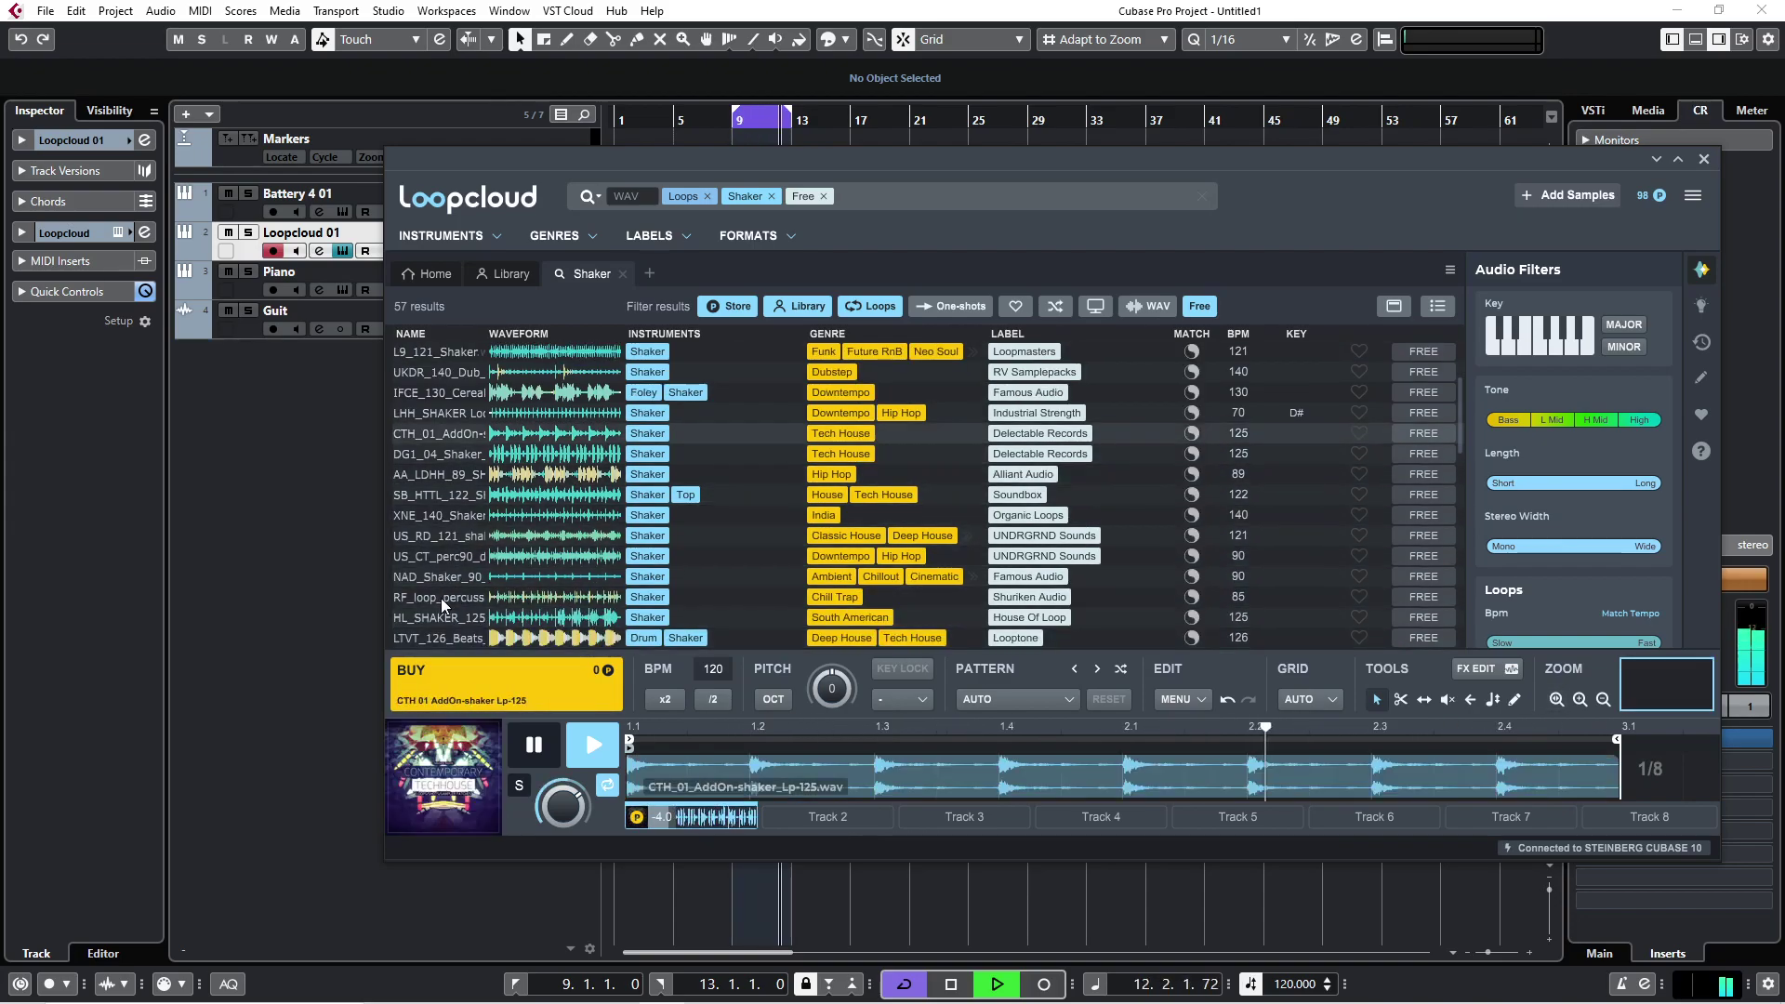
key(Down)
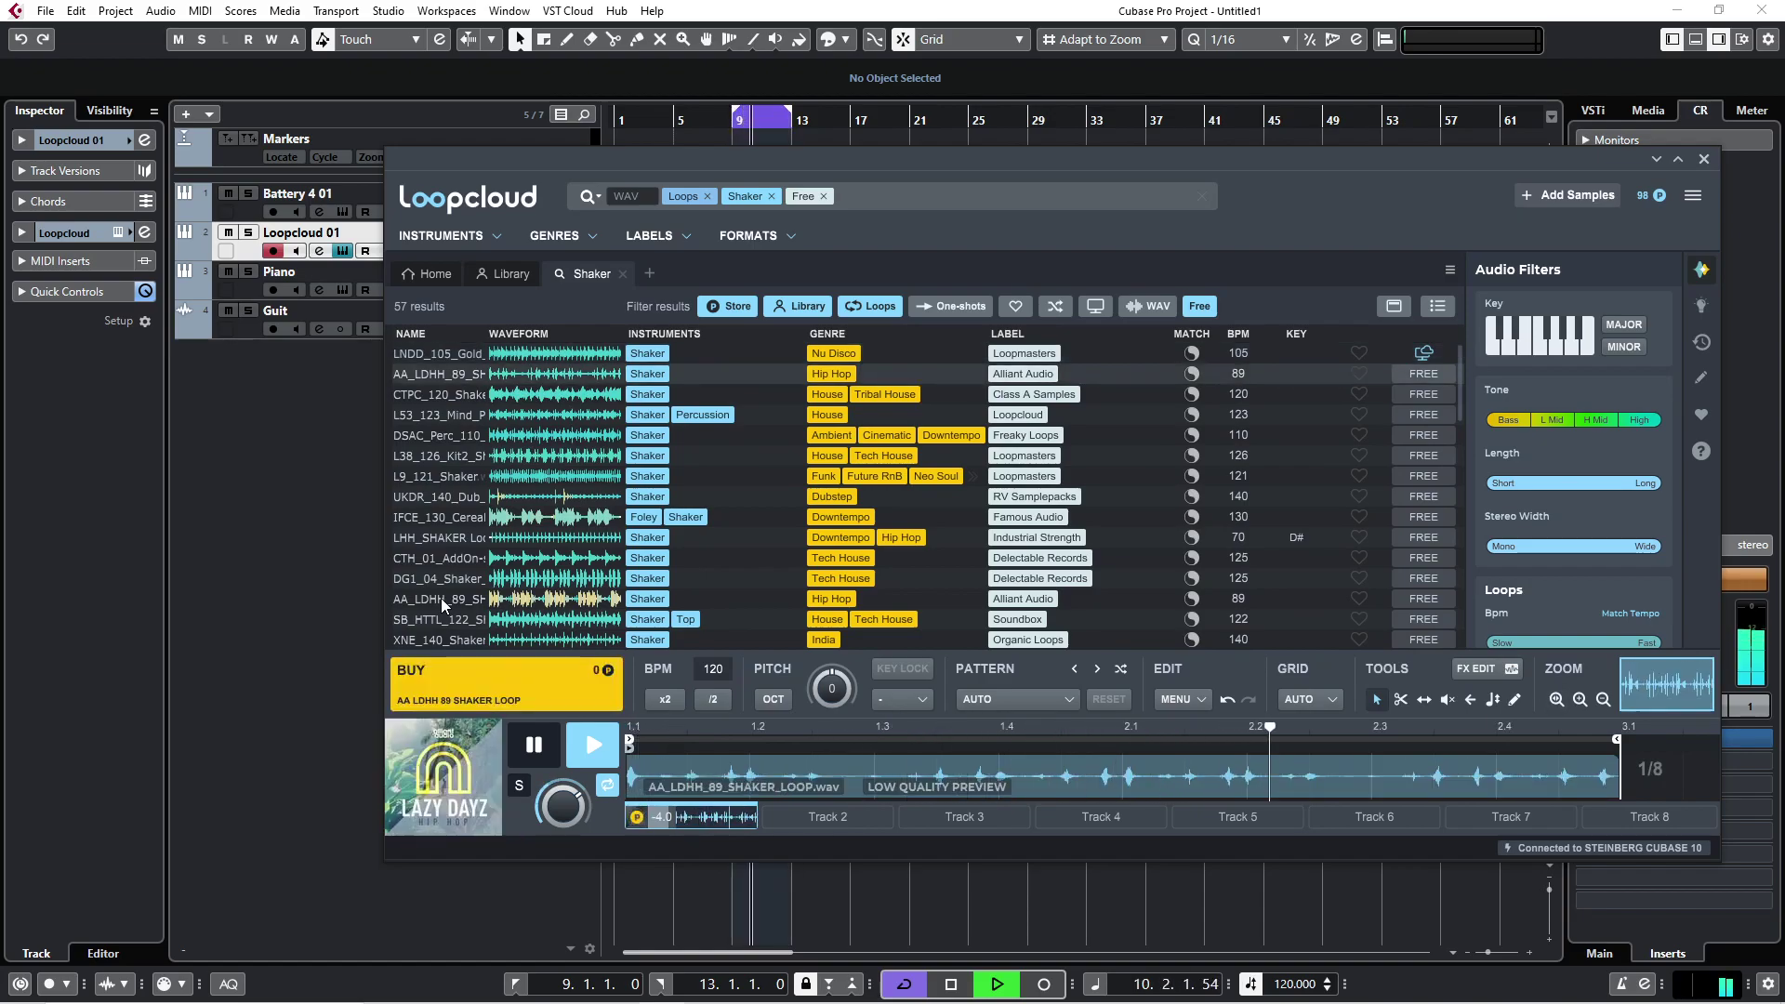
click(330, 382)
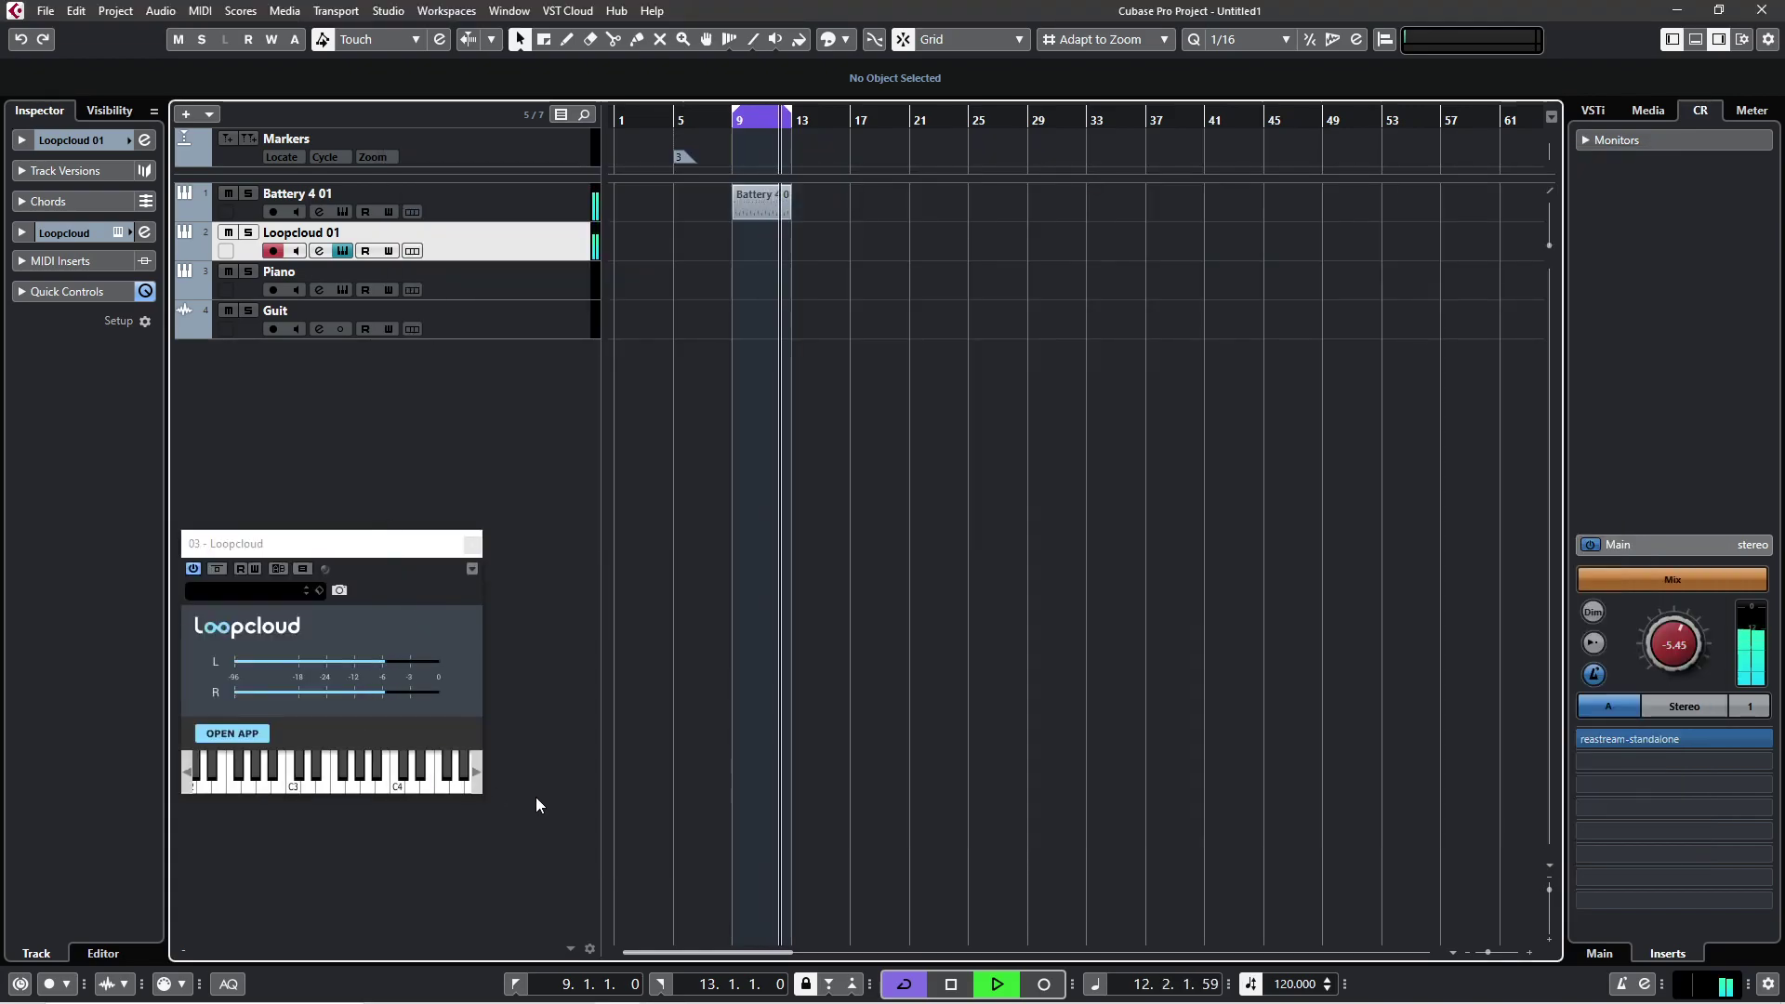
key(space)
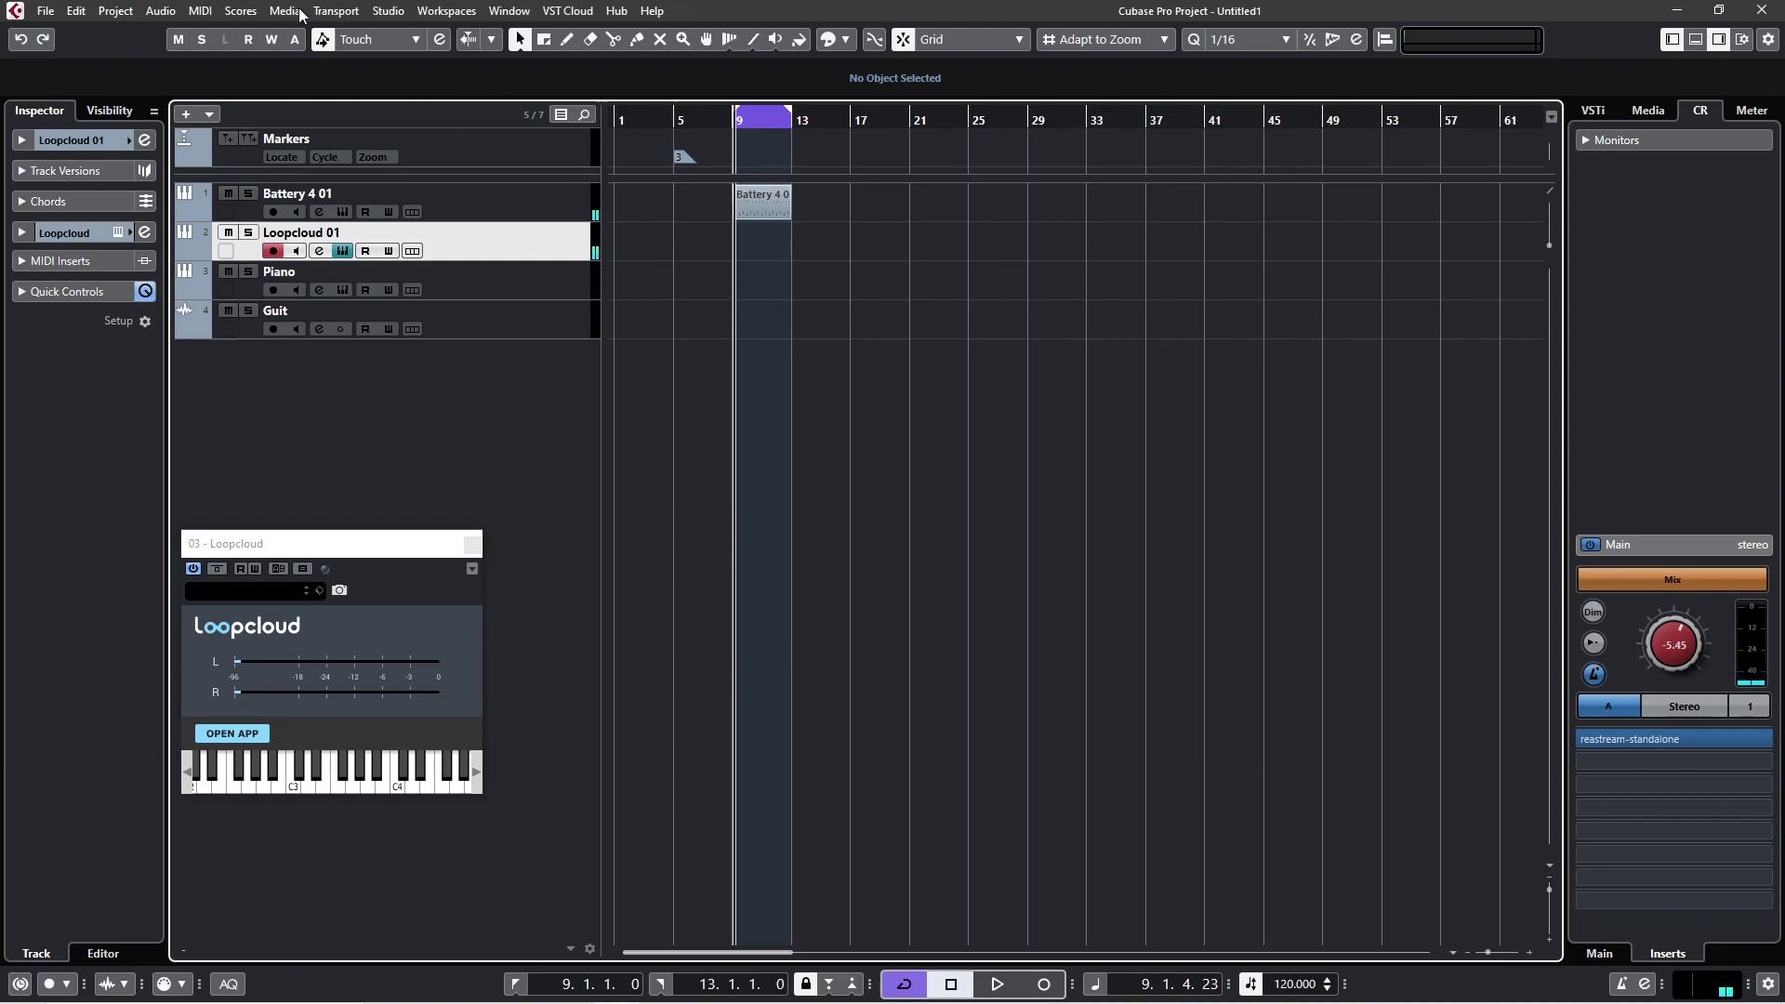
Reopen Studio Setup to confirm 'Release Driver when Application is in Background' is still unticked
click(391, 13)
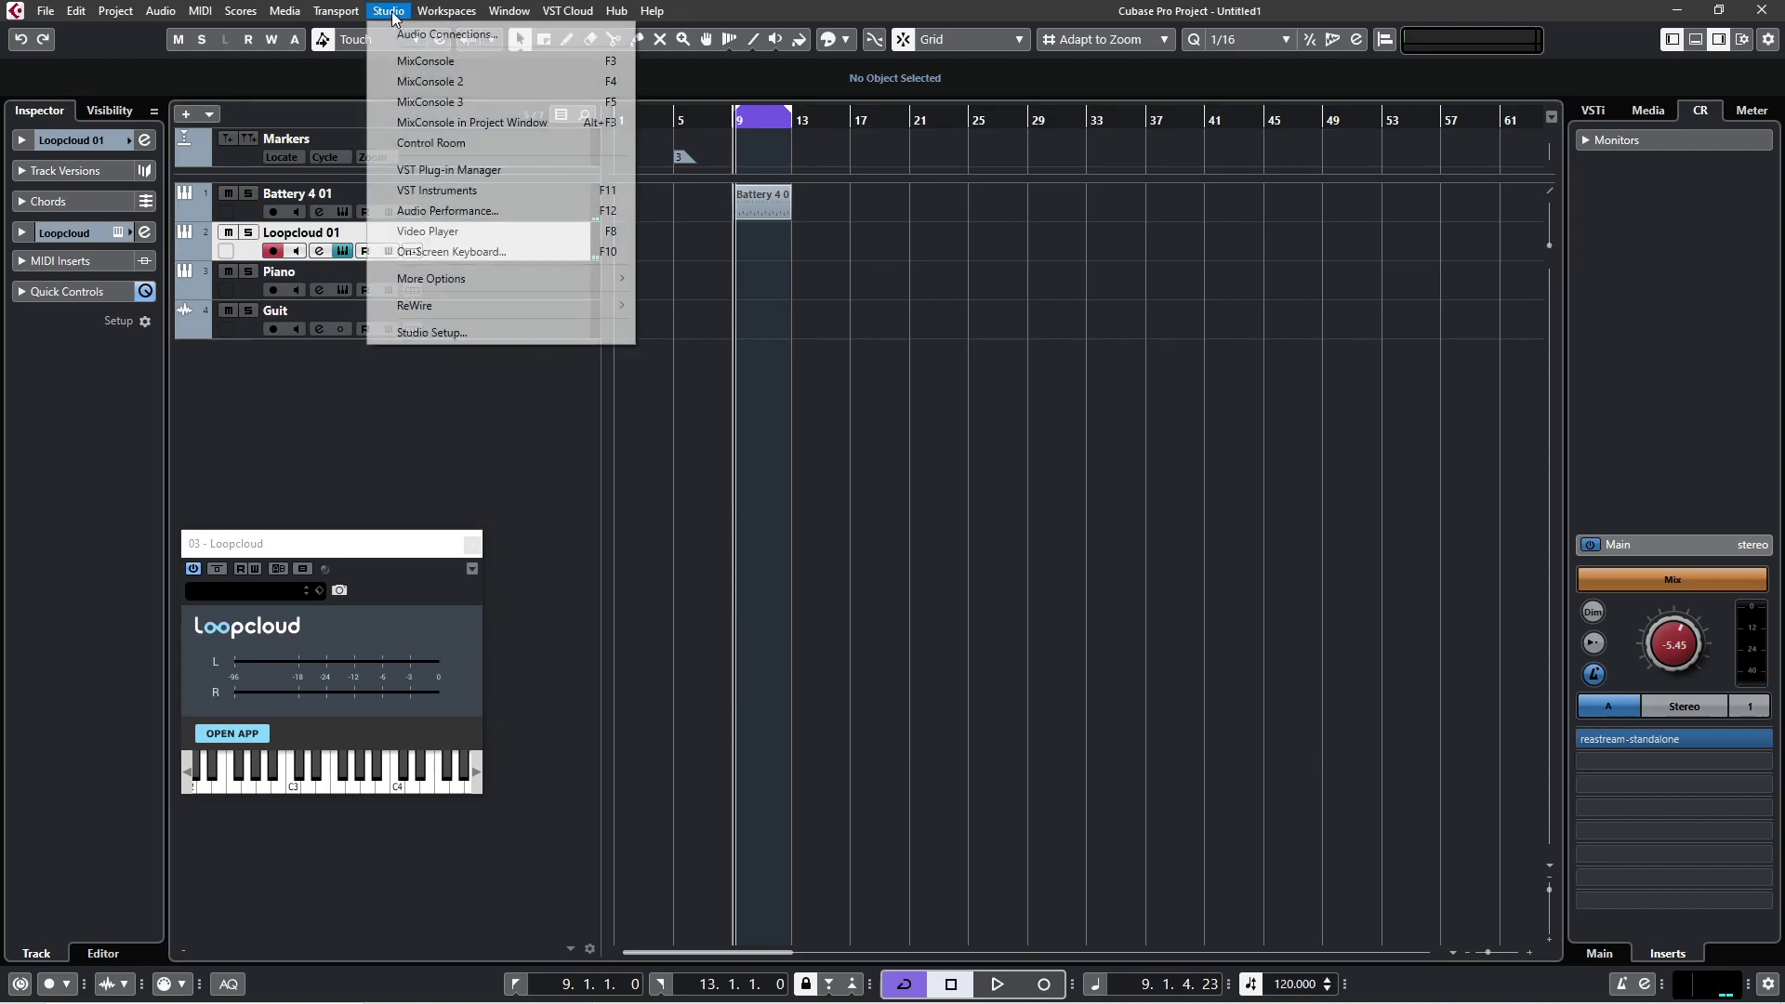
click(427, 335)
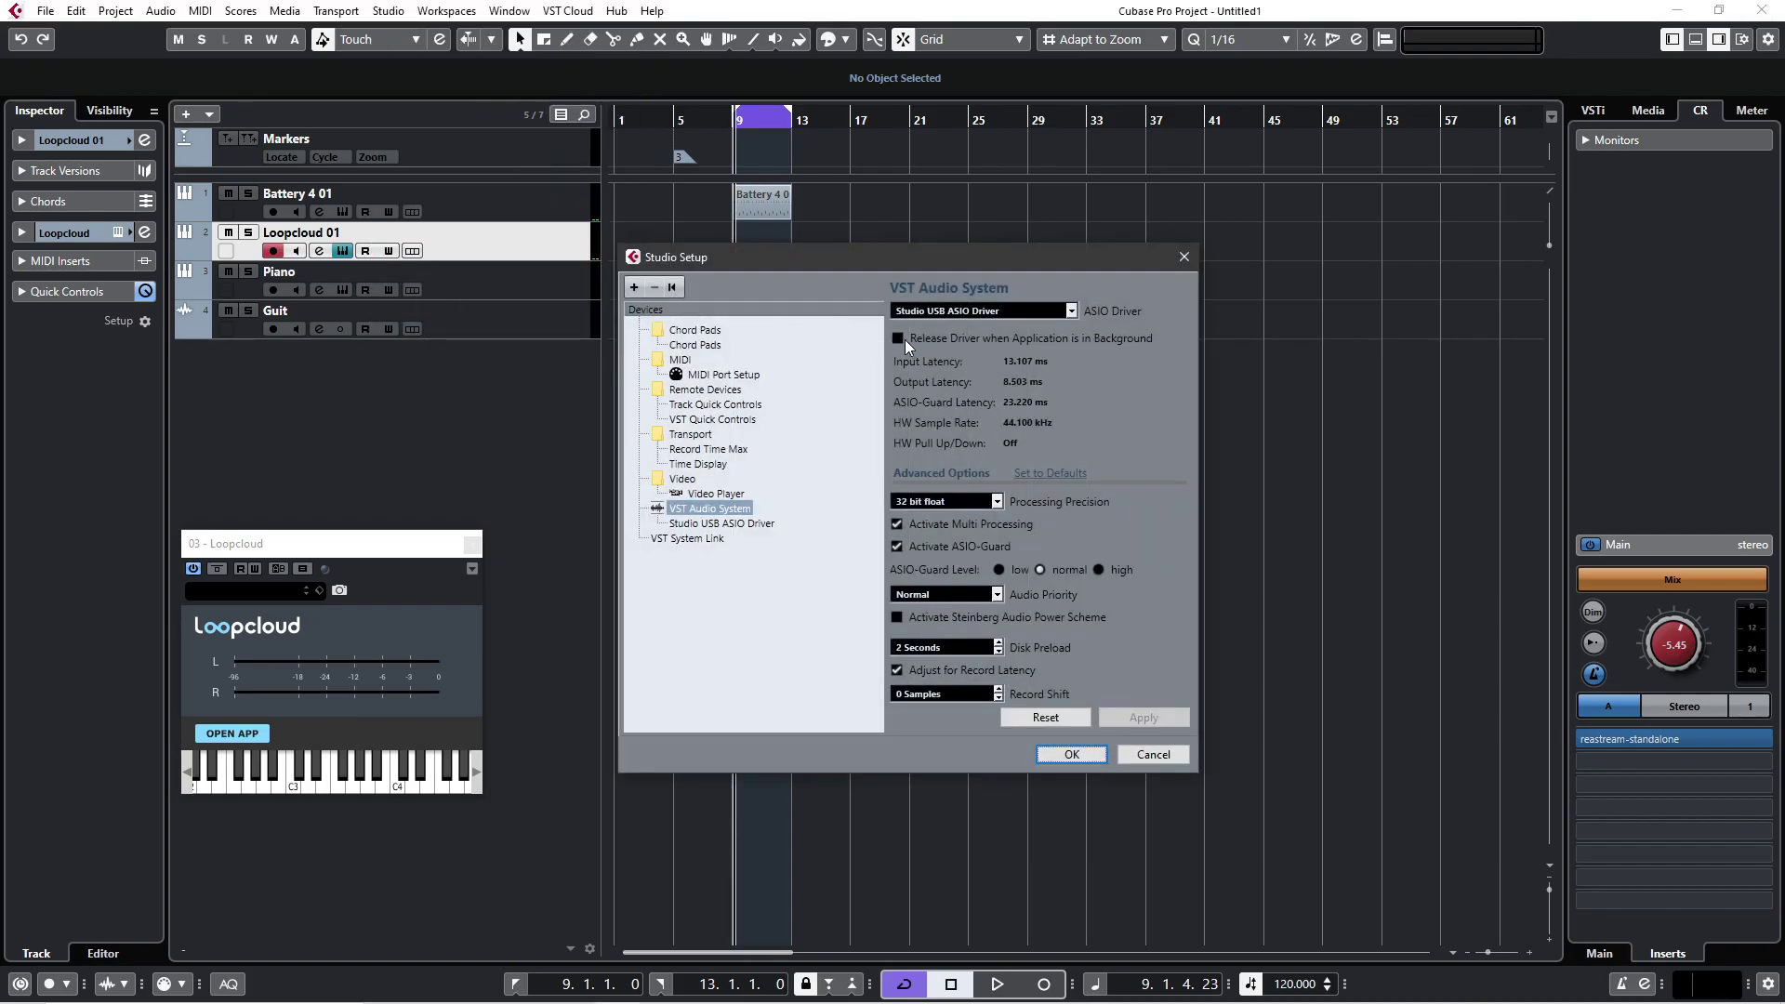